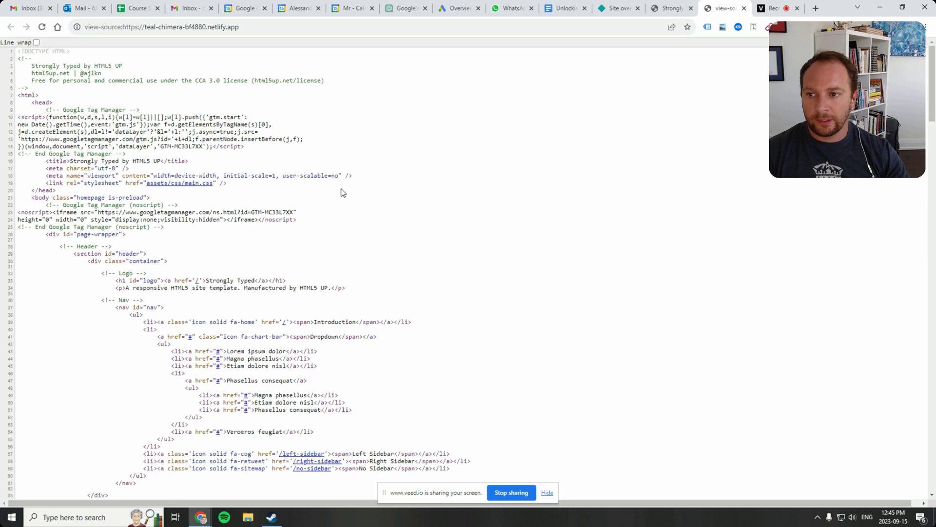
# - Examine the Google Tag Manager snippet in the page source, and check the live site's installed tags with Tag Assistant
pyautogui.moveTo(102, 148); pyautogui.dragTo(14, 113)
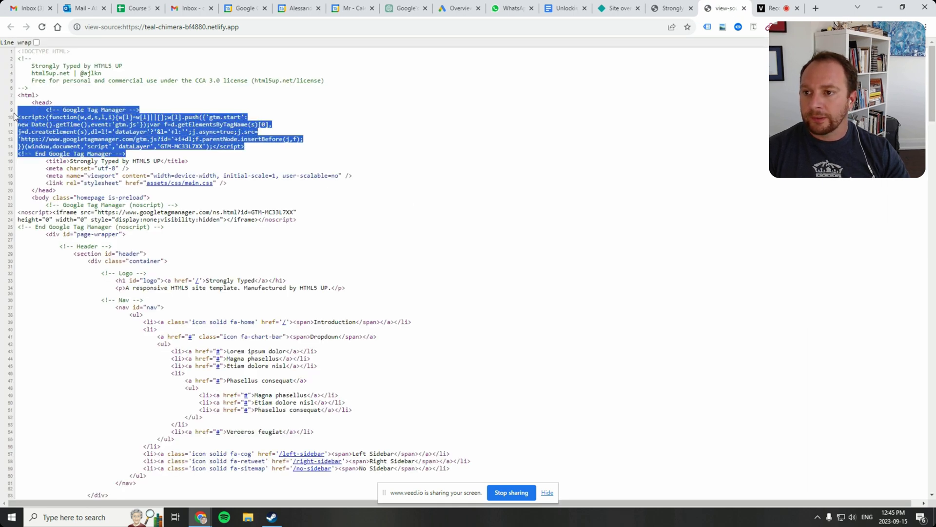
pyautogui.click(100, 144)
pyautogui.click(744, 8)
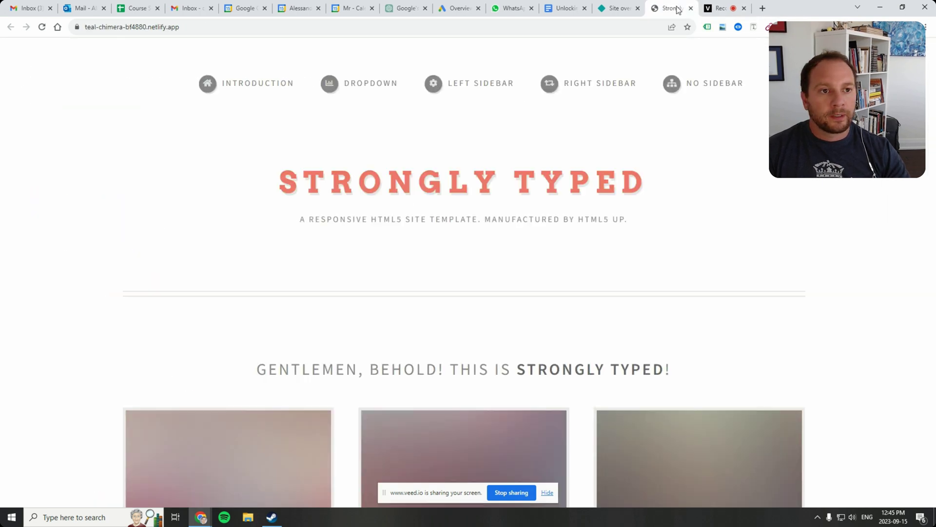
pyautogui.click(707, 27)
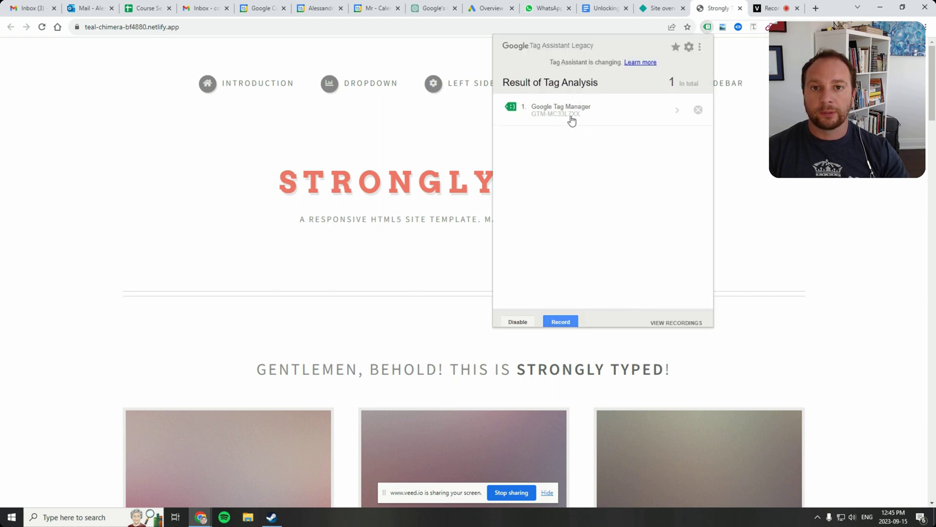
pyautogui.click(707, 27)
# - Search for "google tag manager" in a new browser tab, open Google Tag Manager and browse its container list
pyautogui.click(815, 9)
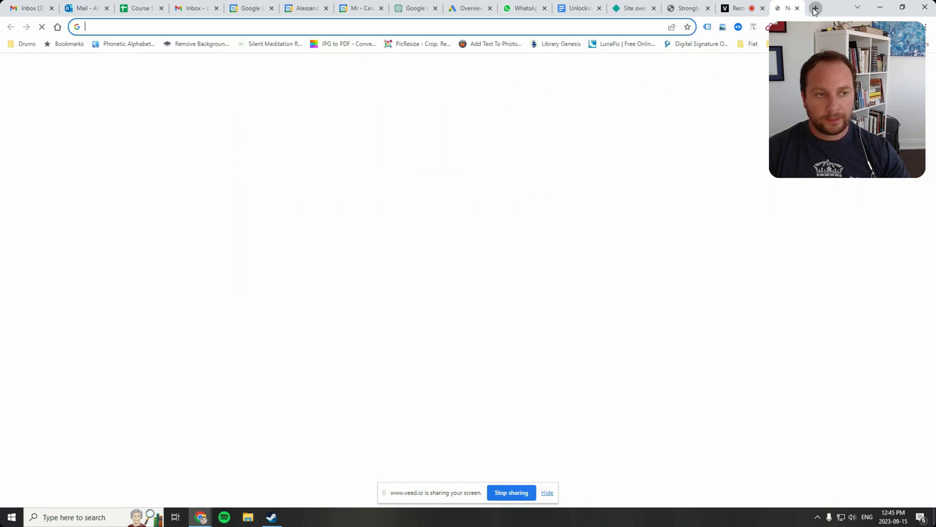
pyautogui.write('google ')
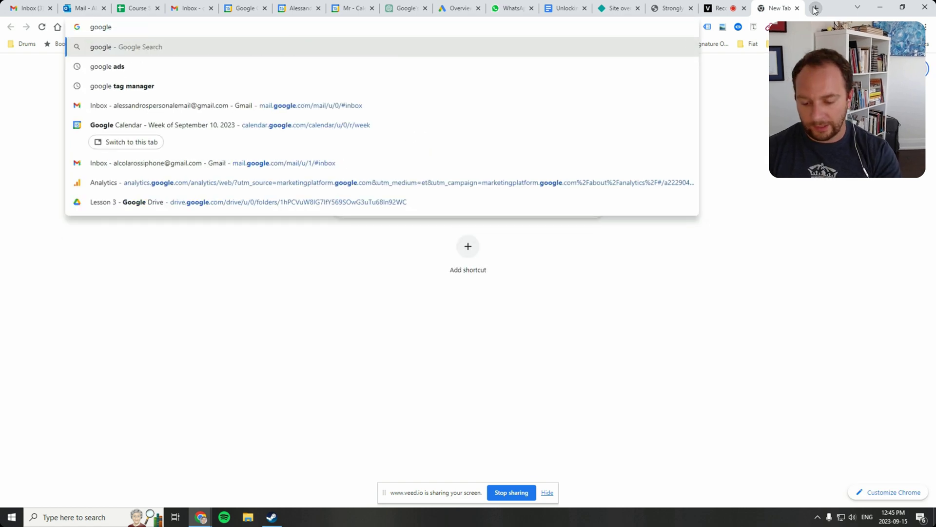
pyautogui.write('tag')
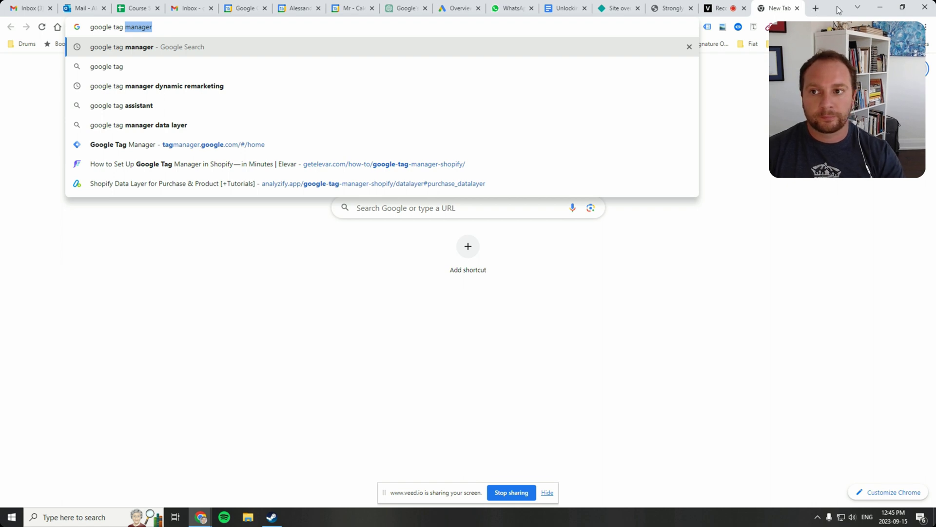
pyautogui.press('Return')
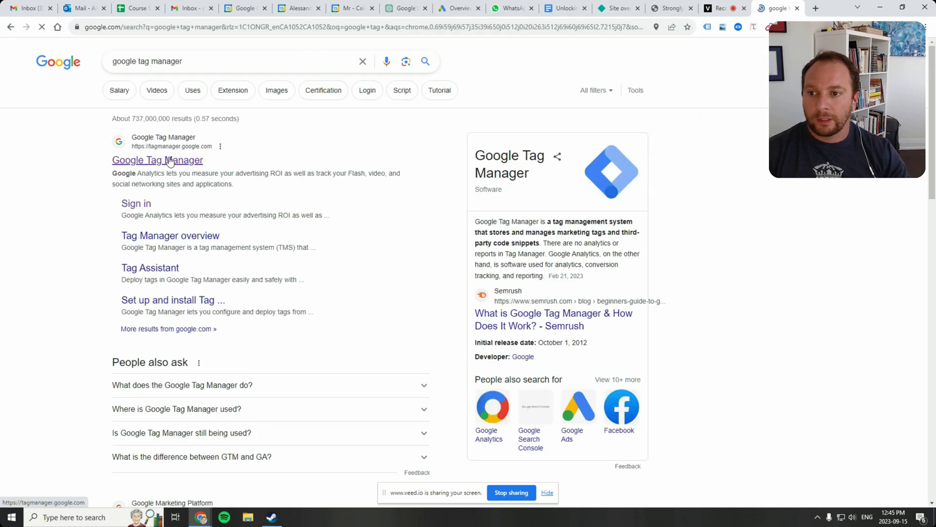
pyautogui.click(170, 162)
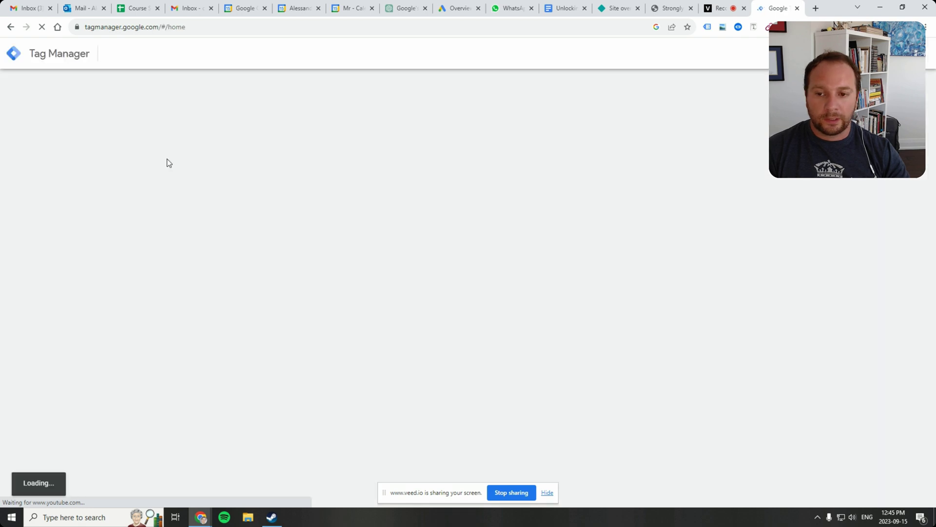
pyautogui.scroll(-15, 271, 163)
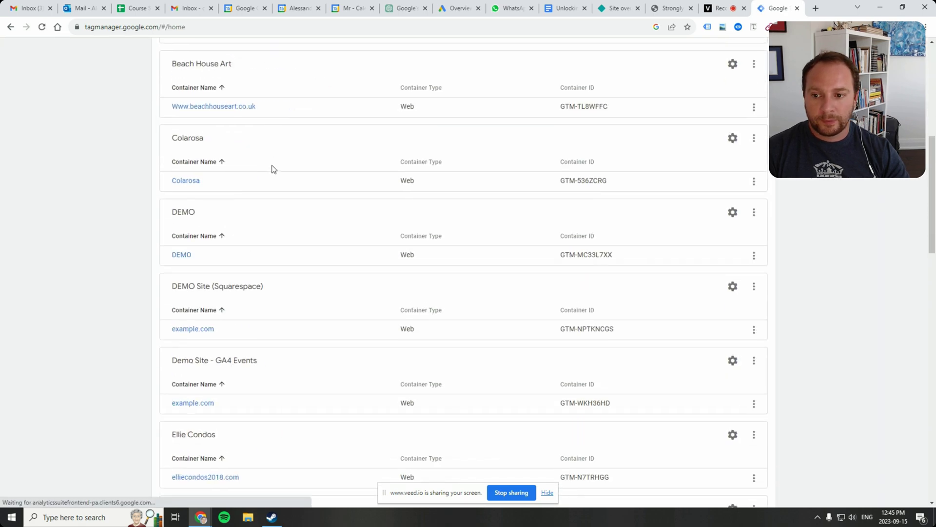
pyautogui.scroll(3, 274, 167)
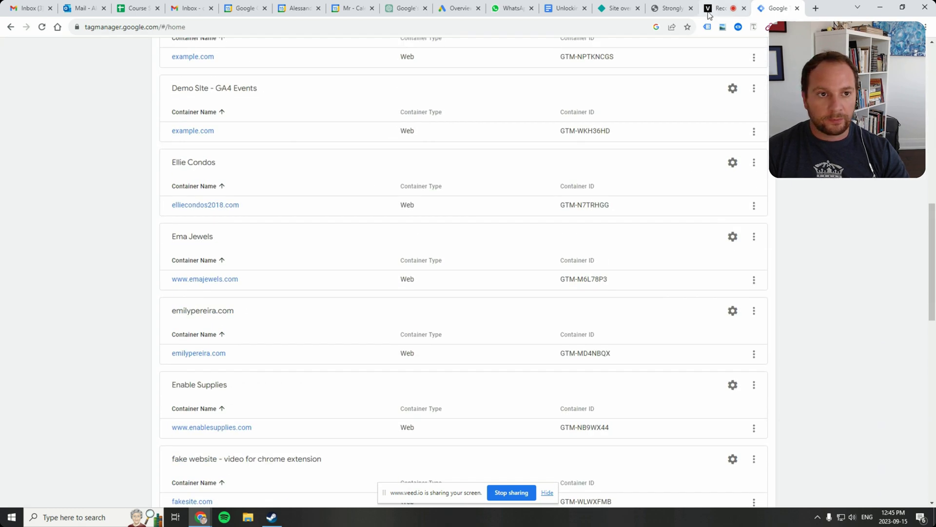
# - Copy the last four characters of the container ID from the Strongly Typed site's Tag Assistant details
pyautogui.click(668, 8)
pyautogui.click(708, 27)
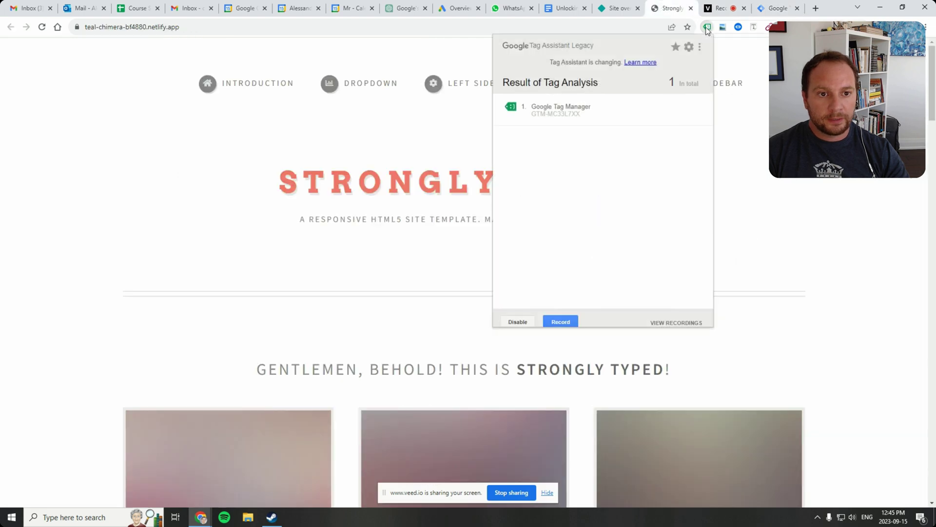
pyautogui.click(571, 119)
pyautogui.moveTo(653, 129); pyautogui.dragTo(629, 129)
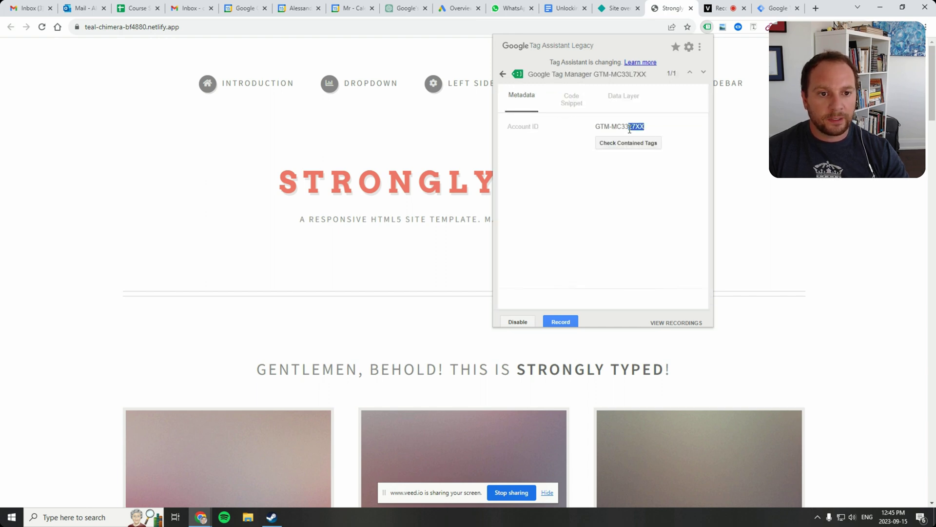
pyautogui.rightClick(638, 127)
pyautogui.click(651, 136)
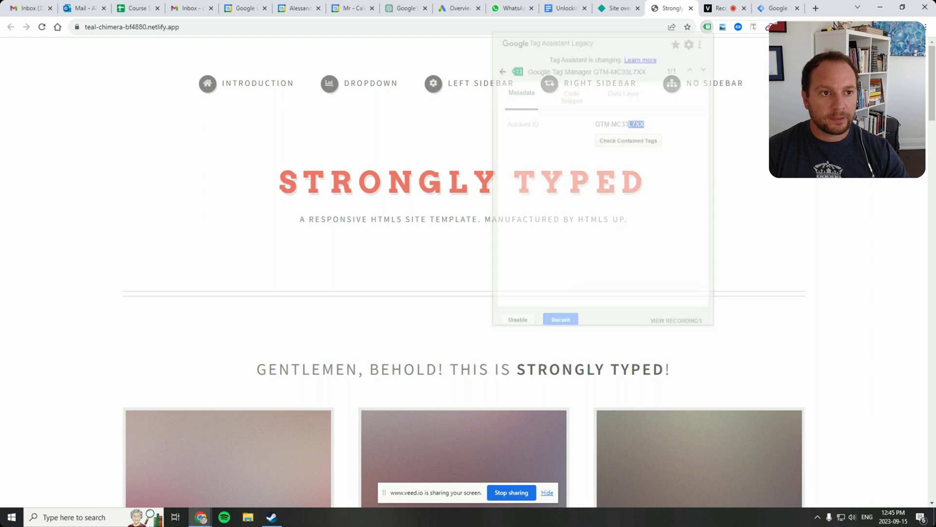
# - Find the copied ID fragment in the Tag Manager account list and open the matching DEMO container's tags
pyautogui.click(778, 8)
pyautogui.hotkey('ctrl', 'f')
pyautogui.hotkey('ctrl', 'v')
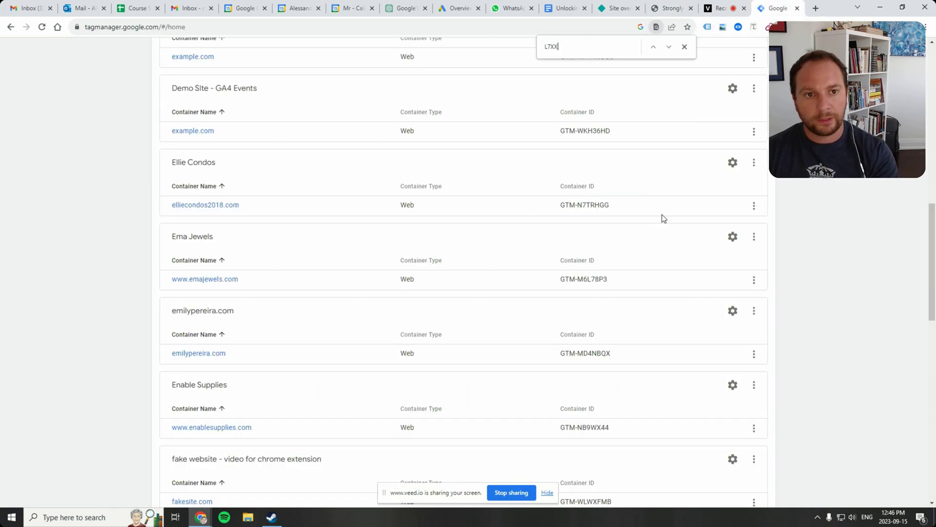
pyautogui.click(181, 273)
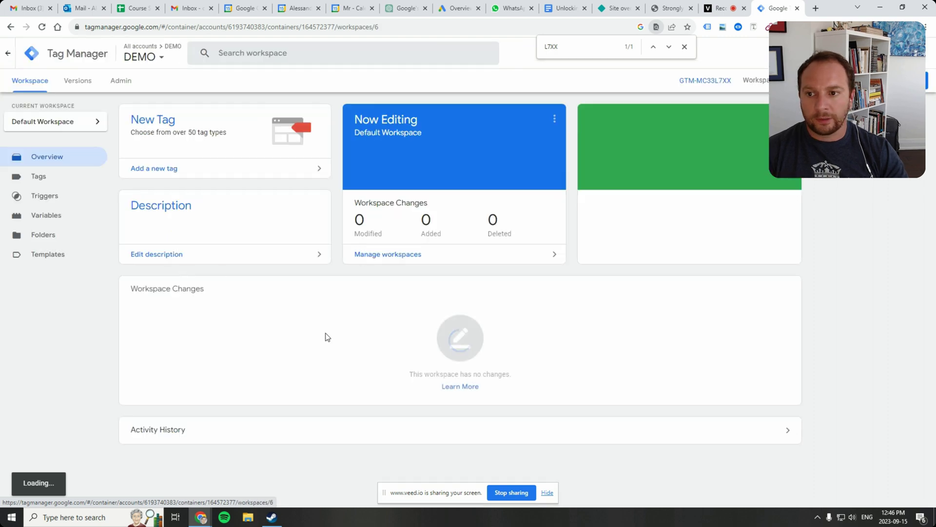
pyautogui.click(53, 182)
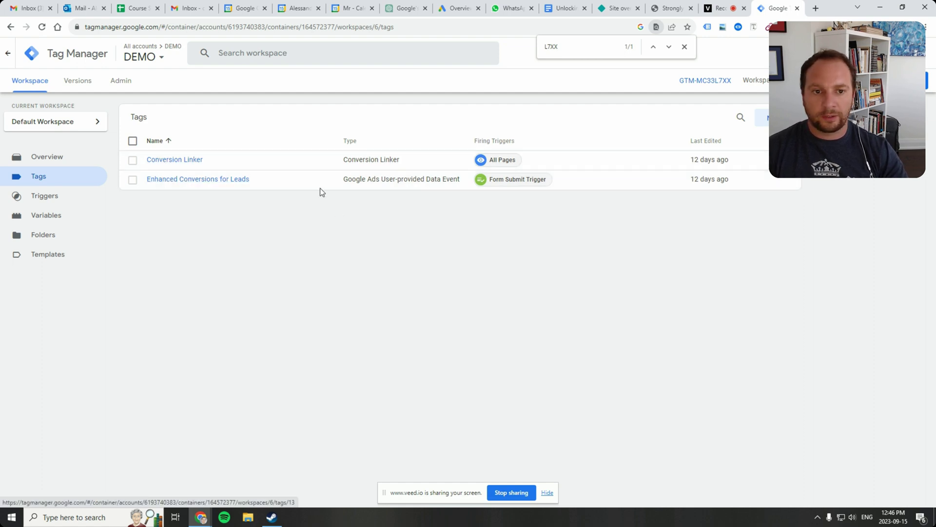
pyautogui.click(684, 47)
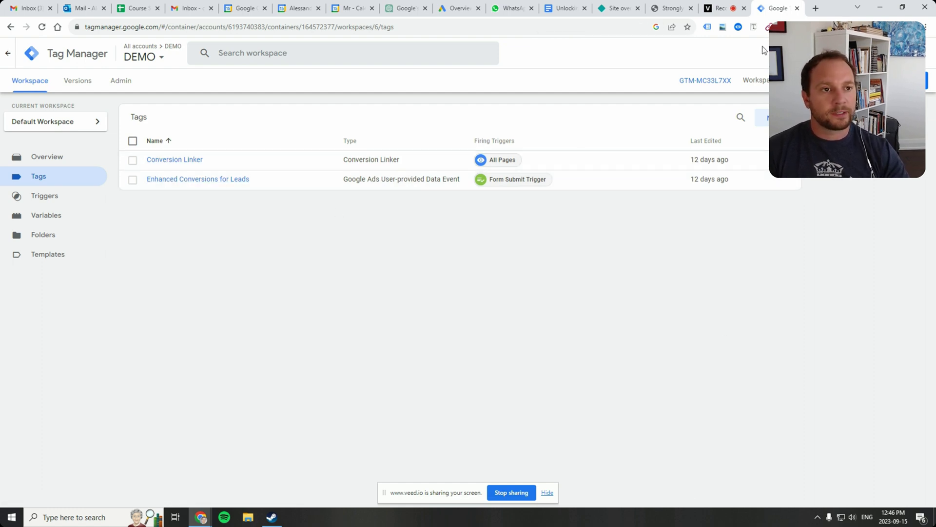
# - Open analytics.google.com in a new browser tab and go to the Google Analytics admin settings
pyautogui.click(816, 9)
pyautogui.write('anal')
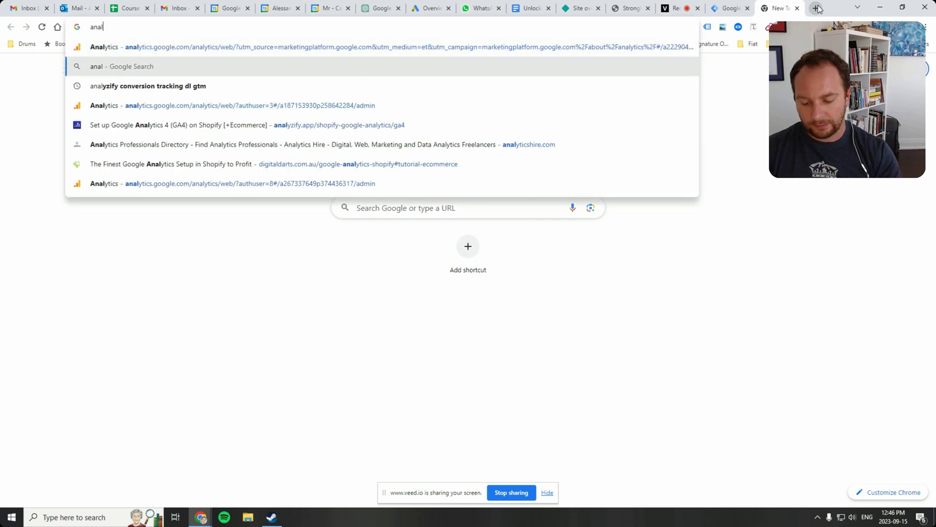
pyautogui.write('ytics.google.com')
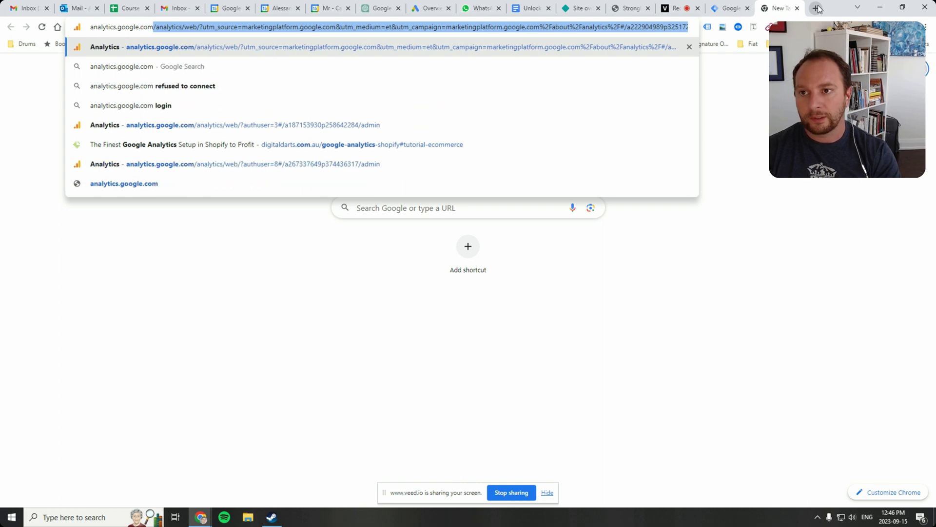
pyautogui.press('Delete')
pyautogui.press('Return')
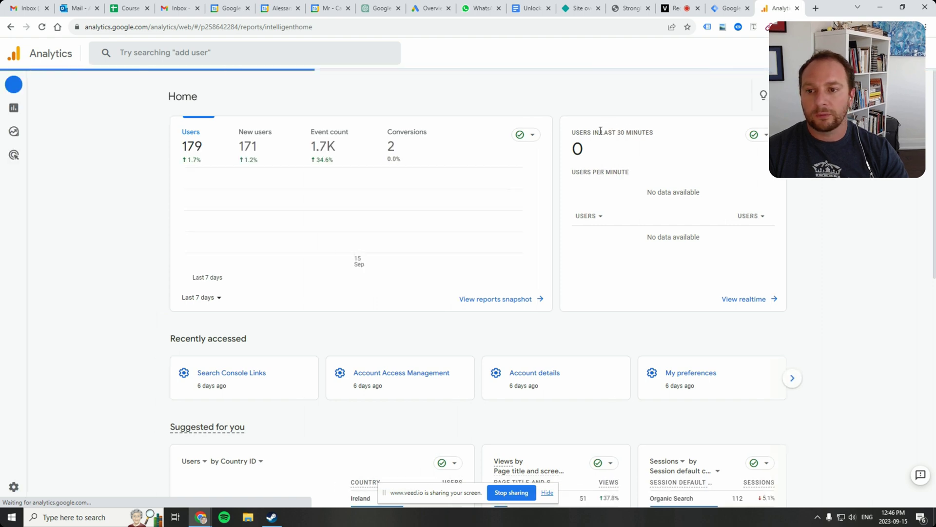
pyautogui.click(14, 491)
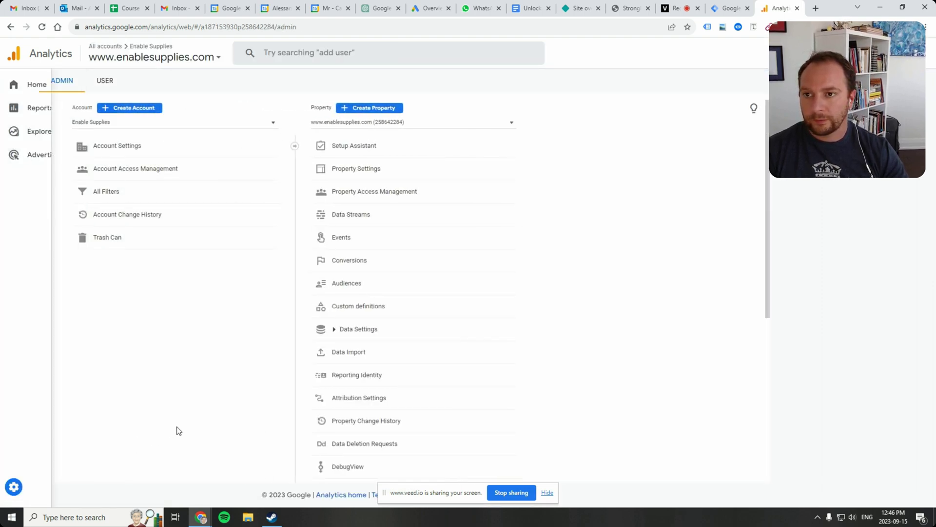
pyautogui.click(182, 50)
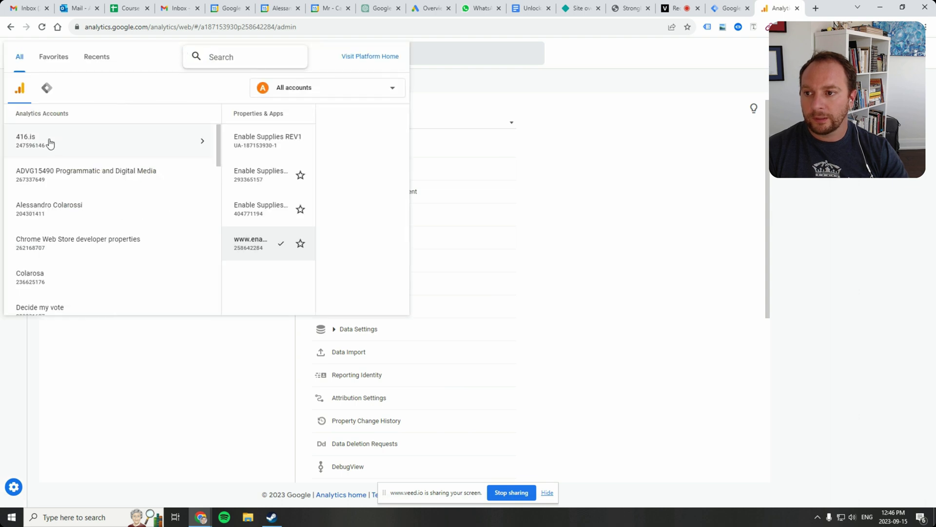
pyautogui.scroll(-2, 69, 273)
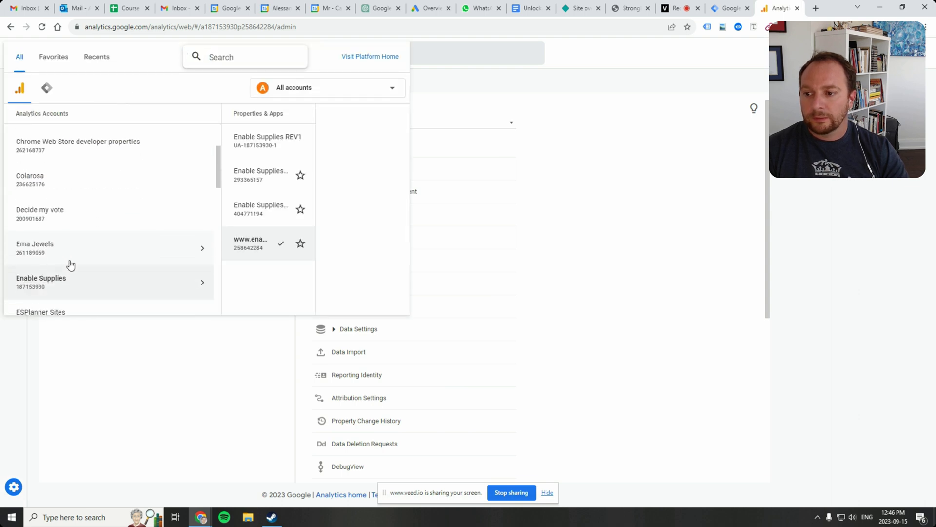
pyautogui.click(197, 403)
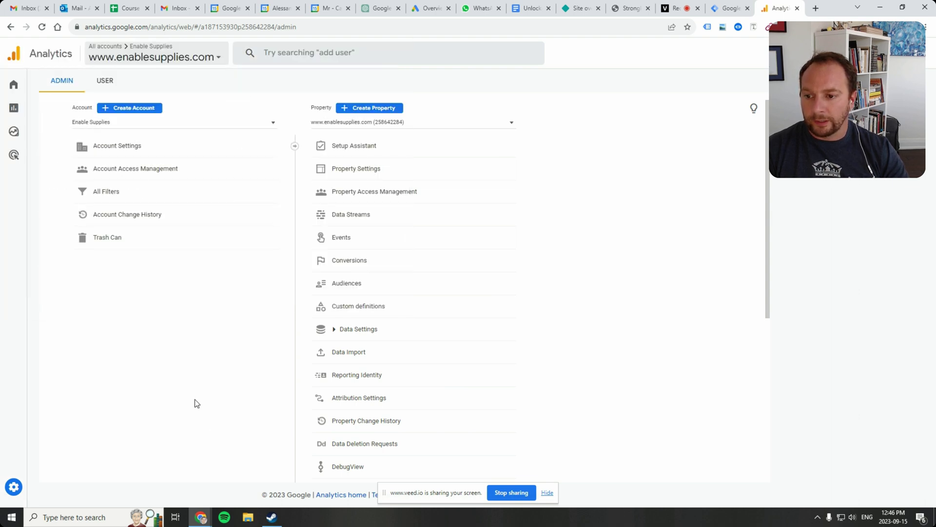
# - Start creating a new Analytics account and name it "DEMO Account"
pyautogui.click(120, 107)
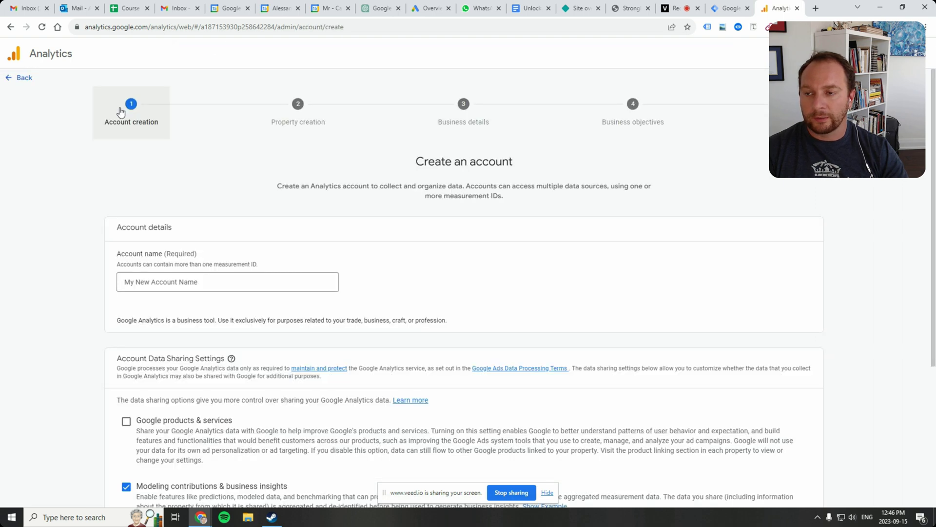
pyautogui.click(176, 283)
pyautogui.write('D')
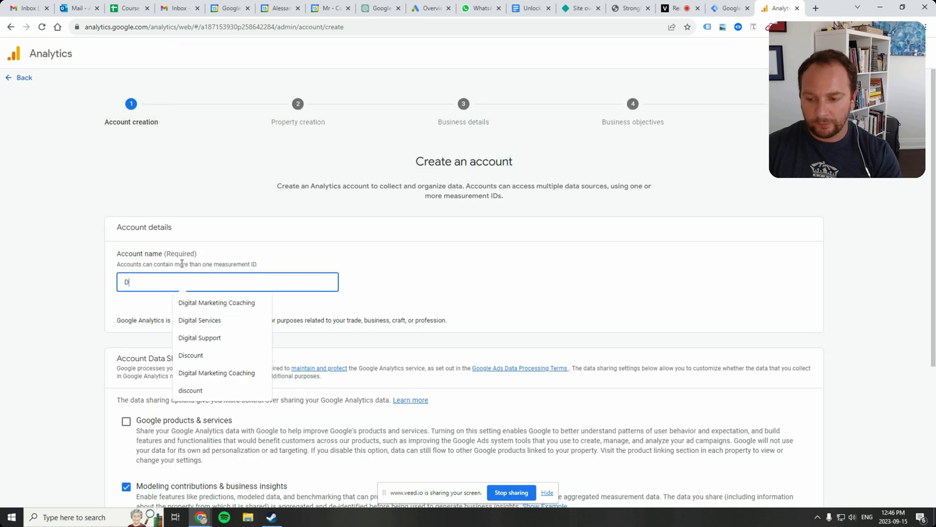
pyautogui.write('EMO account')
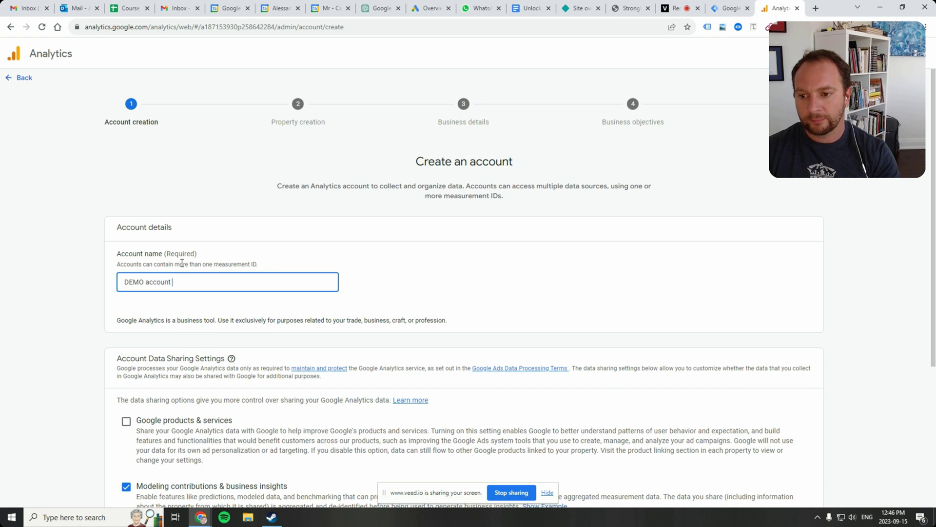
pyautogui.press('BackSpace')
pyautogui.write('A')
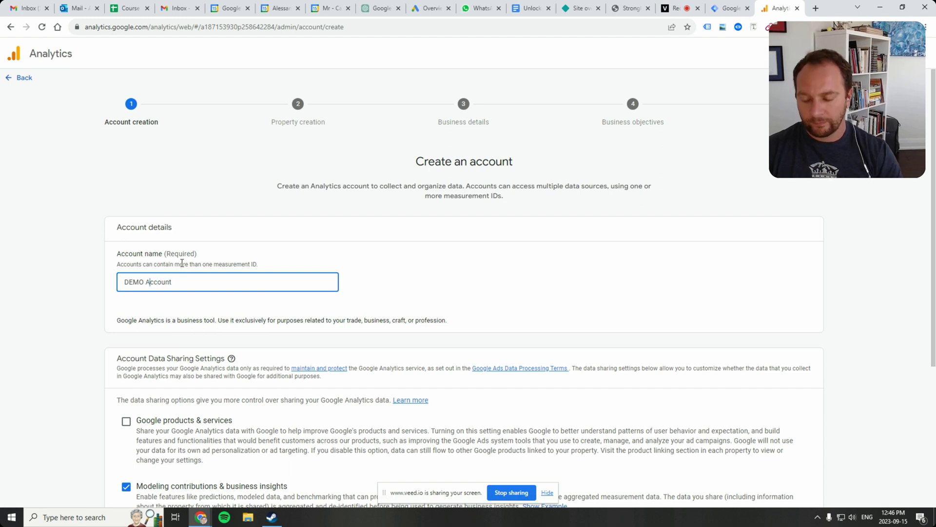
# - Enable data sharing with Google products & services for the account and continue to property creation
pyautogui.scroll(-2, 207, 299)
pyautogui.click(208, 321)
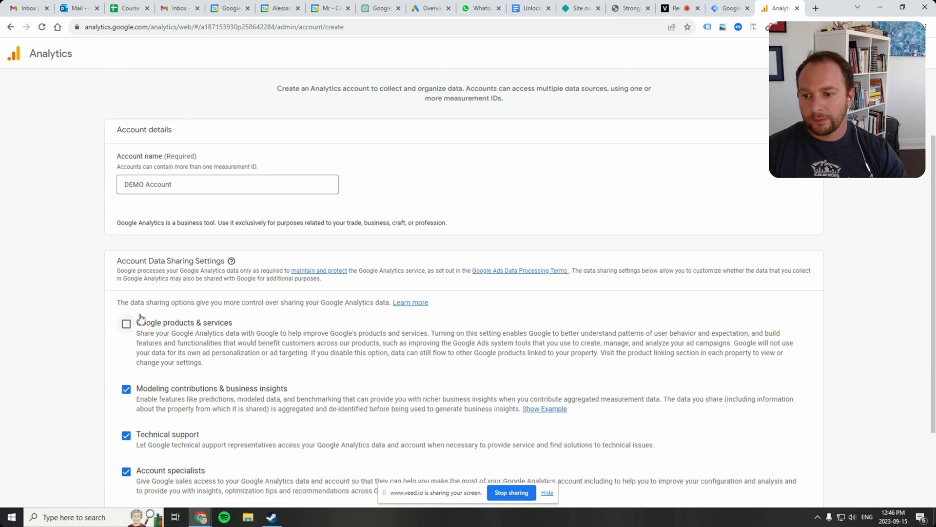
pyautogui.click(125, 324)
pyautogui.scroll(-2, 132, 323)
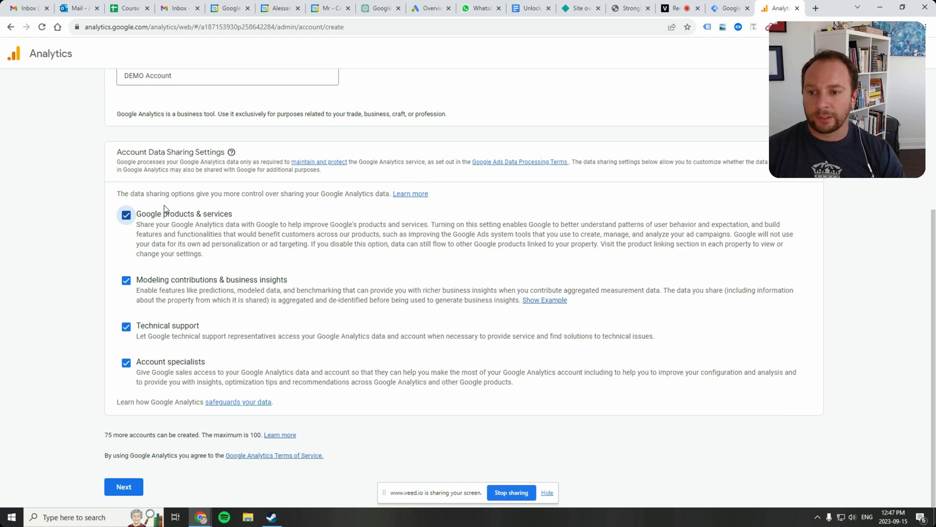
pyautogui.click(132, 486)
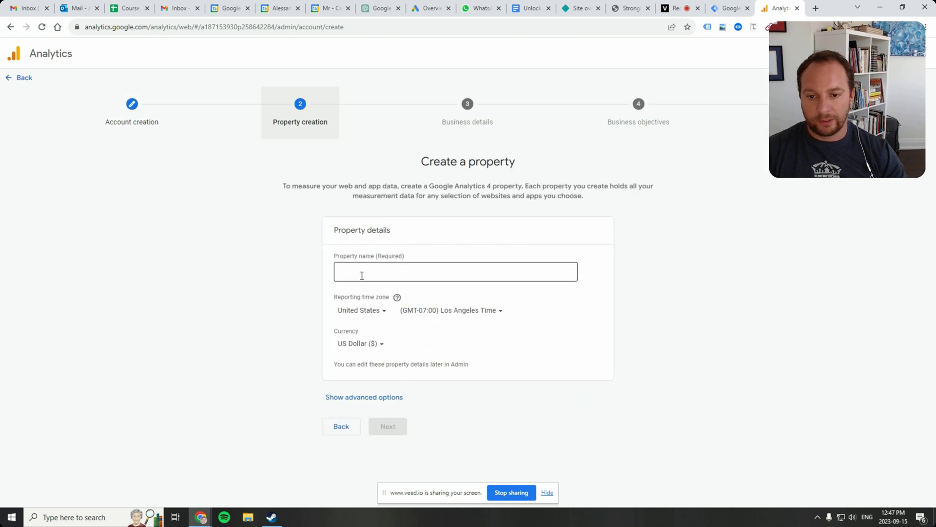
# - Name the property "DEMO Property" and set its reporting time zone to Canada, (GMT-04:00) Toronto Time
pyautogui.click(362, 271)
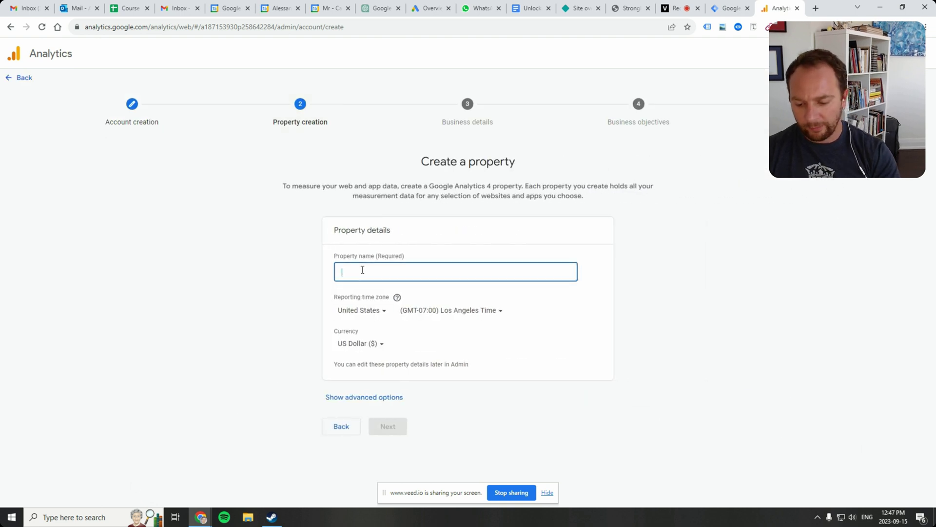
pyautogui.write('DEMO Property')
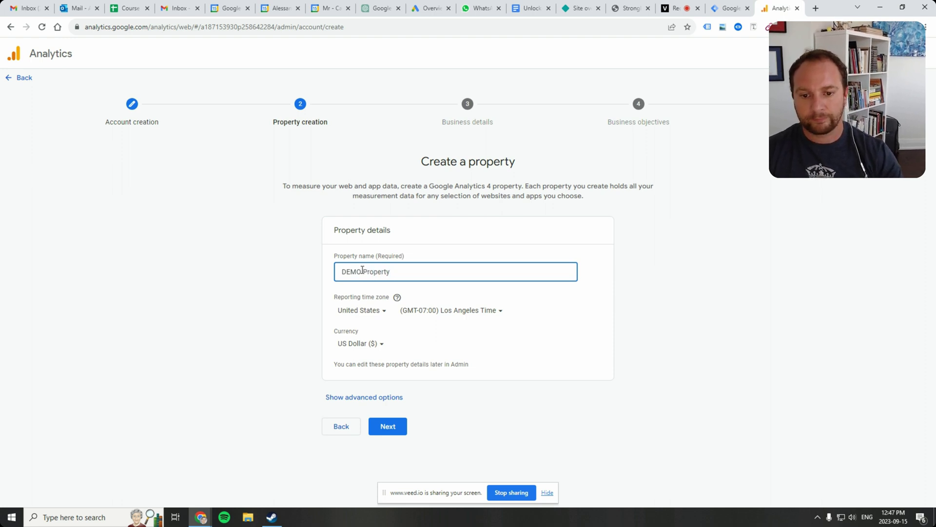
pyautogui.click(362, 311)
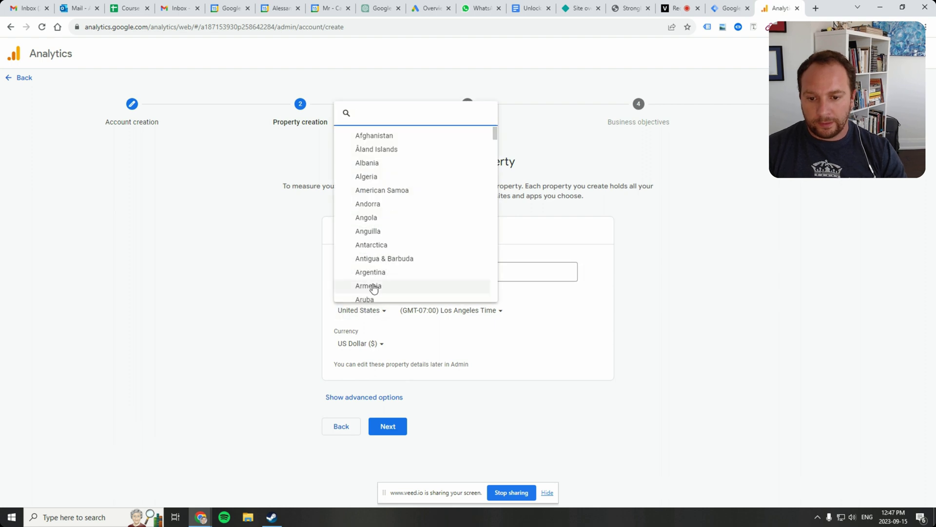
pyautogui.write('can')
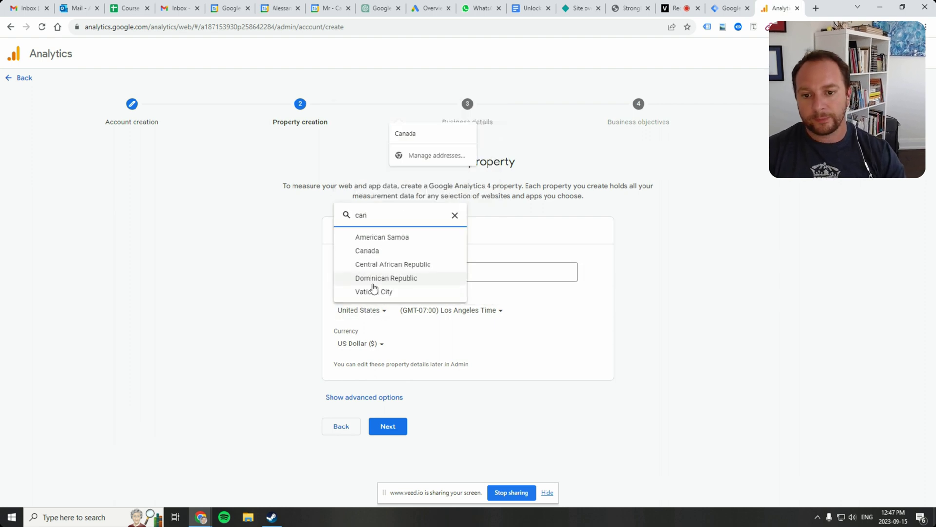
pyautogui.click(401, 252)
pyautogui.click(435, 309)
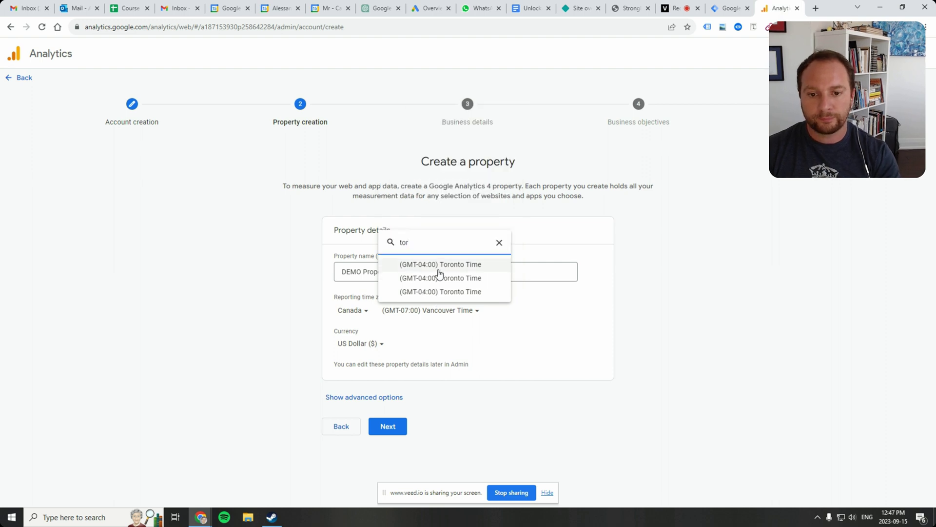
pyautogui.click(456, 266)
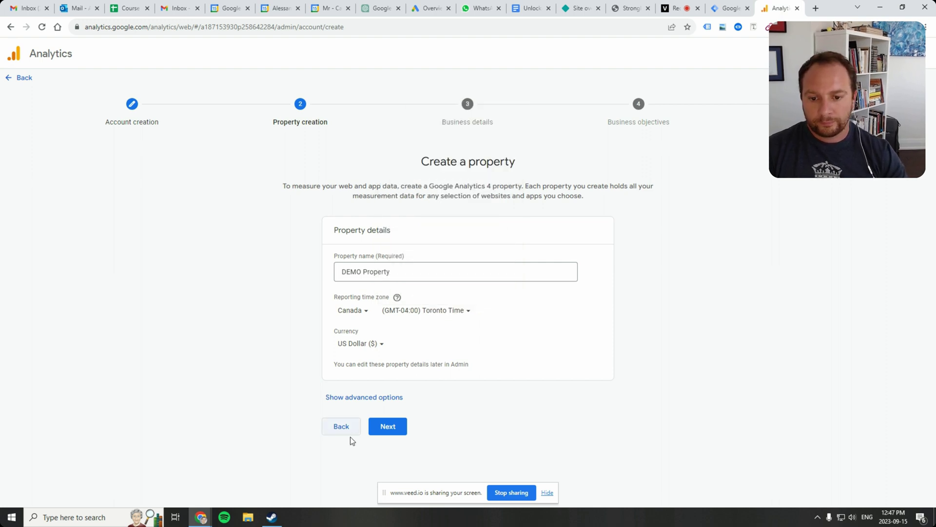
# - Set the property's currency to Canadian Dollar ($)
pyautogui.click(374, 343)
pyautogui.write('ca')
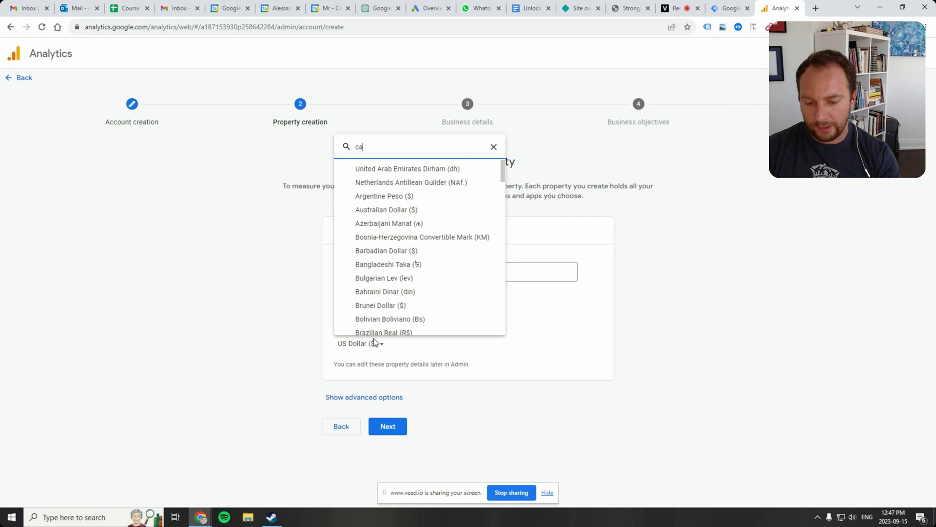
pyautogui.write('na')
pyautogui.click(376, 325)
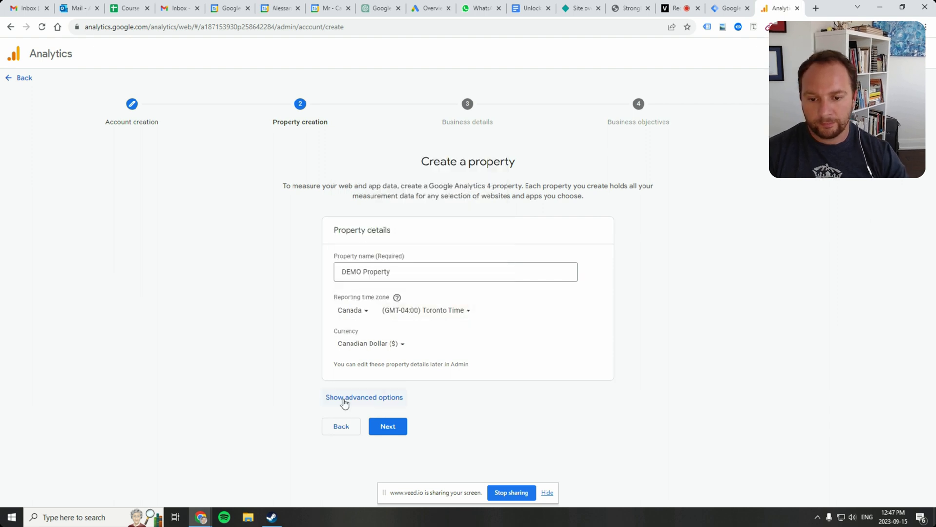
# - Show the advanced property options, leave the Universal Analytics property off, and continue to the business details
pyautogui.click(382, 396)
pyautogui.scroll(-1, 383, 393)
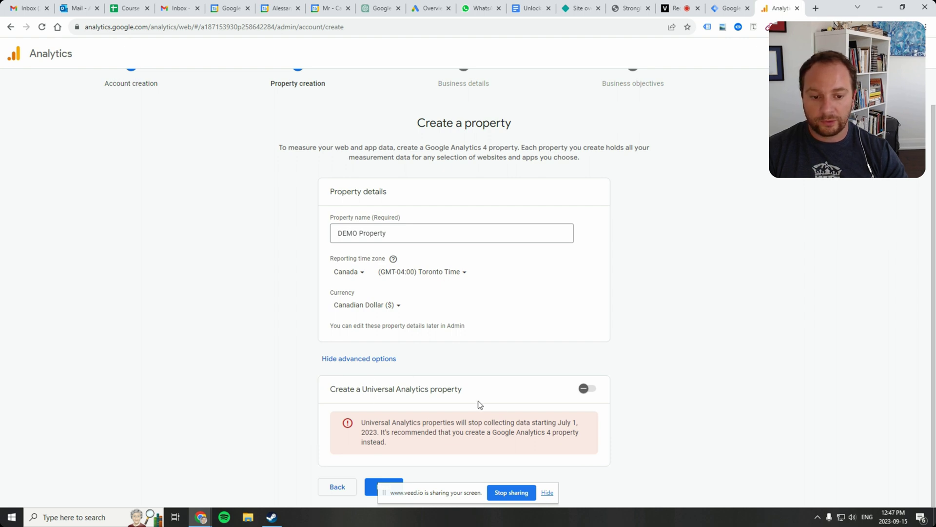
pyautogui.click(548, 493)
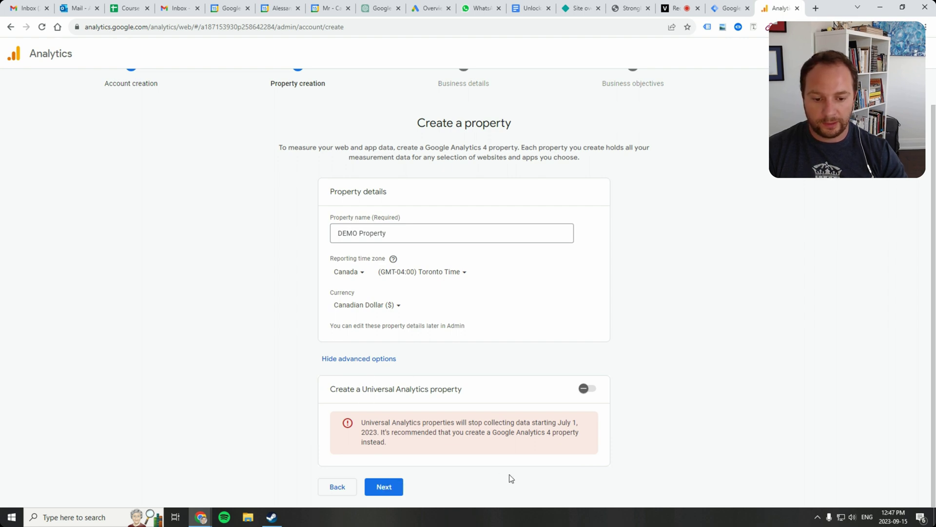
pyautogui.click(391, 487)
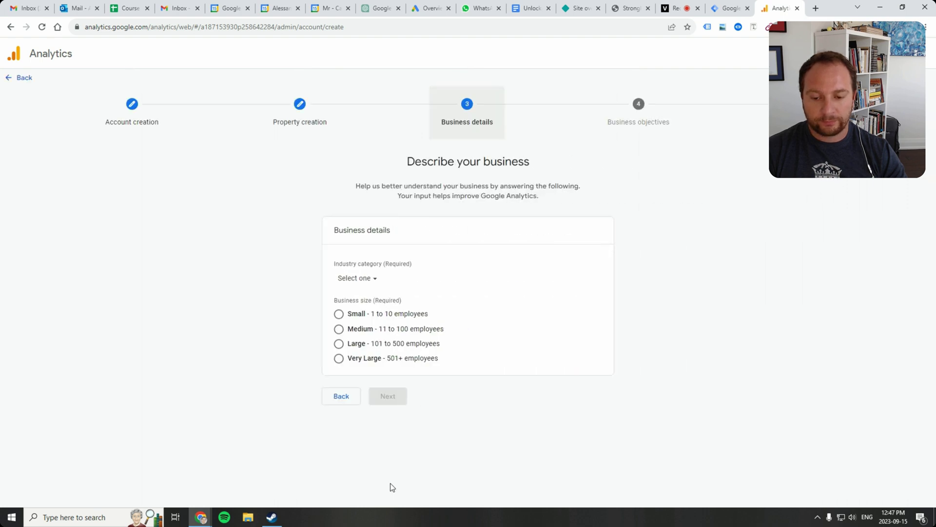
# - Set the business size to Small (1 to 10 employees) and open the industry category choices
pyautogui.click(357, 318)
pyautogui.click(360, 278)
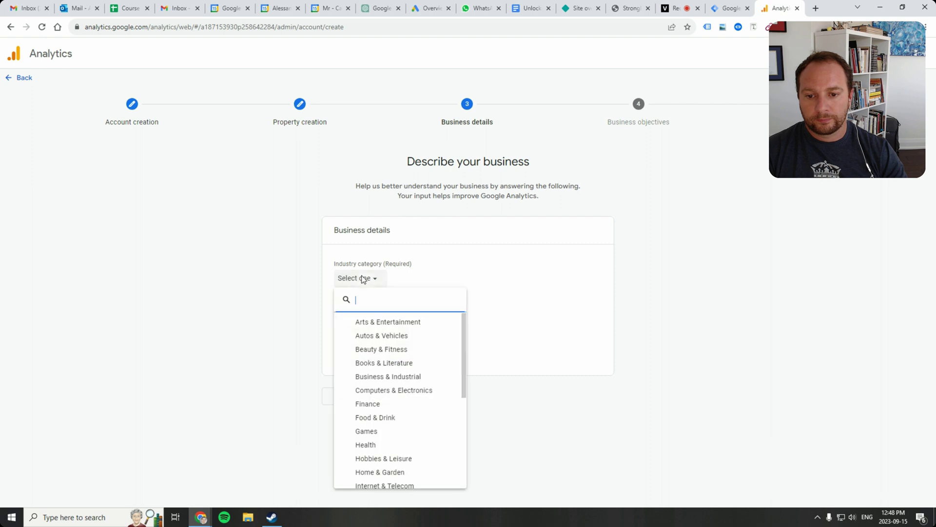
pyautogui.write('tec')
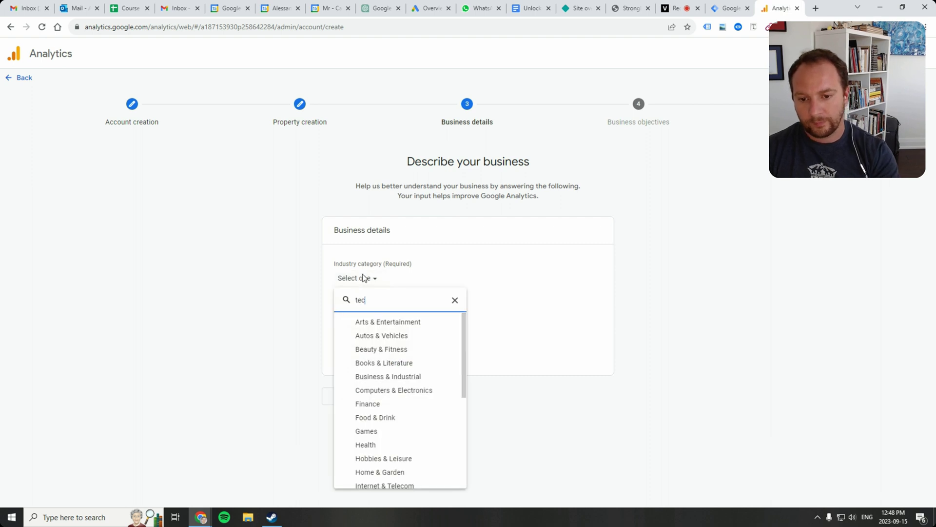
pyautogui.press('BackSpace')
pyautogui.press('BackSpace')
pyautogui.press('BackSpace')
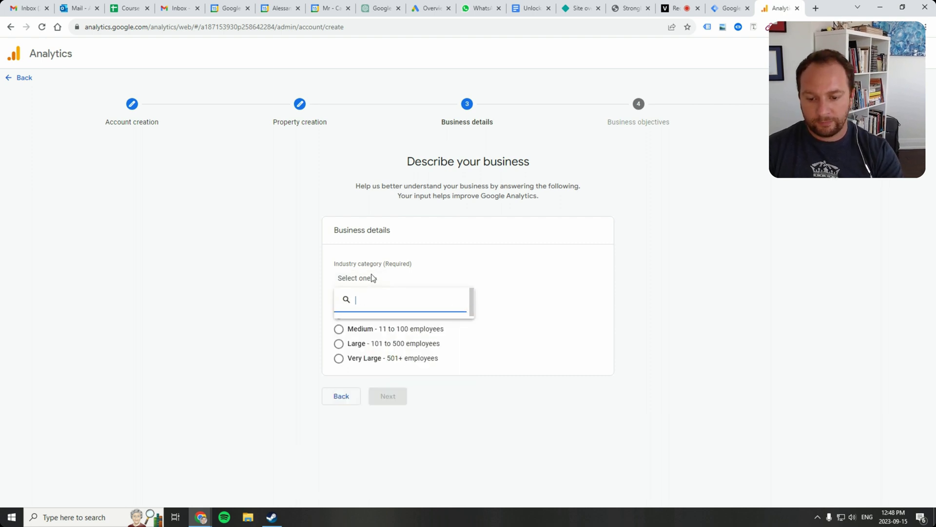
pyautogui.write('techni')
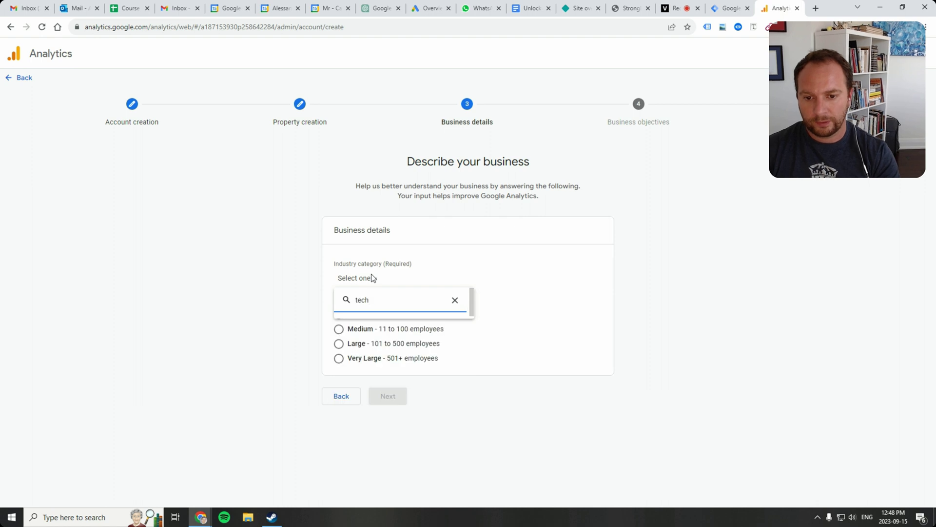
pyautogui.press('BackSpace')
pyautogui.press('BackSpace')
pyautogui.press('BackSpace')
pyautogui.press('BackSpace')
pyautogui.write('ad')
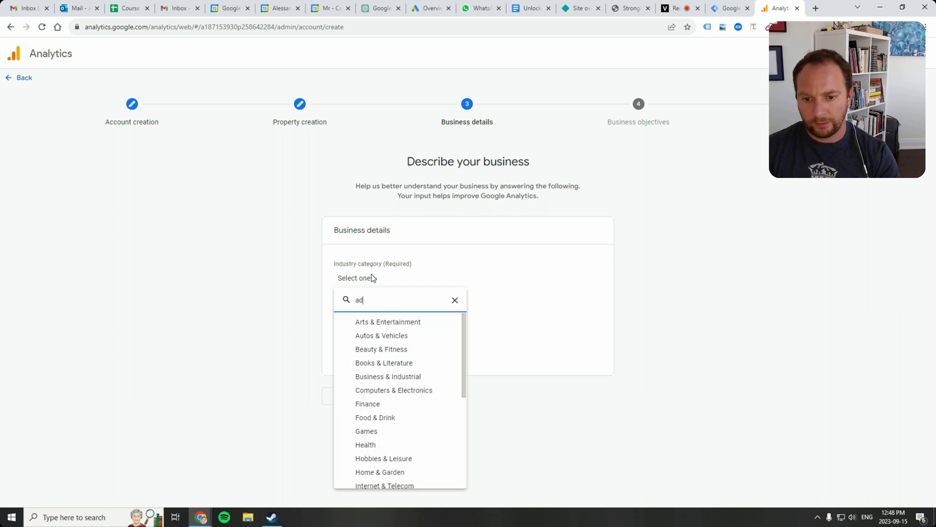
pyautogui.press('BackSpace')
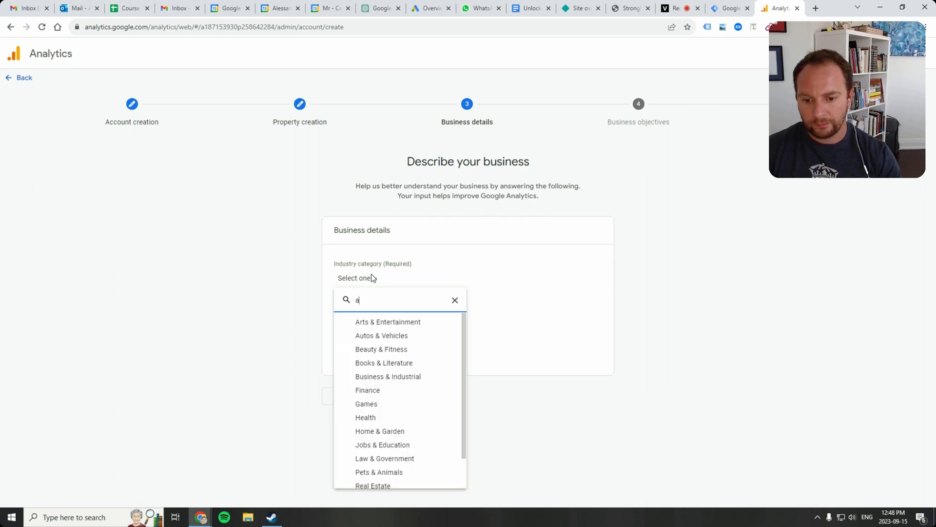
# - Choose Business & Industrial as the industry category and continue to the business objectives
pyautogui.scroll(-1, 392, 361)
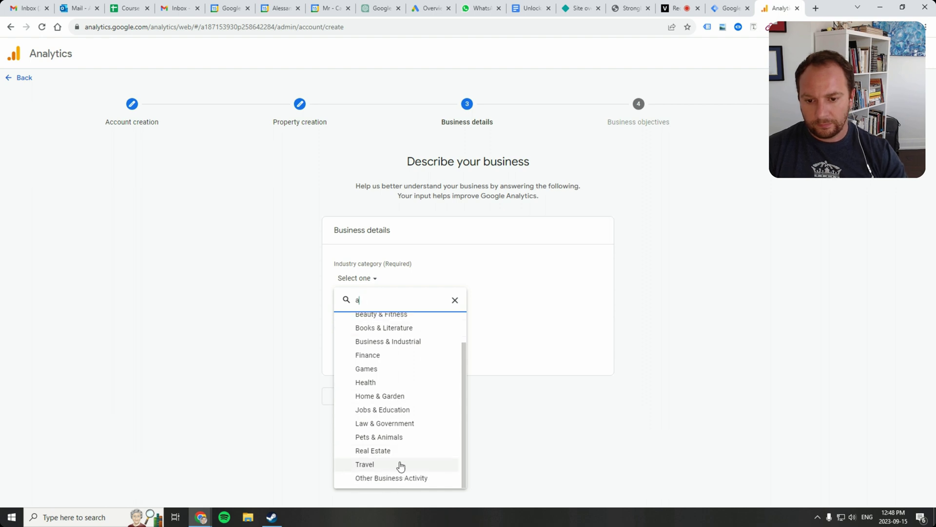
pyautogui.scroll(1, 400, 467)
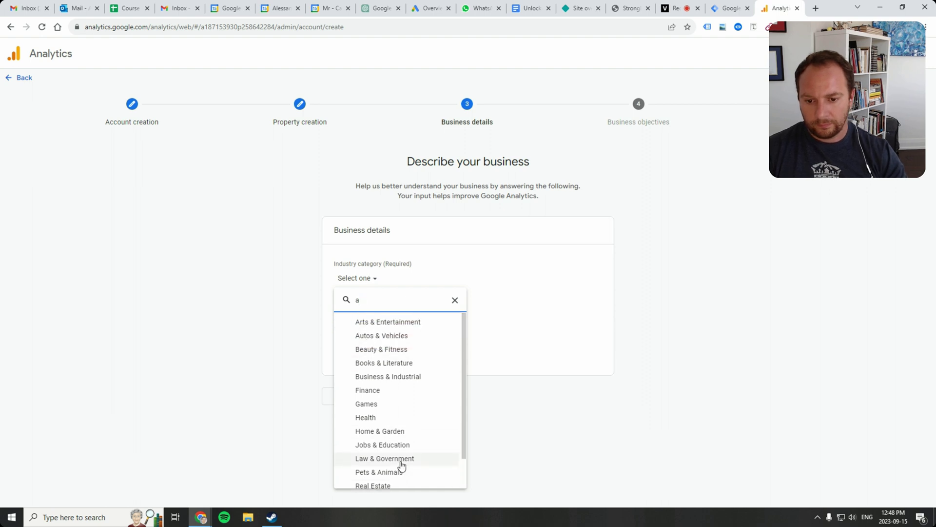
pyautogui.click(401, 376)
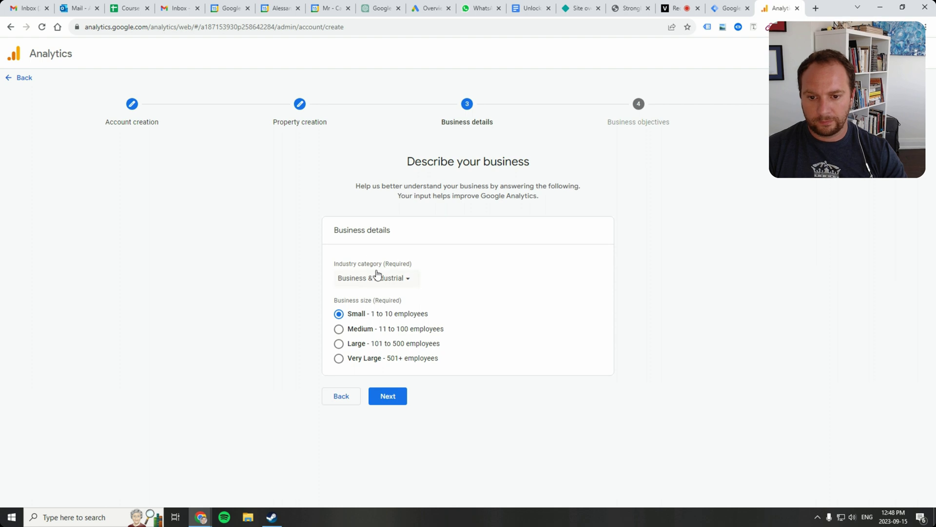
pyautogui.click(389, 397)
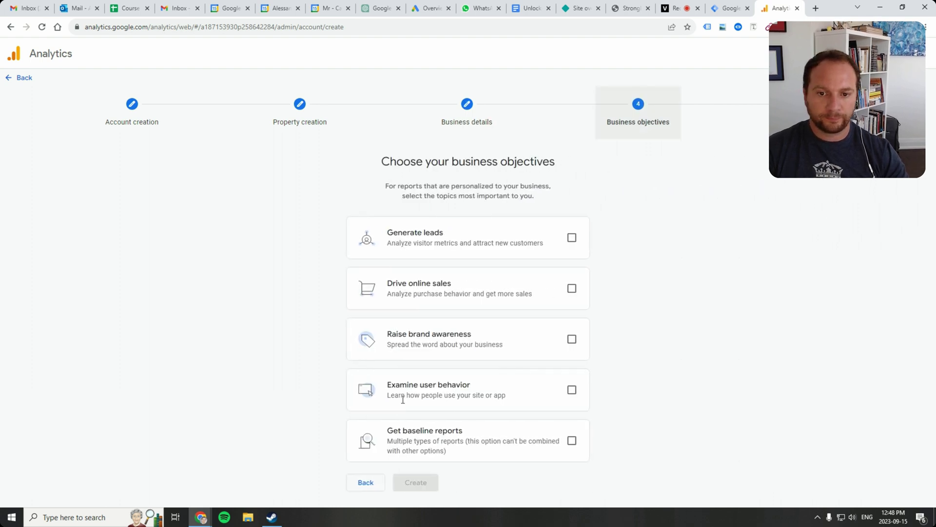
# - Select Generate leads and Examine user behavior as business objectives and create the account and property
pyautogui.click(572, 237)
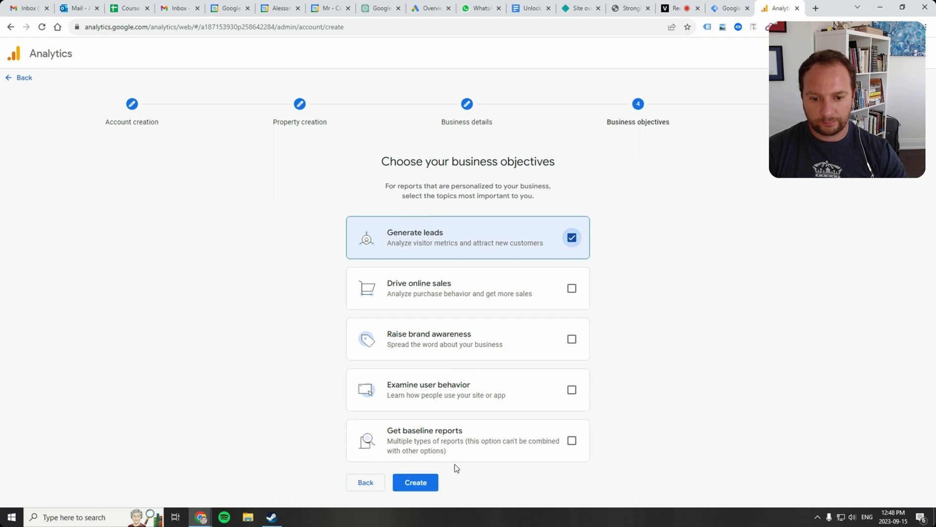
pyautogui.click(573, 390)
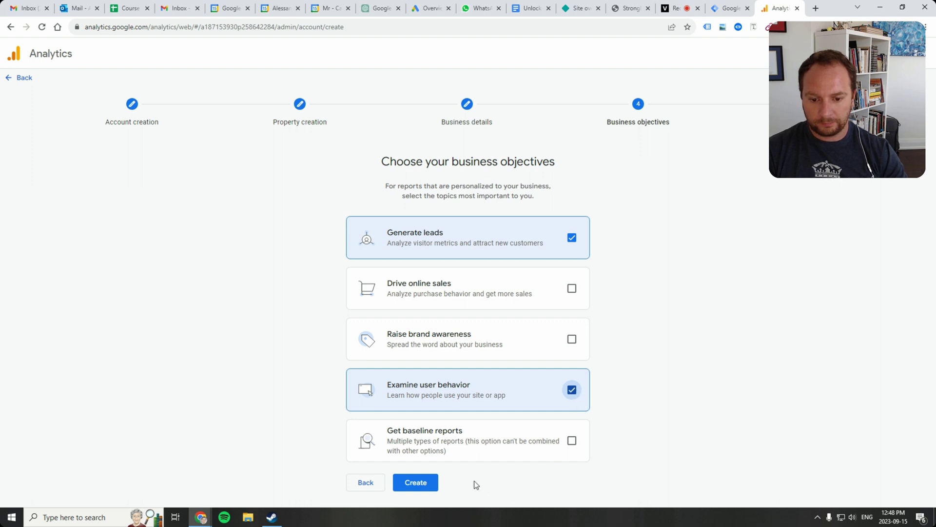
pyautogui.click(421, 486)
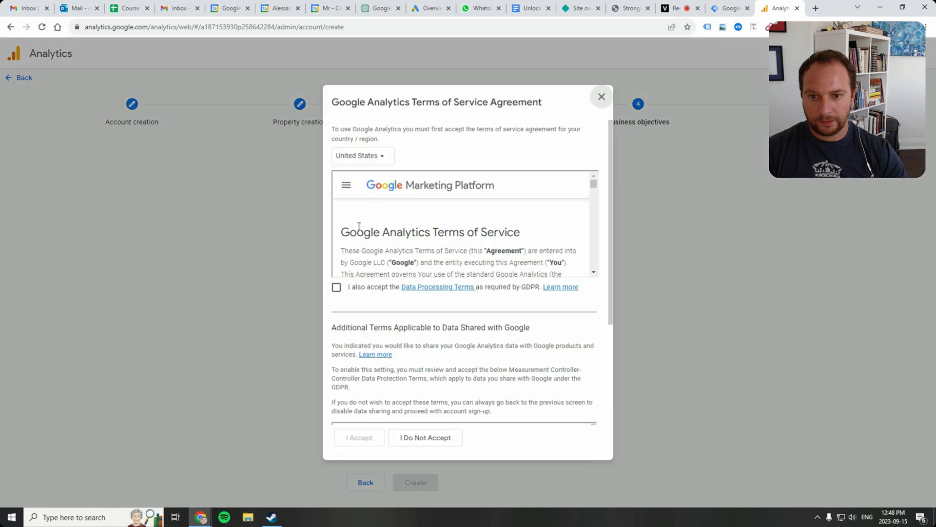
# - Set the terms of service country to Canada and accept the agreement, including the GDPR data processing and controller-controller data protection terms
pyautogui.click(383, 156)
pyautogui.write('cana')
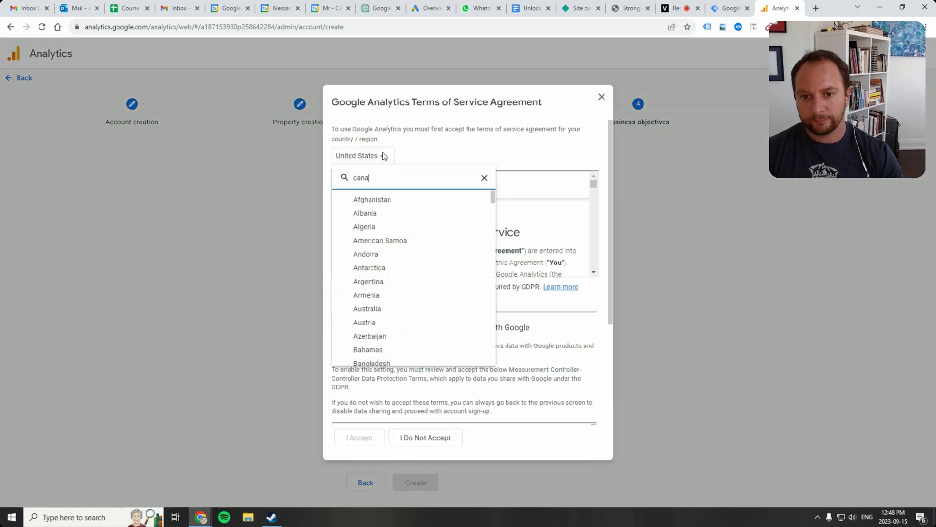
pyautogui.click(406, 200)
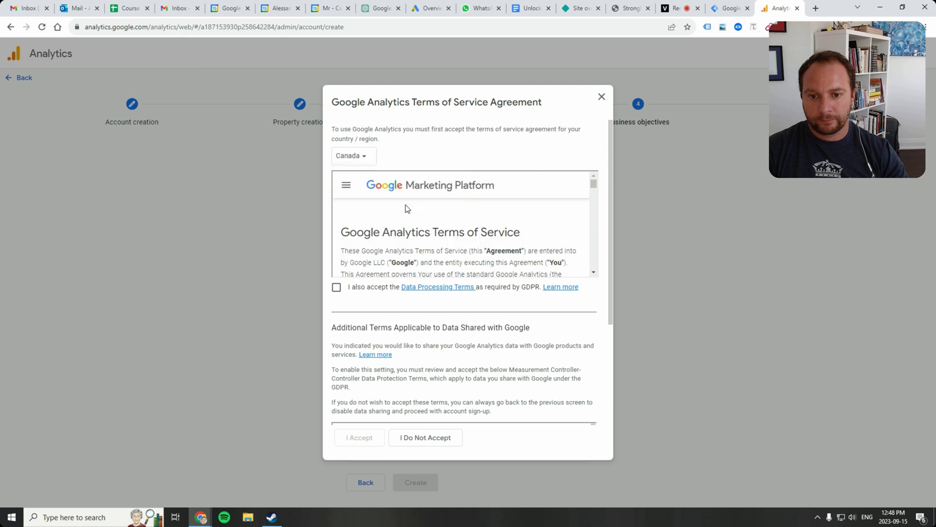
pyautogui.click(336, 287)
pyautogui.scroll(-3, 451, 354)
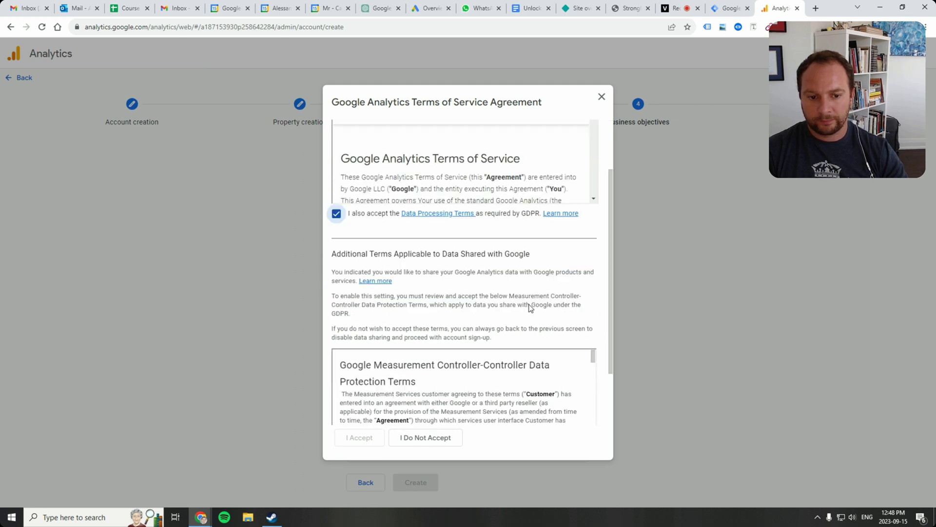
pyautogui.click(336, 405)
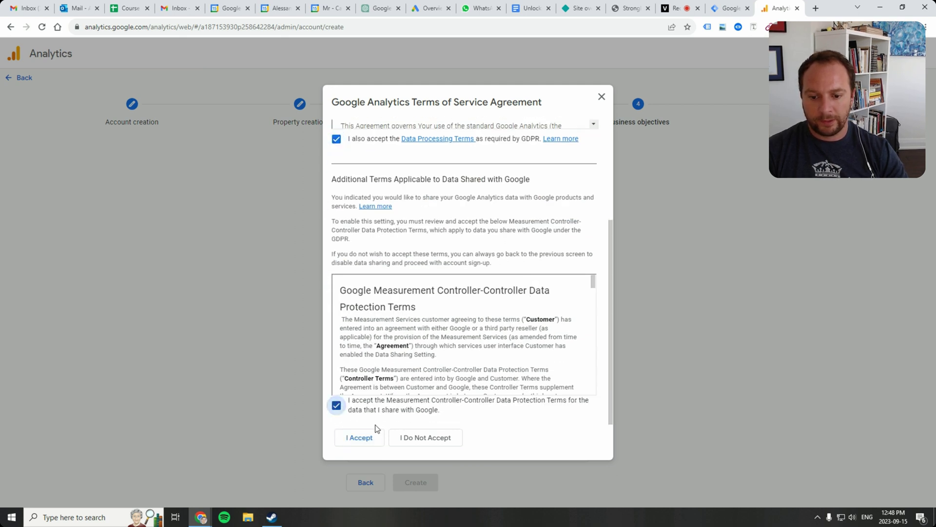
pyautogui.click(360, 438)
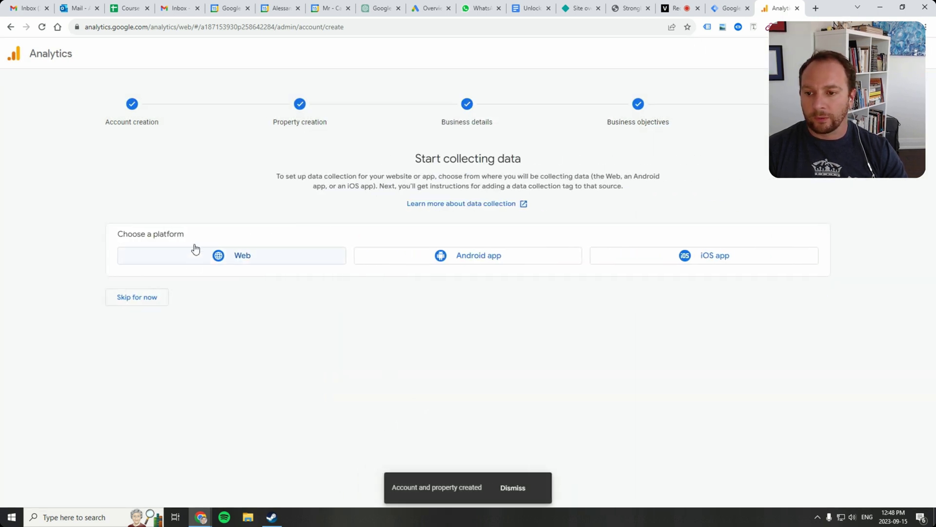
# - Check the demo website in its browser tab, and choose Web as the data collection platform in Analytics
pyautogui.click(627, 8)
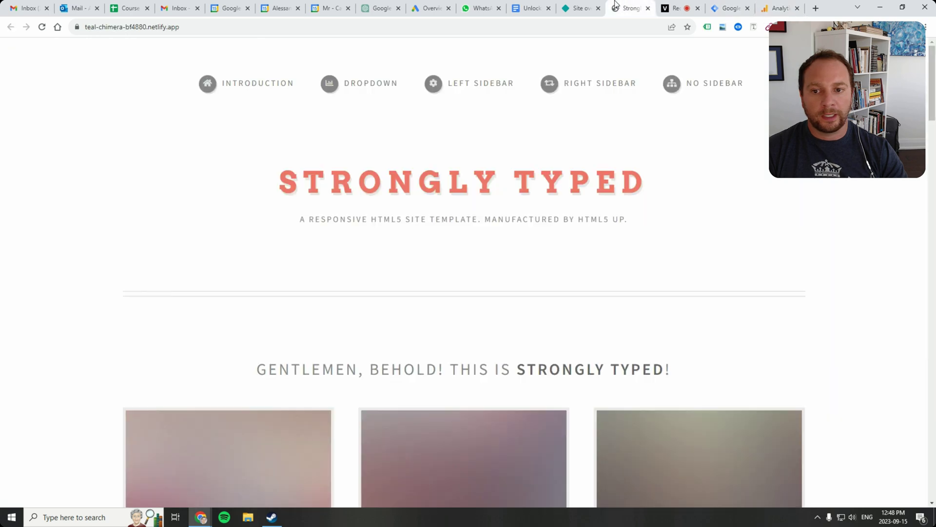
pyautogui.click(775, 6)
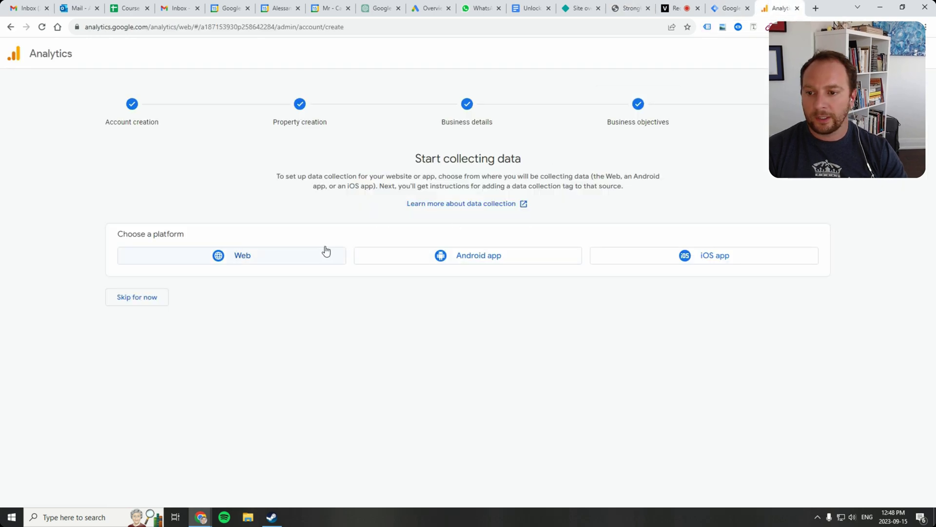
pyautogui.click(223, 260)
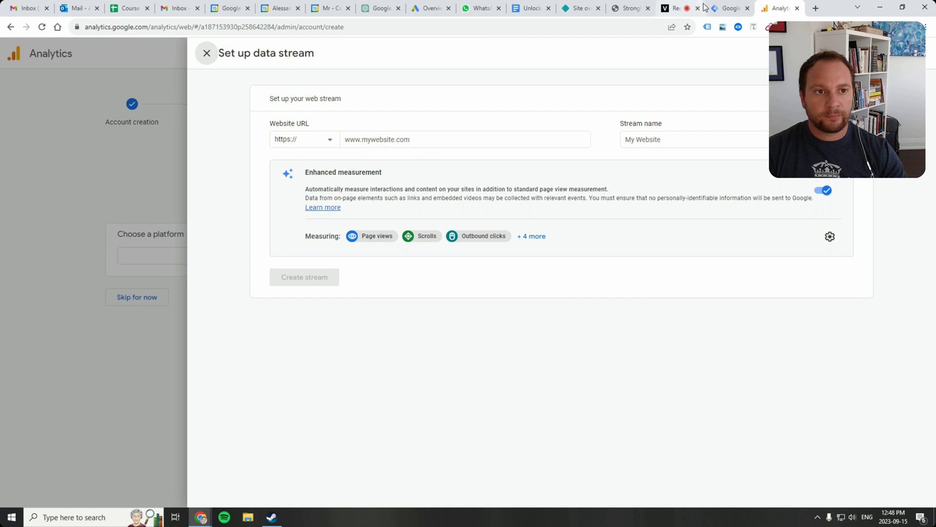
pyautogui.click(626, 8)
pyautogui.rightClick(224, 29)
pyautogui.hotkey('ctrl', 'c')
pyautogui.click(244, 79)
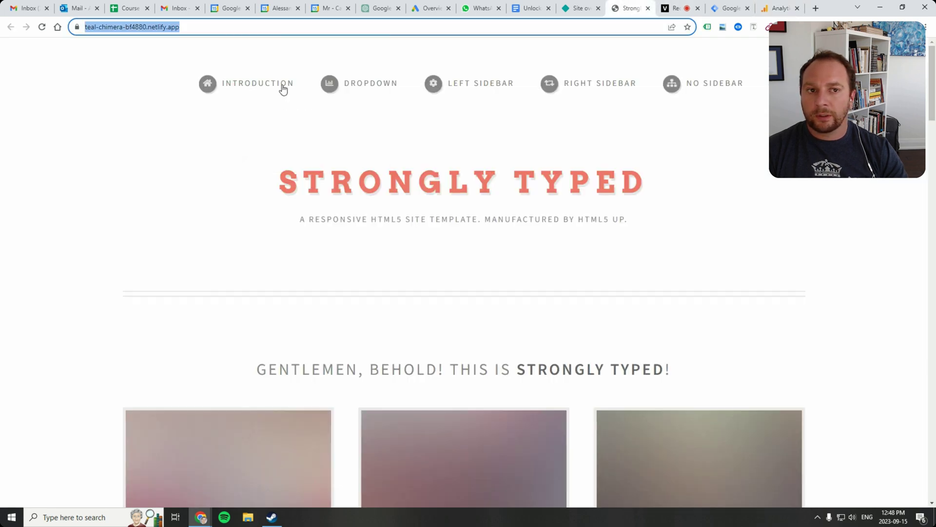
pyautogui.click(780, 7)
pyautogui.click(387, 140)
pyautogui.rightClick(387, 141)
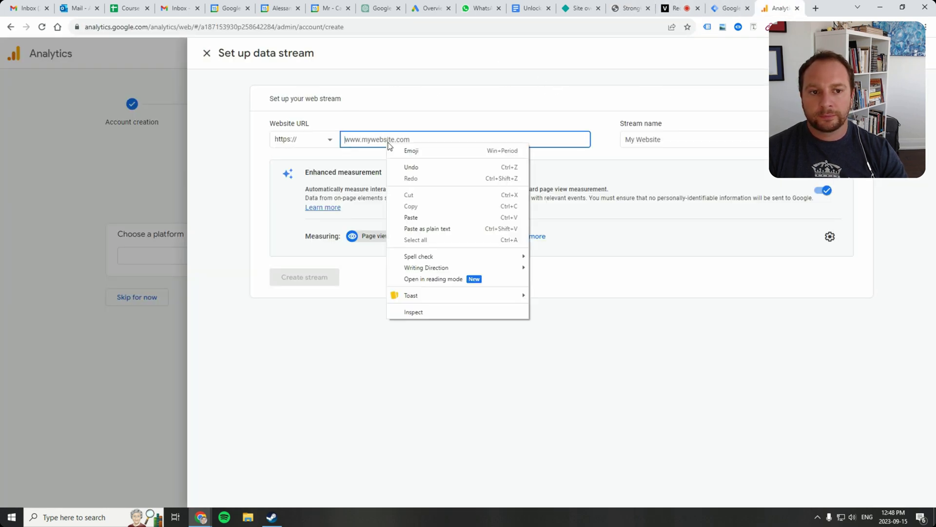
pyautogui.click(411, 217)
pyautogui.click(656, 138)
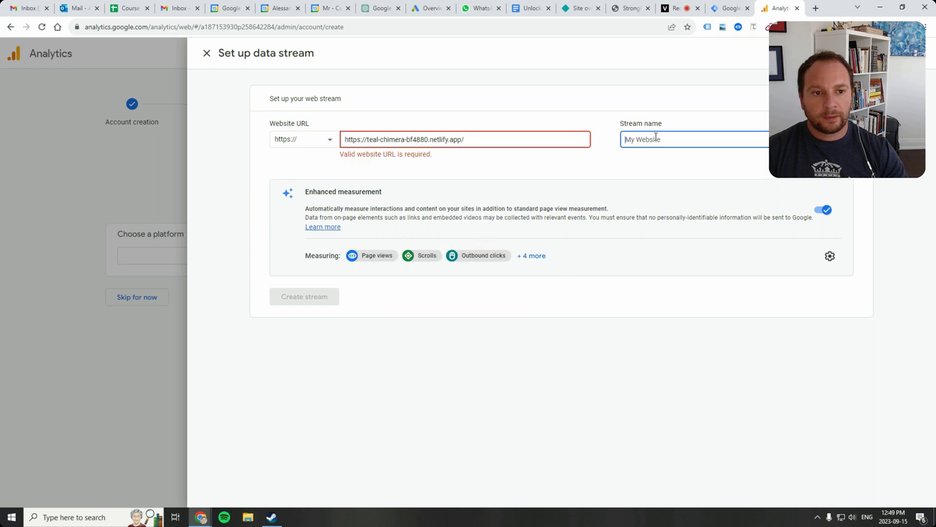
pyautogui.moveTo(367, 139); pyautogui.dragTo(343, 139)
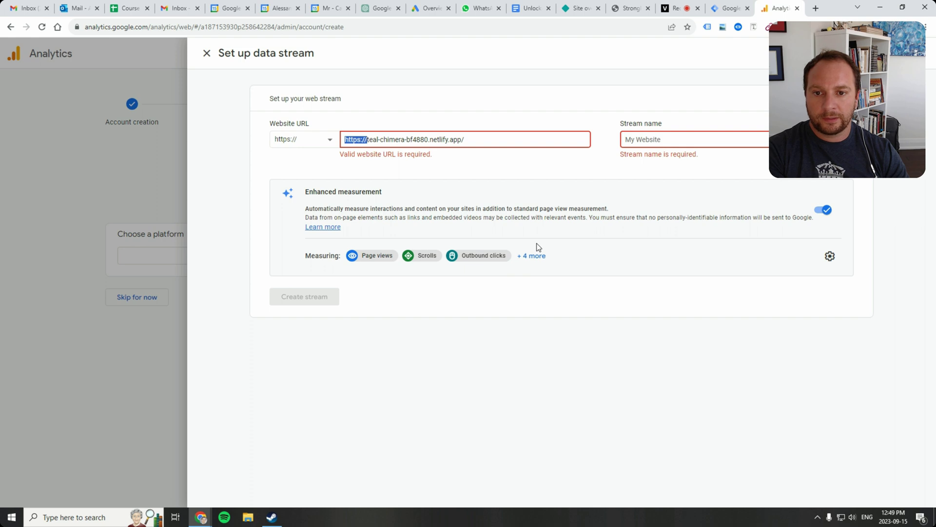
pyautogui.press('BackSpace')
pyautogui.click(655, 138)
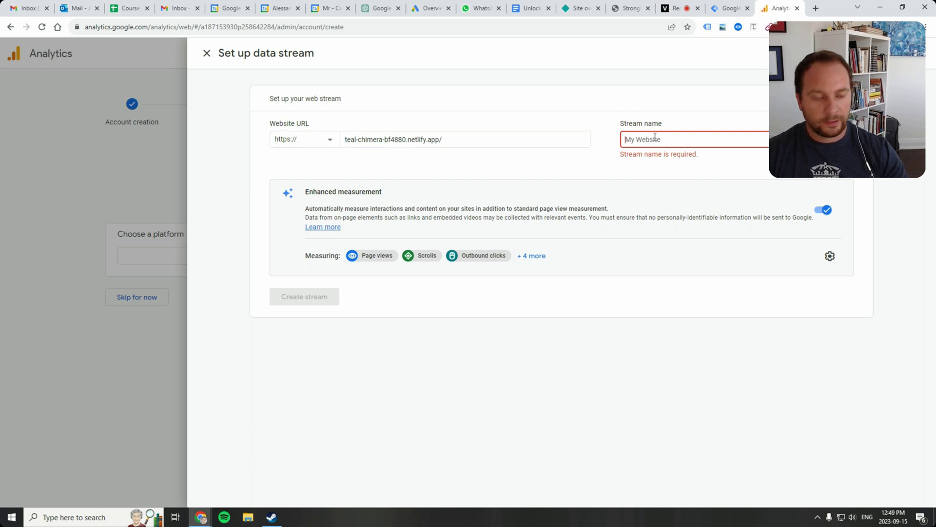
pyautogui.write('Demo Stream')
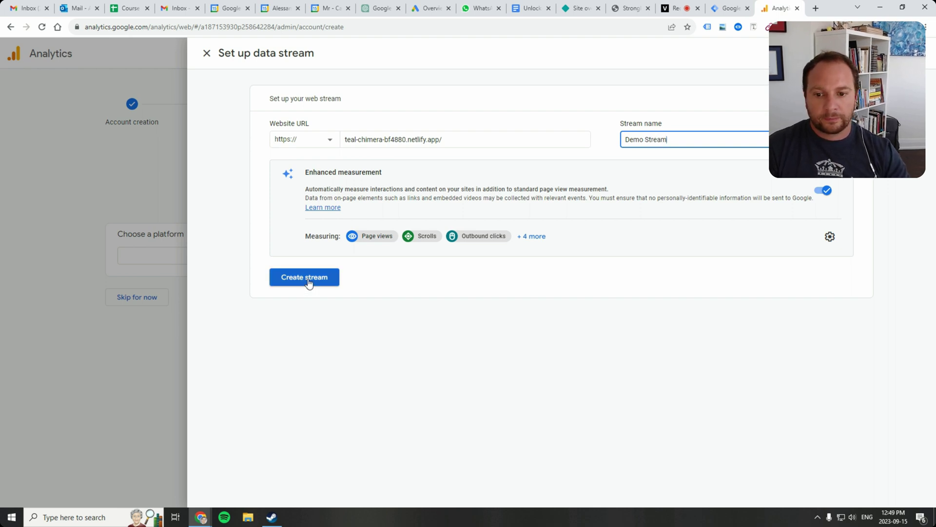
pyautogui.click(308, 279)
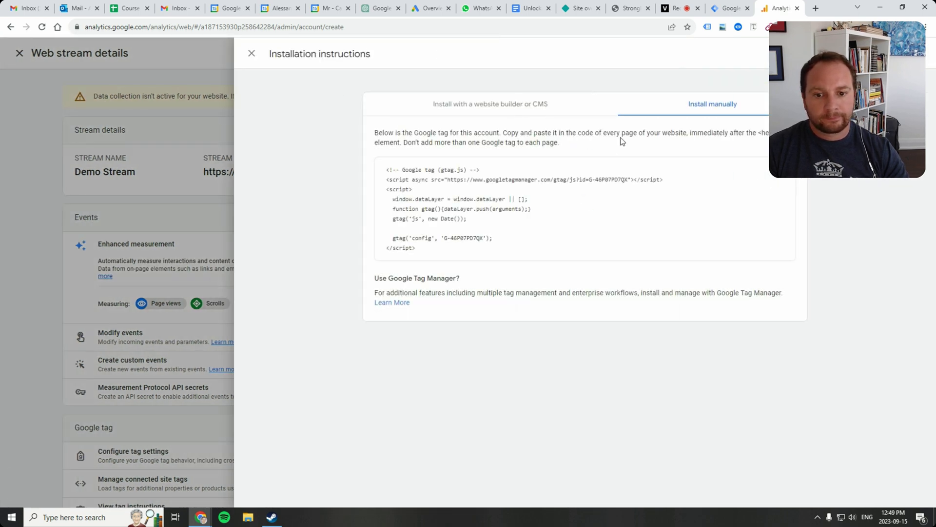
# - Copy the new stream's measurement ID and switch to the DEMO container in Google Tag Manager
pyautogui.click(251, 54)
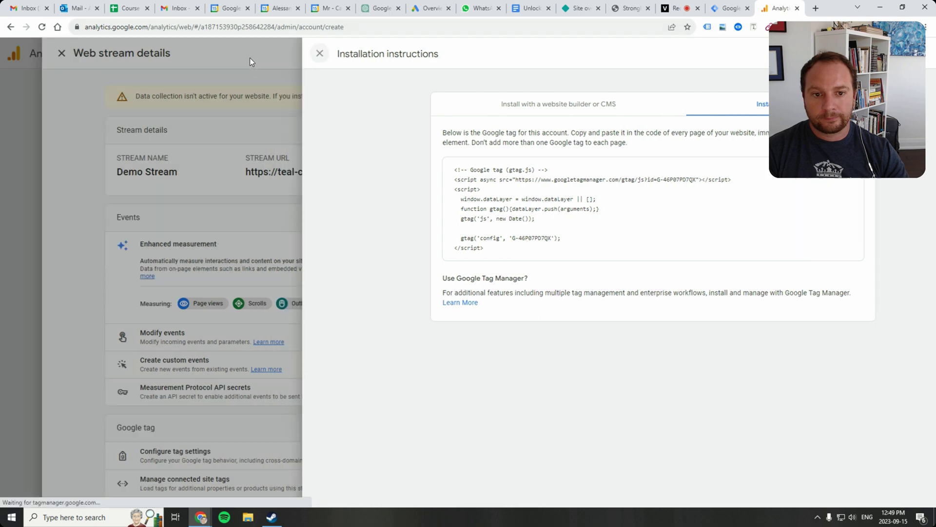
pyautogui.click(842, 180)
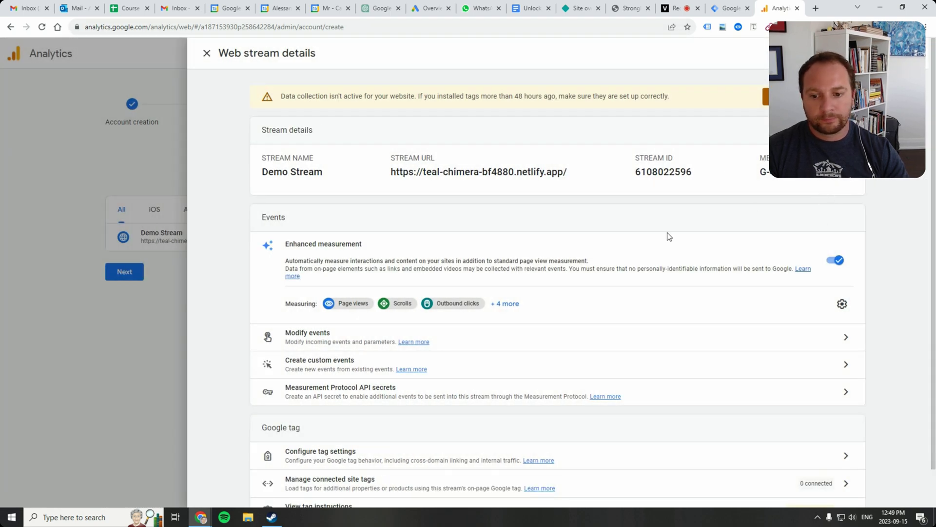
pyautogui.click(726, 8)
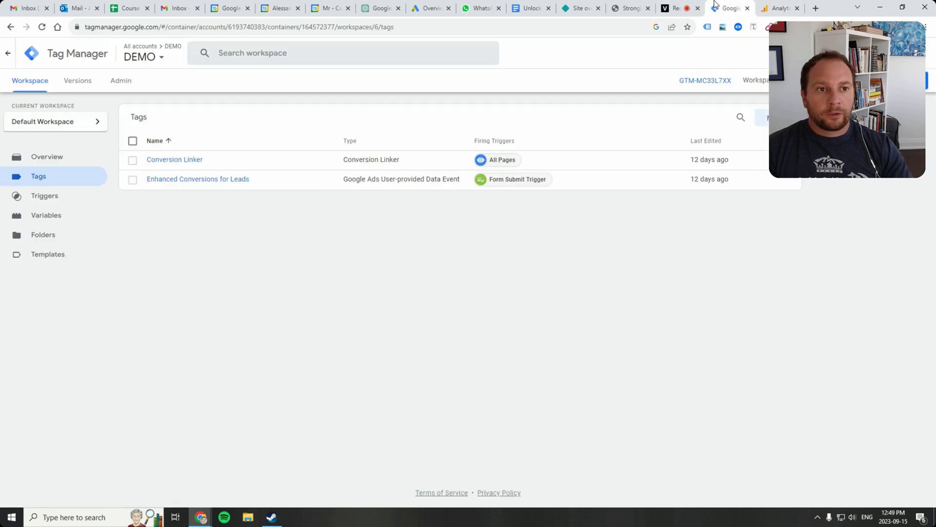
# - Create a new tag in the DEMO workspace and name it "Google Analytics (GA4) Configuration Tag"
pyautogui.click(763, 118)
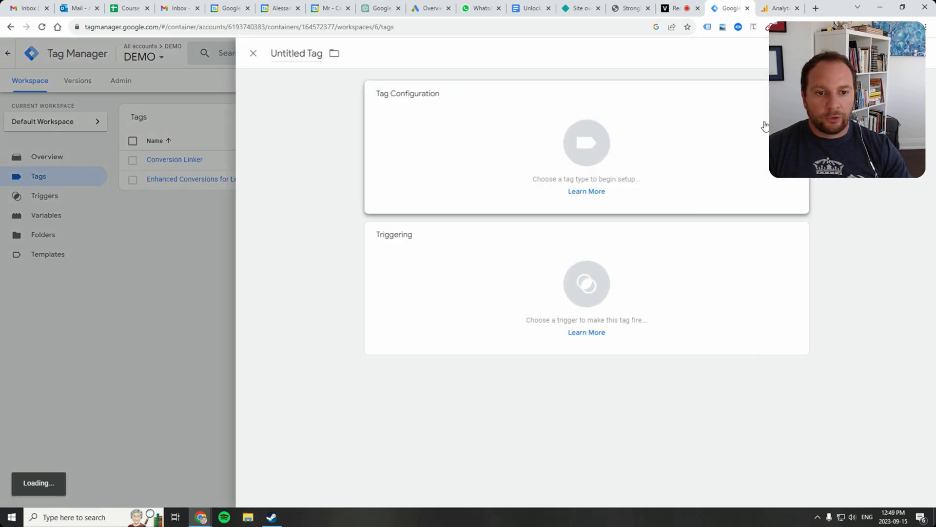
pyautogui.click(303, 52)
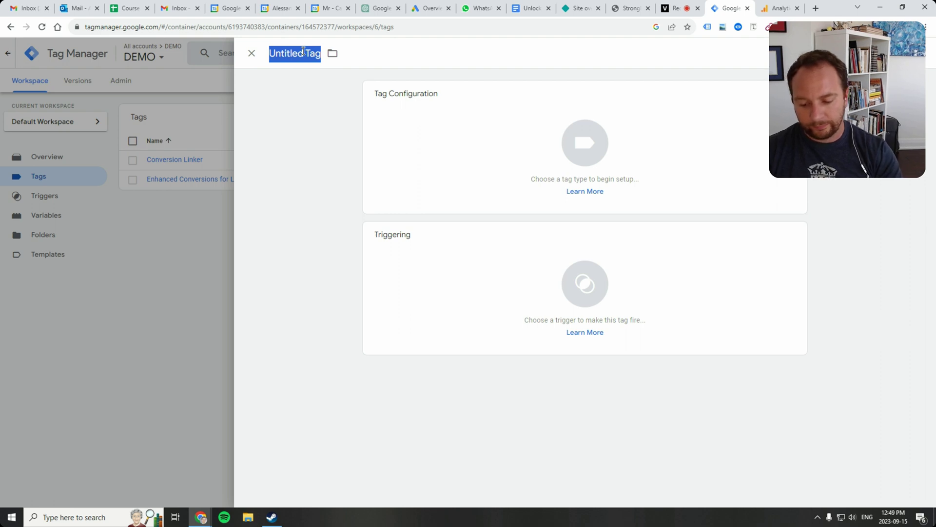
pyautogui.write('Google')
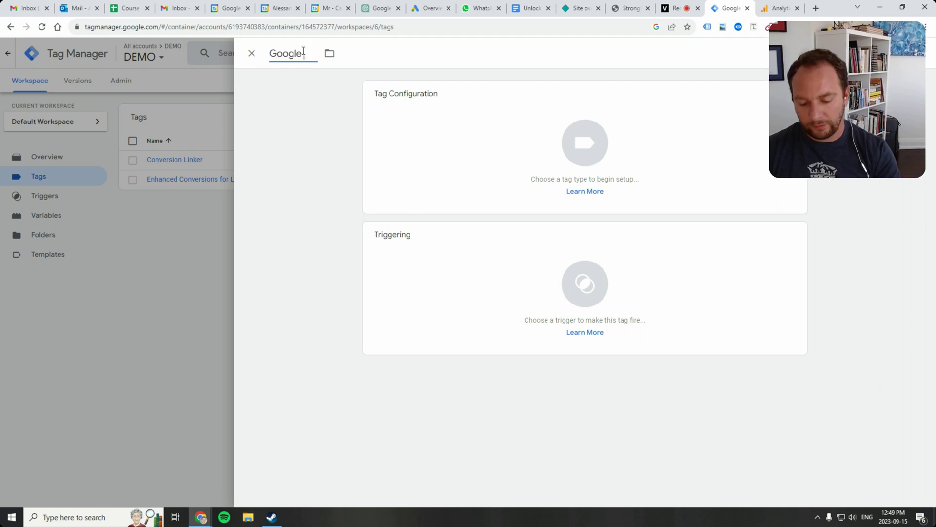
pyautogui.write(' Analytics (')
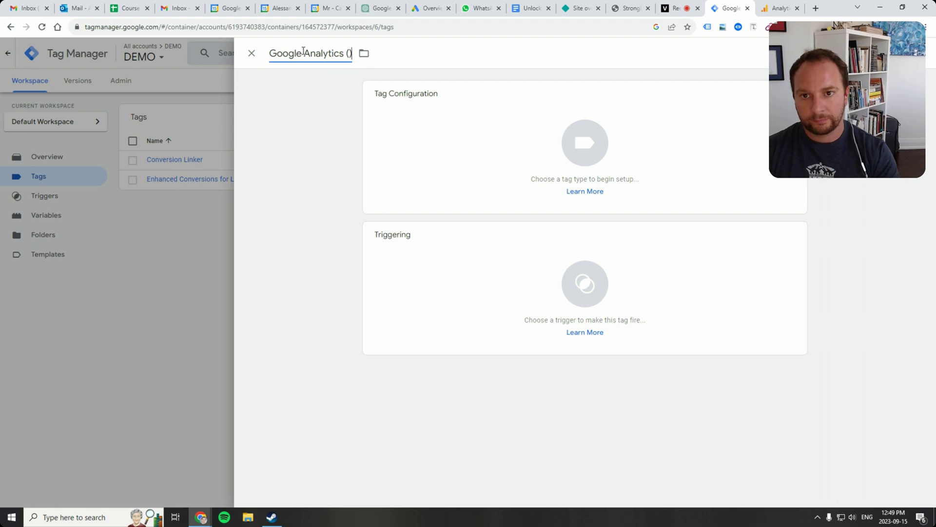
pyautogui.write('GA4)')
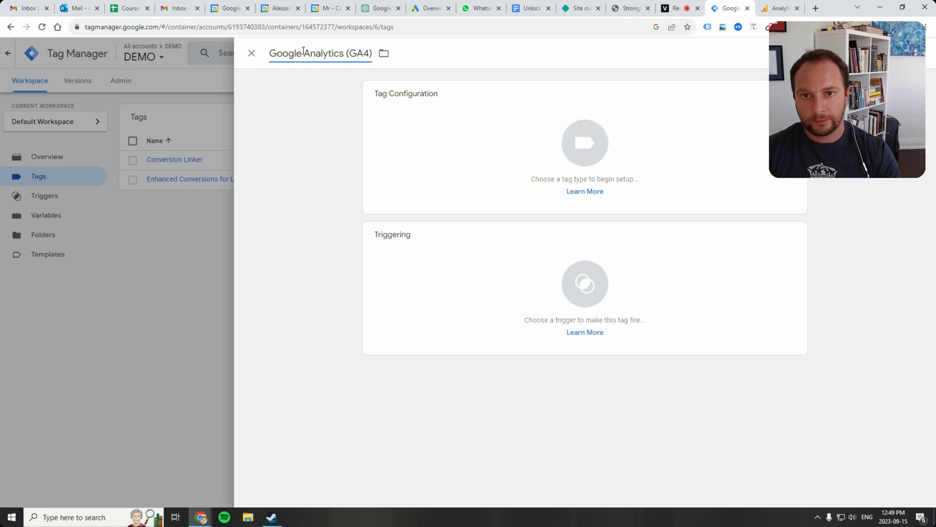
pyautogui.write(' COn')
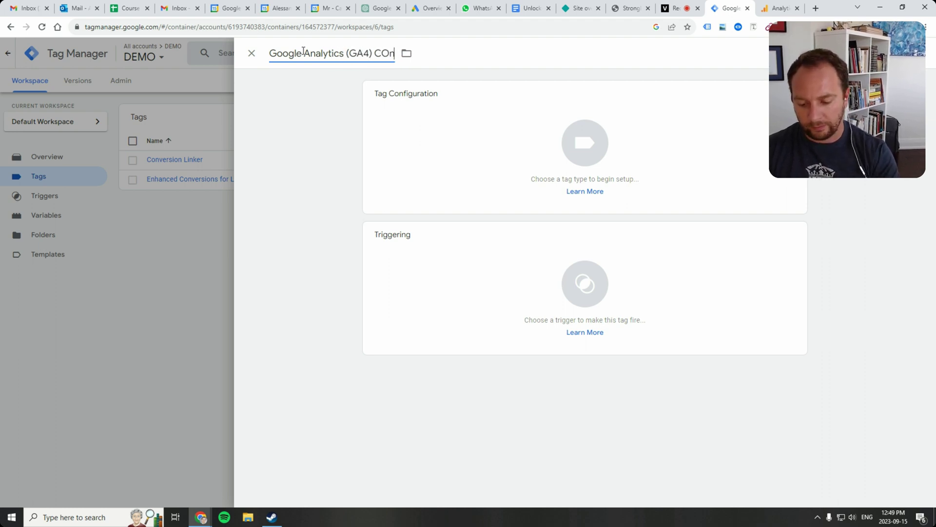
pyautogui.write('figuration')
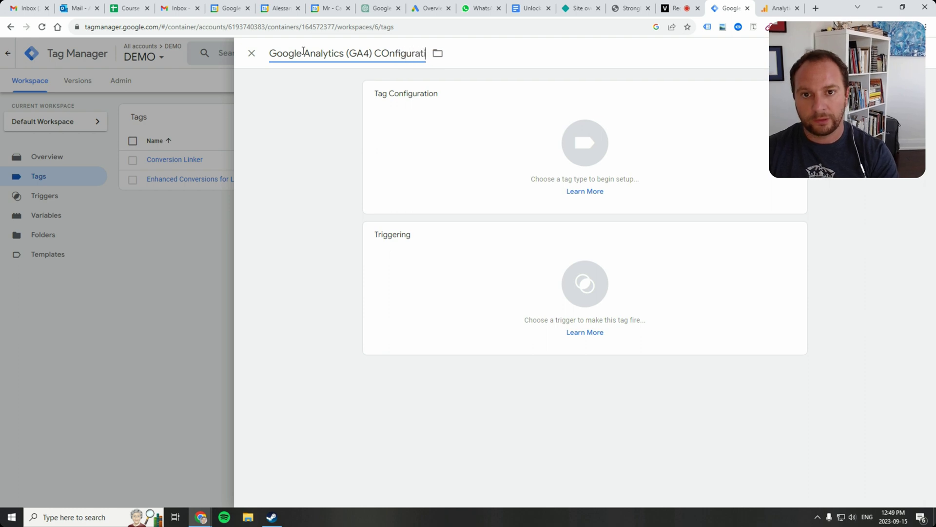
pyautogui.press('Left')
pyautogui.press('Left')
pyautogui.press('Left')
pyautogui.press('Left')
pyautogui.press('Left')
pyautogui.press('Left')
pyautogui.press('Left')
pyautogui.press('Left')
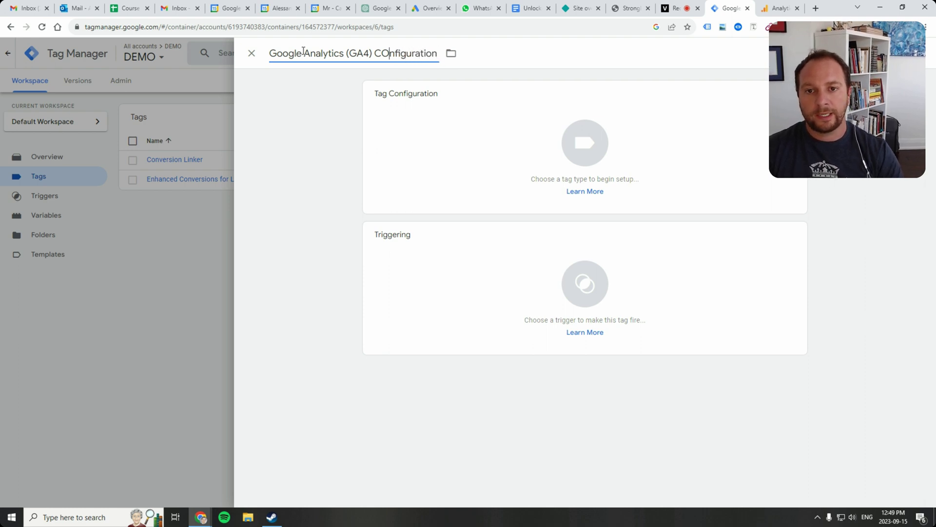
pyautogui.press('BackSpace')
pyautogui.write('o')
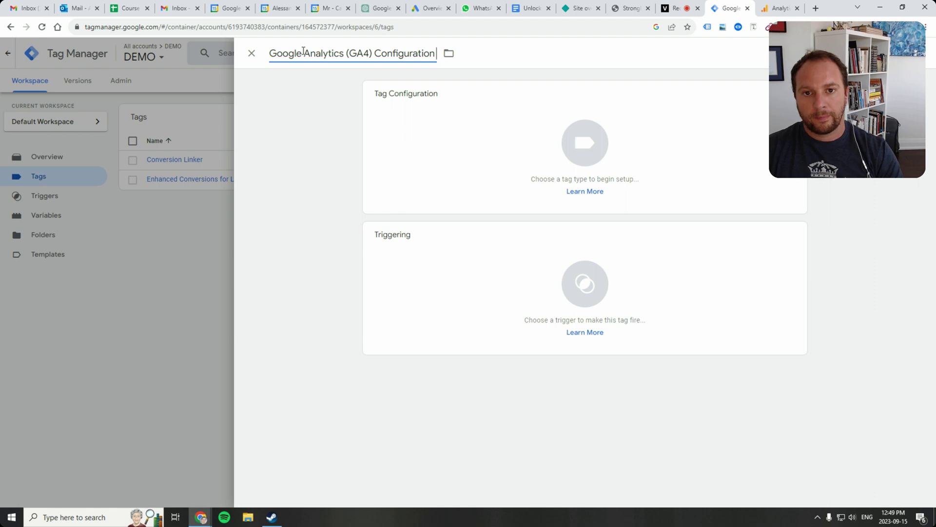
pyautogui.press('End')
pyautogui.write('Tag')
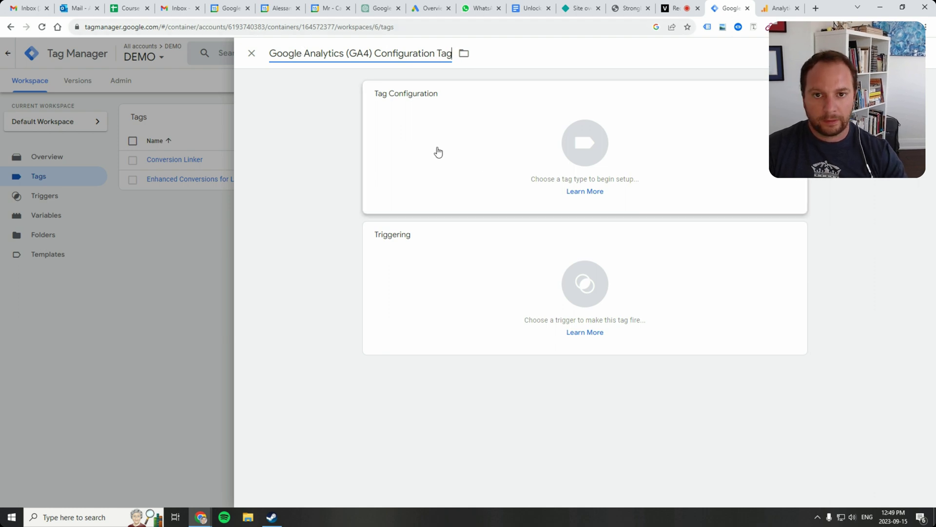
# - Set the tag type to Google Analytics: GA4 Configuration and paste the Demo Stream's copied measurement ID
pyautogui.click(573, 151)
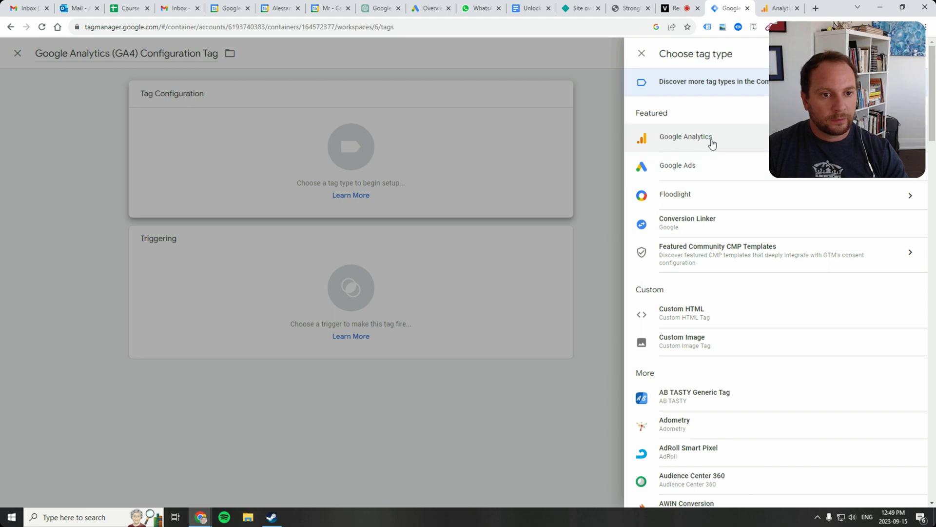
pyautogui.click(712, 142)
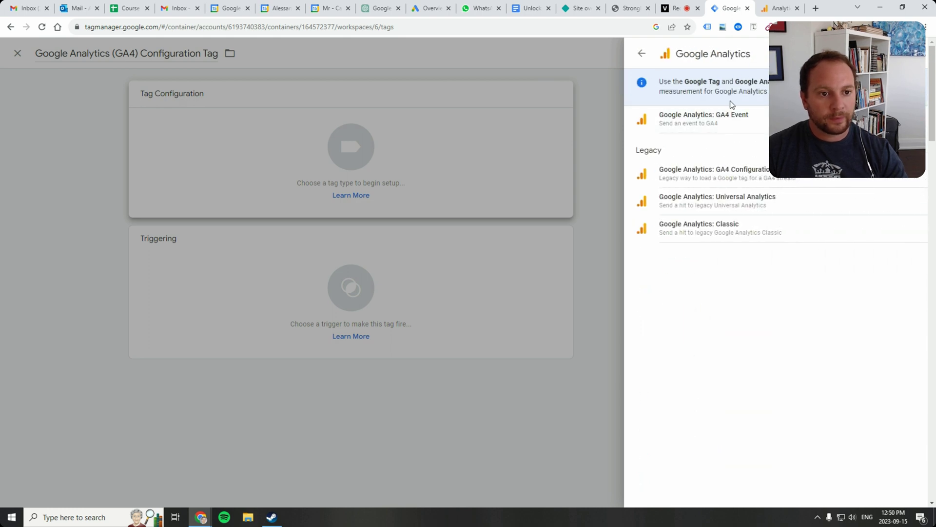
pyautogui.click(723, 171)
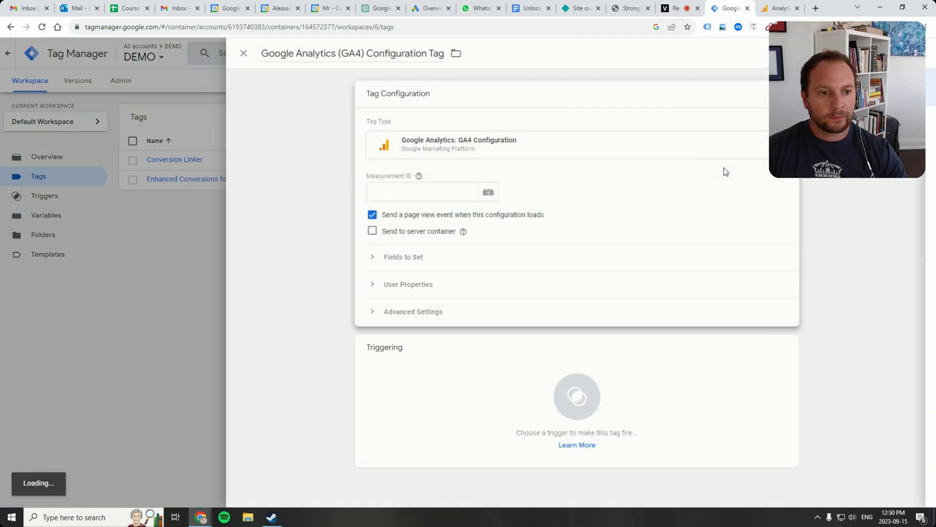
pyautogui.click(448, 196)
pyautogui.hotkey('ctrl', 'v')
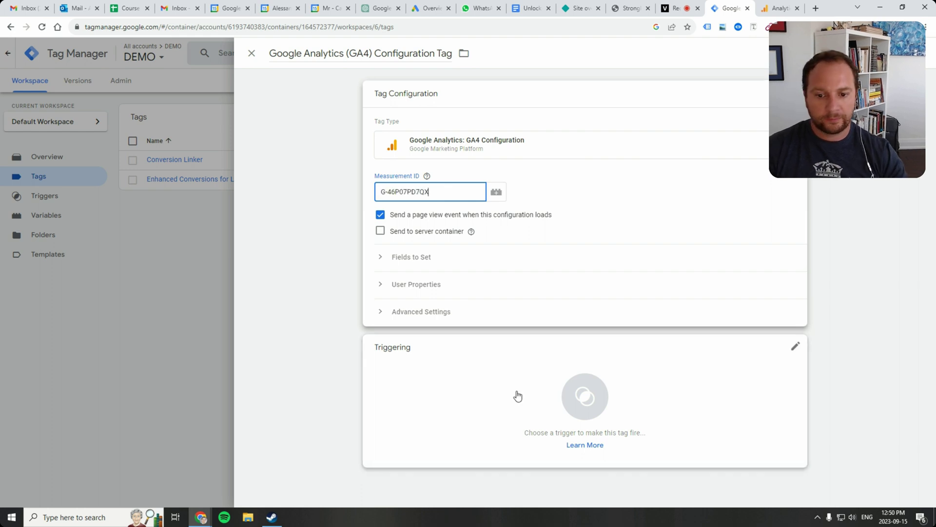
# - Assign the All Pages page view trigger to the GA4 configuration tag and save the tag
pyautogui.click(592, 389)
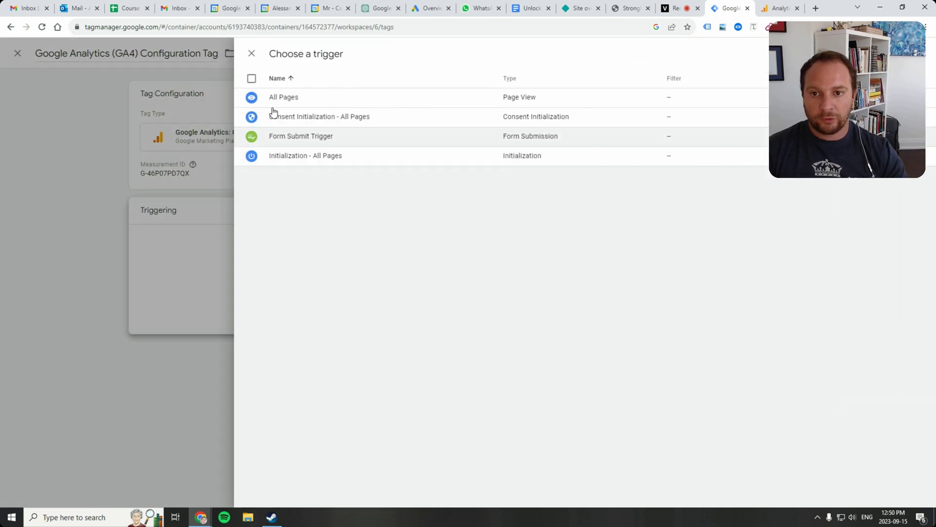
pyautogui.click(302, 100)
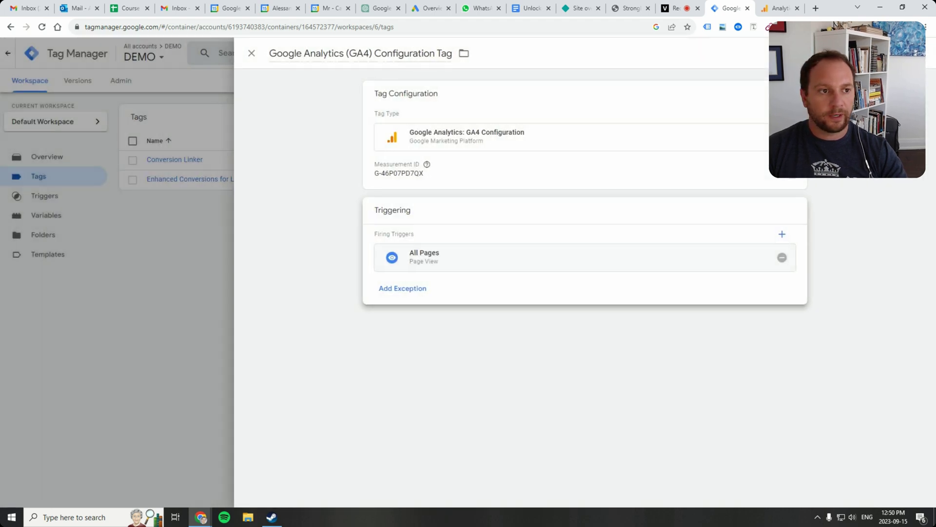
pyautogui.click(908, 53)
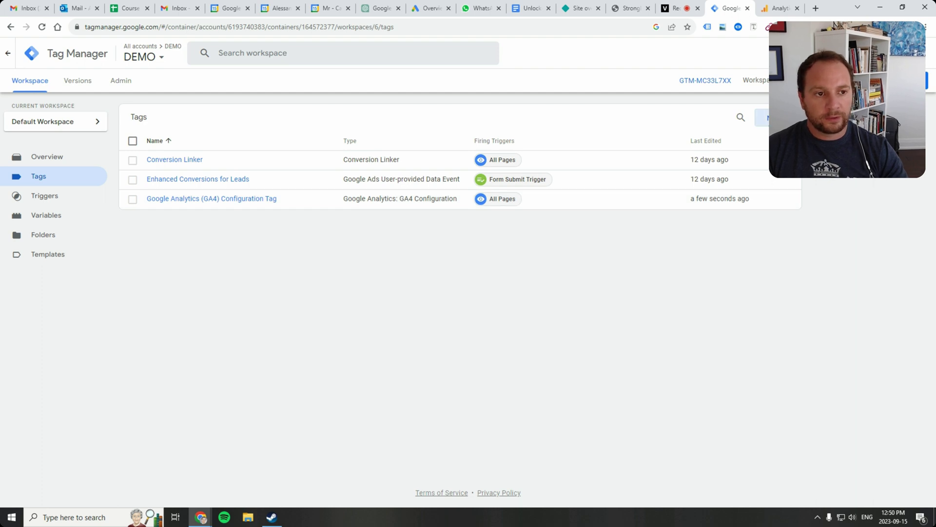
pyautogui.click(763, 118)
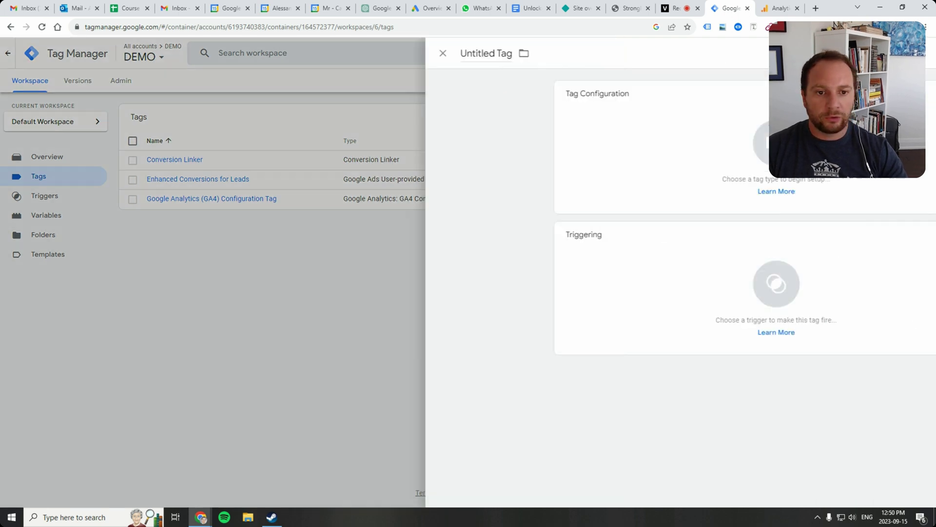
pyautogui.click(525, 136)
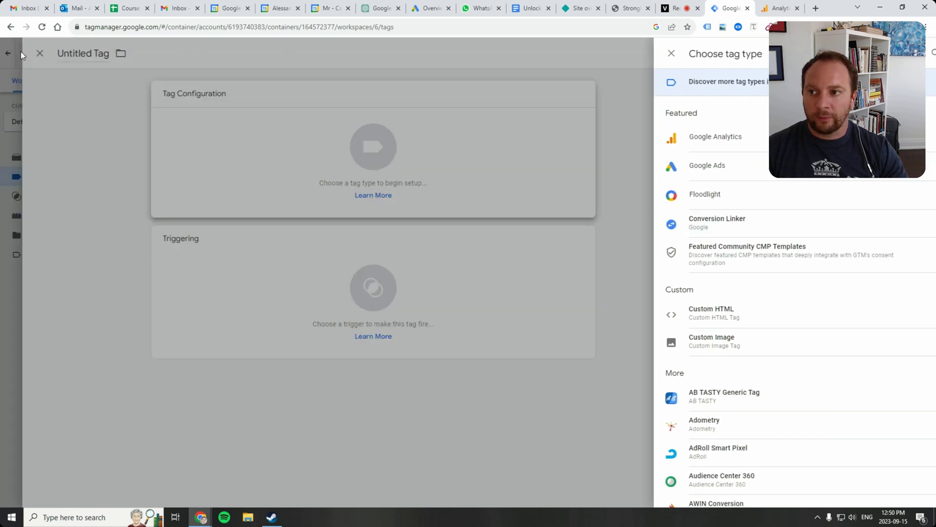
pyautogui.click(21, 51)
pyautogui.click(257, 53)
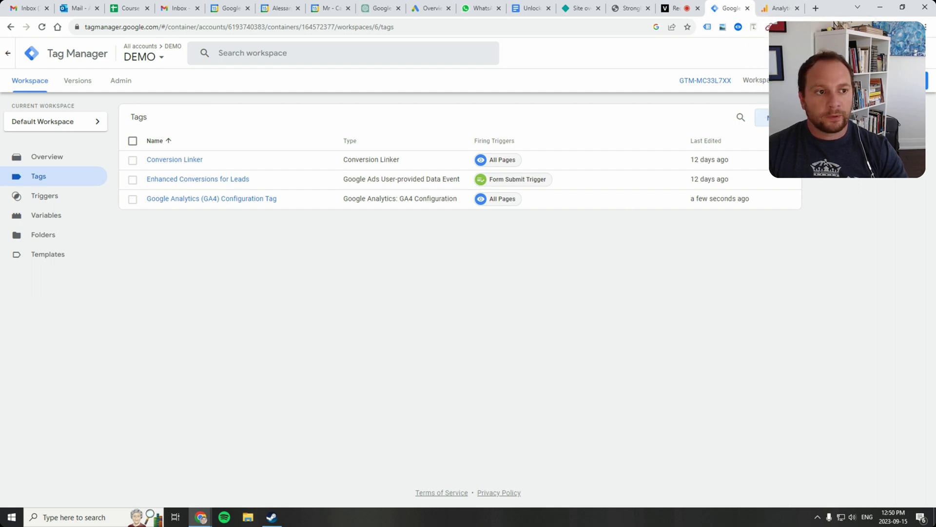
# - Start submitting the workspace changes, with the version description "Added a Google Analytics Config Tag on all pages." and the version name "Google analytics install"
pyautogui.click(909, 81)
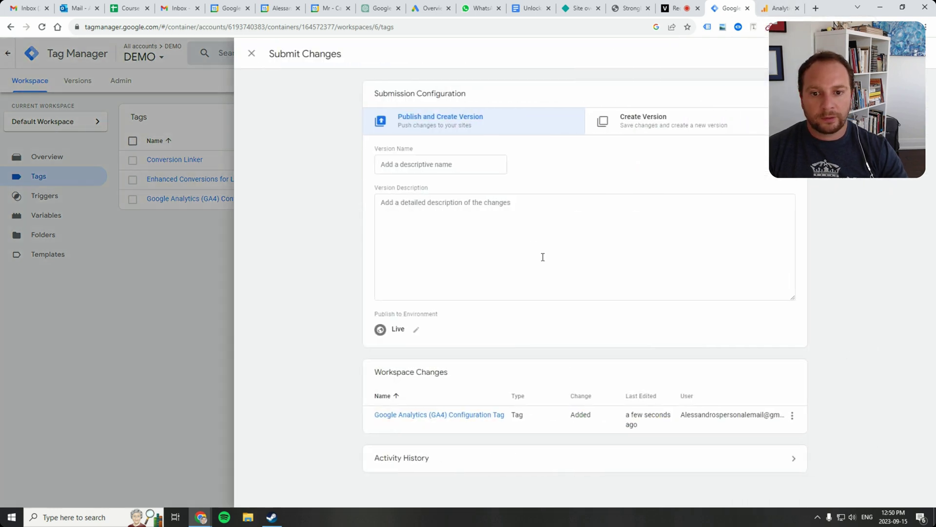
pyautogui.click(518, 227)
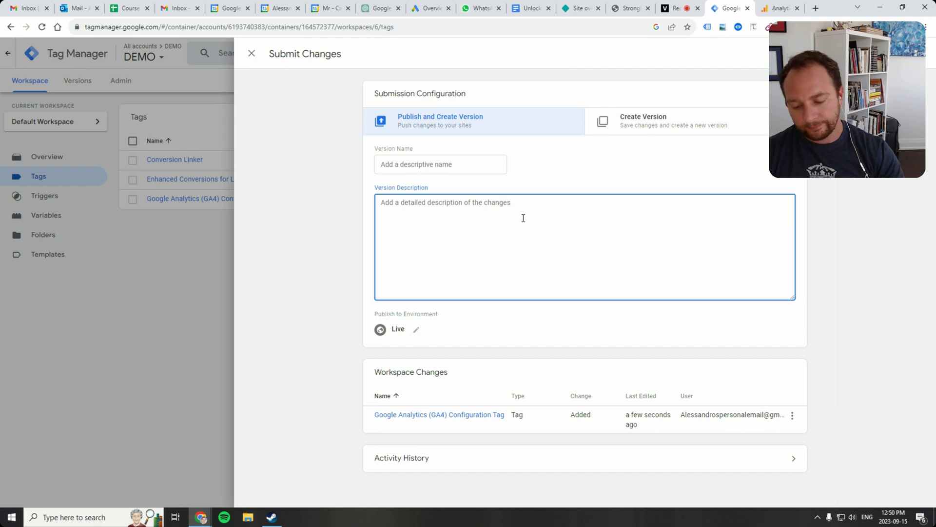
pyautogui.write('A')
pyautogui.press('BackSpace')
pyautogui.write('Added a Google Analytics Tag')
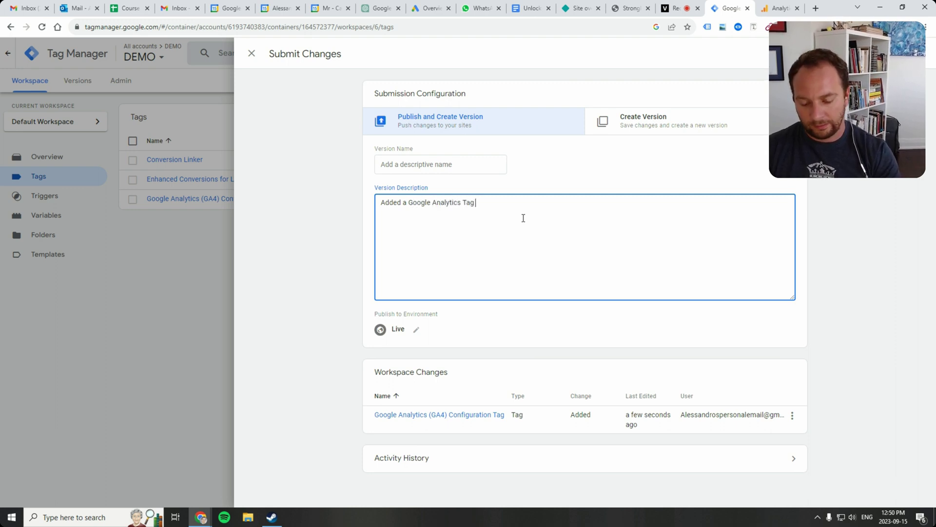
pyautogui.write('config')
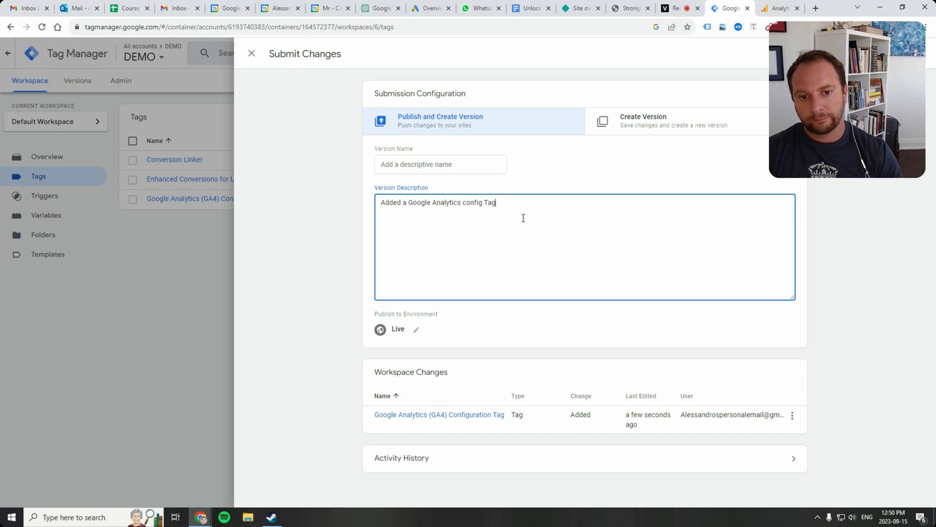
pyautogui.press('BackSpace')
pyautogui.write('C')
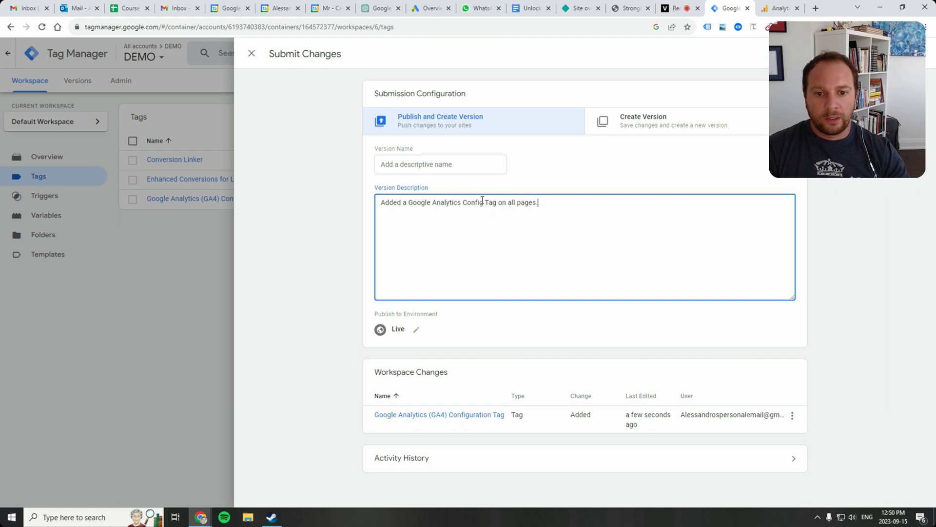
pyautogui.tripleClick(447, 202)
pyautogui.click(471, 203)
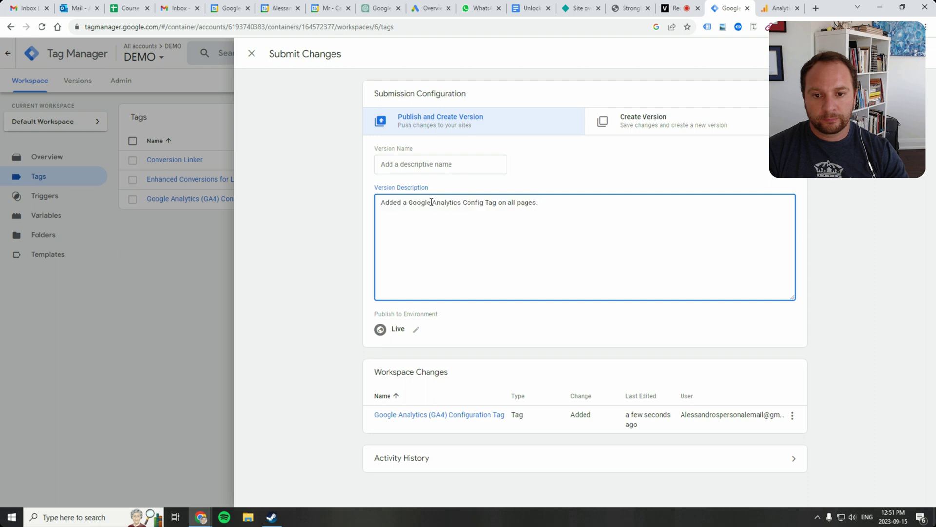
pyautogui.click(418, 165)
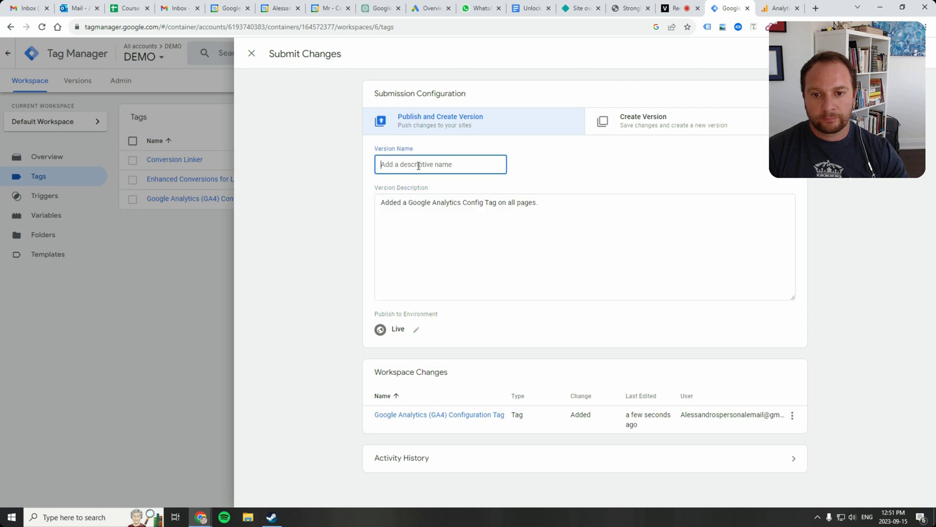
pyautogui.write('Google analytics install')
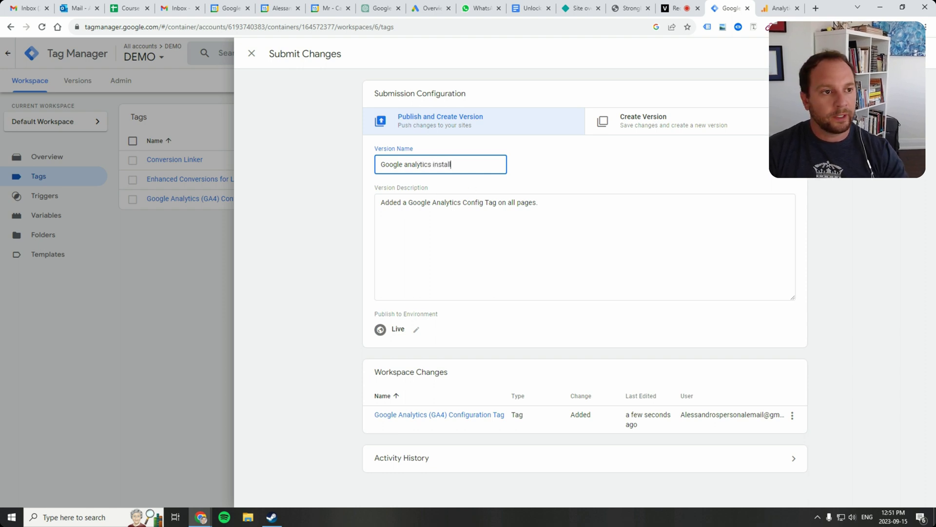
# - Publish the "Google analytics install" version of the DEMO container to the Live environment and return to the workspace
pyautogui.click(901, 54)
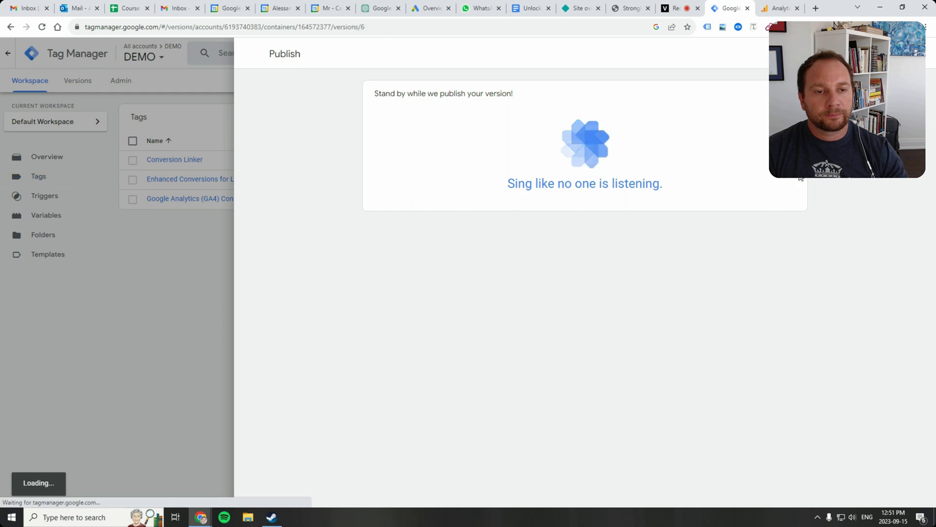
pyautogui.click(250, 54)
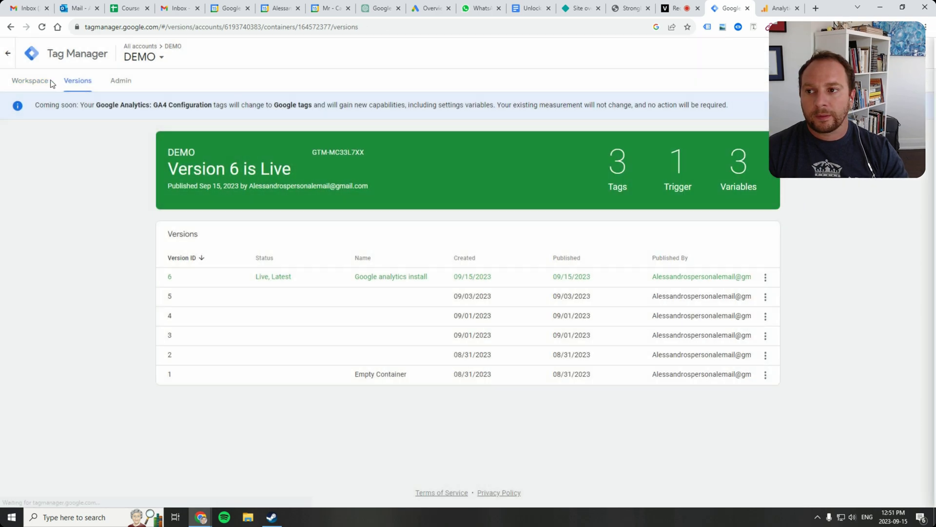
pyautogui.click(30, 80)
# - Switch to the demo website, reload it and inspect the detected tags with Tag Assistant Legacy
pyautogui.click(629, 8)
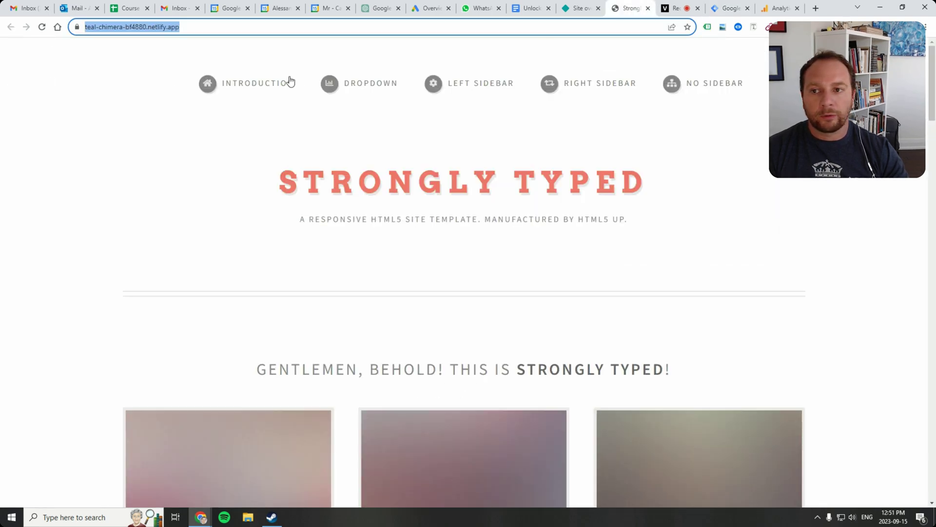
pyautogui.click(42, 27)
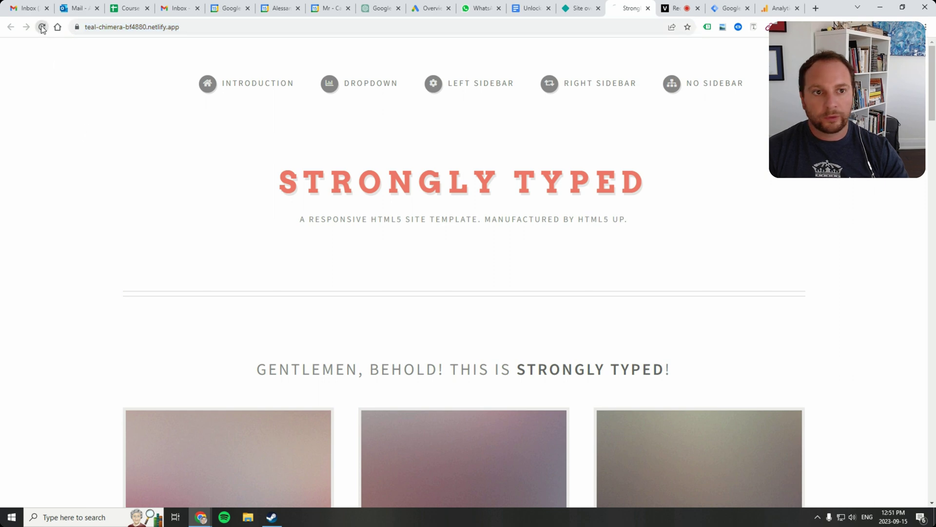
pyautogui.click(707, 27)
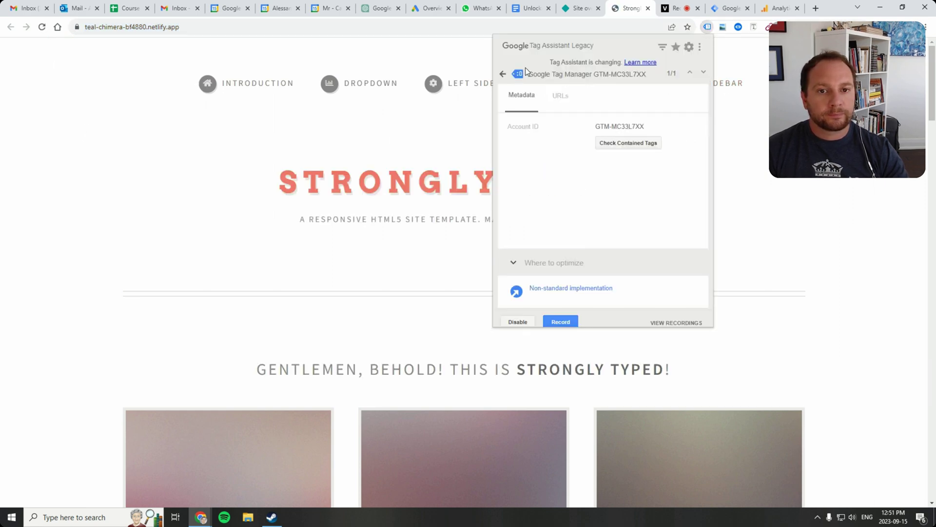
pyautogui.click(503, 73)
pyautogui.press('Escape')
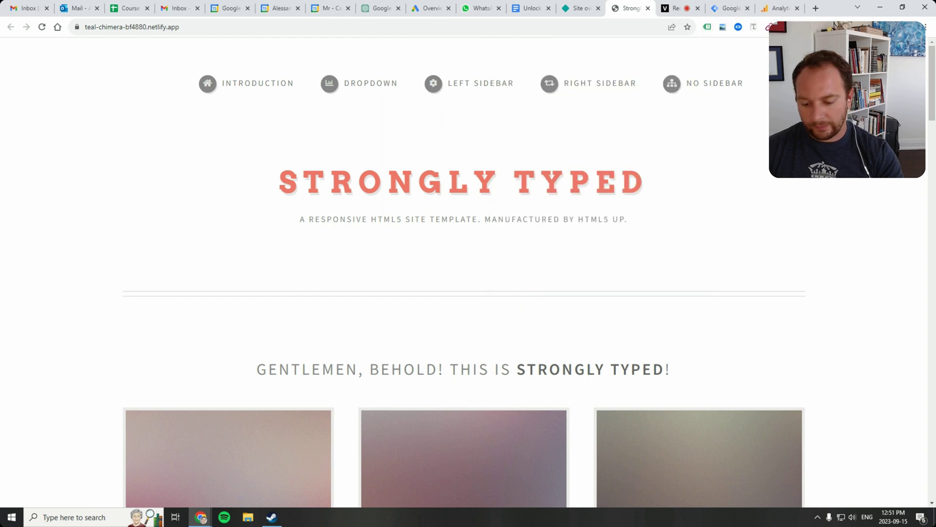
# - Reload the demo website once more and view the list of tags that Tag Assistant Legacy finds on it
pyautogui.press('F5')
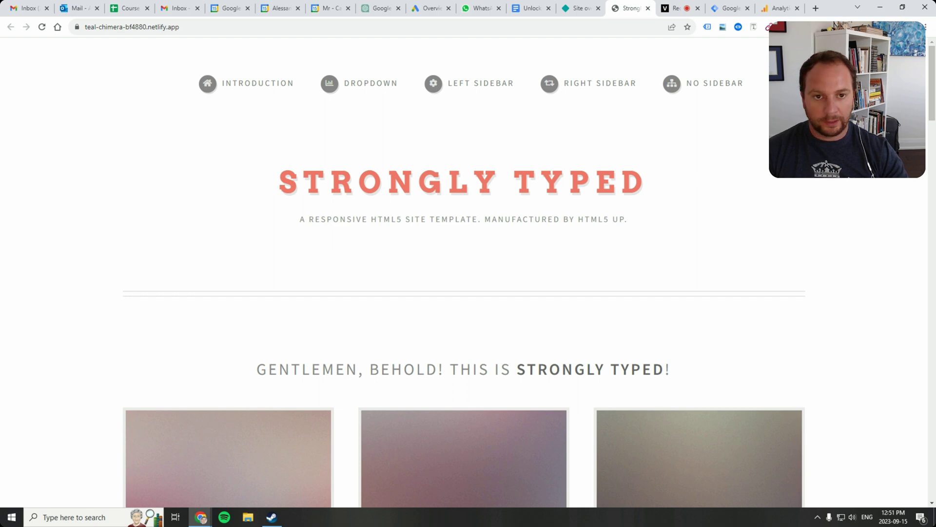
pyautogui.click(708, 29)
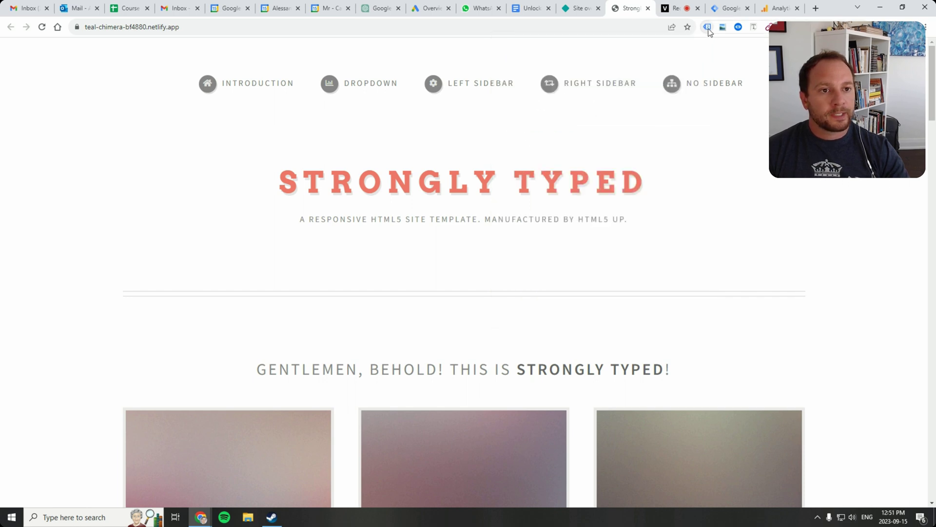
pyautogui.rightClick(708, 28)
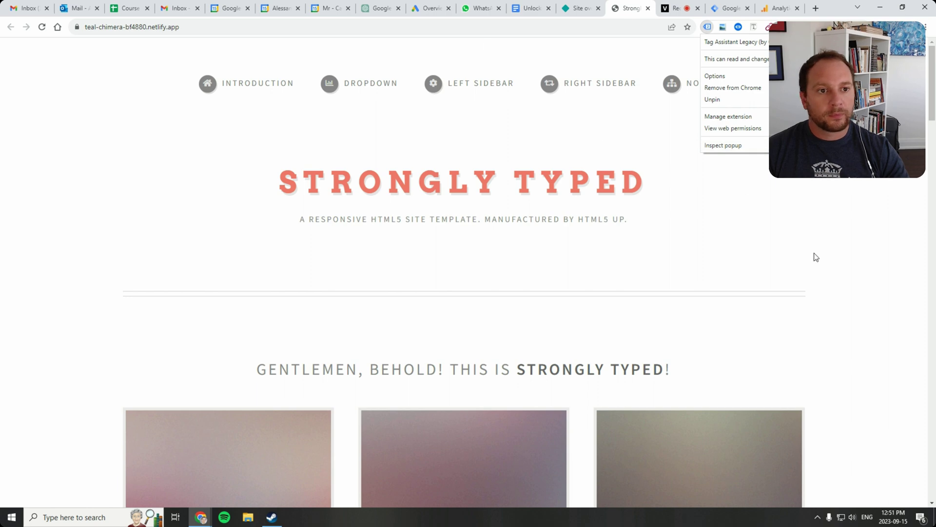
pyautogui.click(695, 48)
pyautogui.click(710, 30)
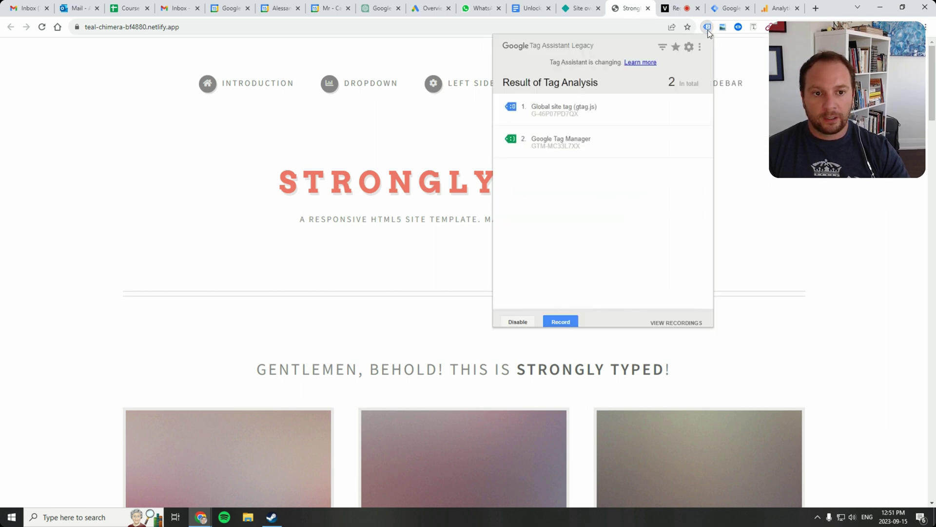
# - Open the Google Tag Manager tag's details in Tag Assistant Legacy and copy its container ID
pyautogui.click(588, 145)
pyautogui.tripleClick(662, 131)
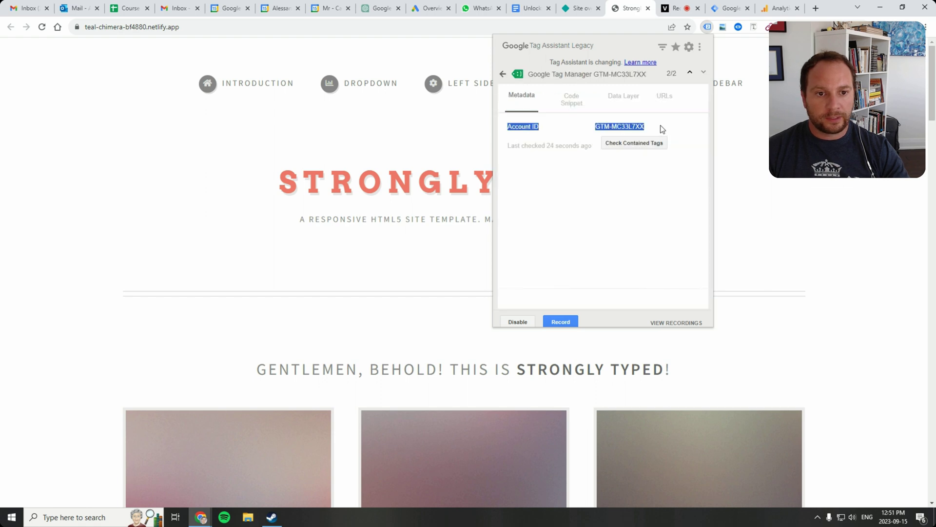
pyautogui.click(660, 128)
pyautogui.moveTo(662, 129); pyautogui.dragTo(595, 126)
pyautogui.hotkey('ctrl', 'c')
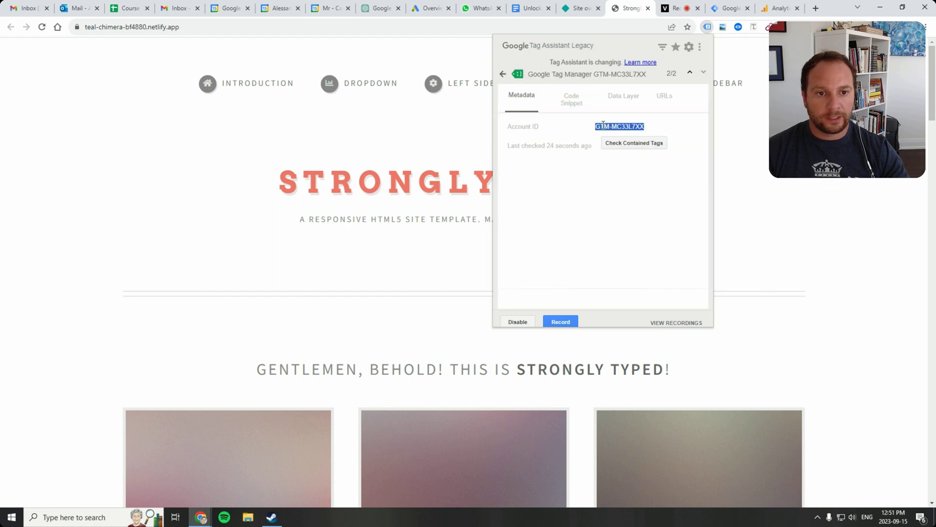
pyautogui.rightClick(603, 127)
pyautogui.click(616, 131)
# - Inspect the page's network activity, filter the requests by the copied Tag Manager container ID and reload the page
pyautogui.rightClick(763, 167)
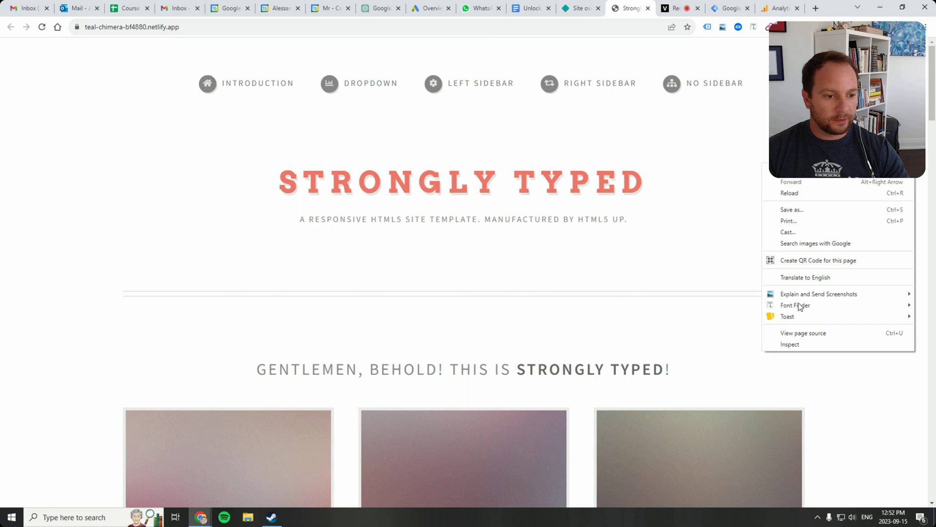
pyautogui.click(808, 349)
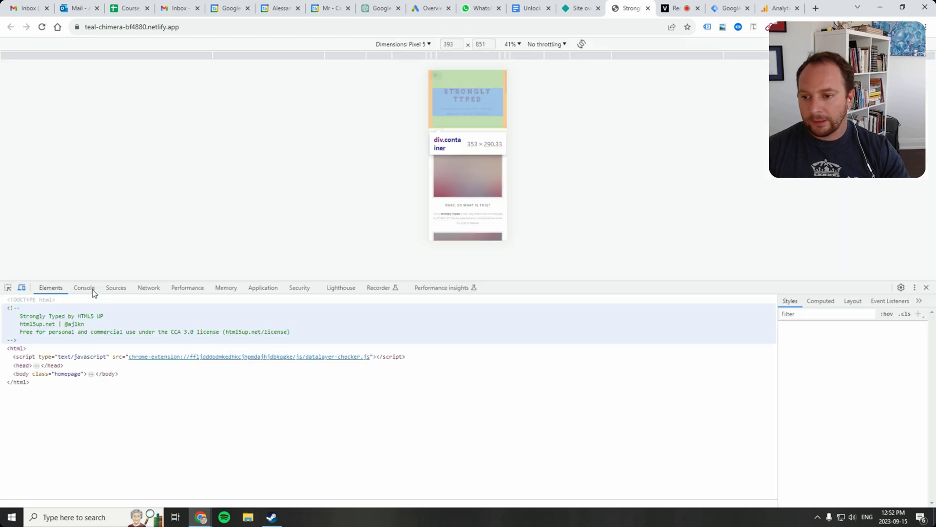
pyautogui.click(147, 288)
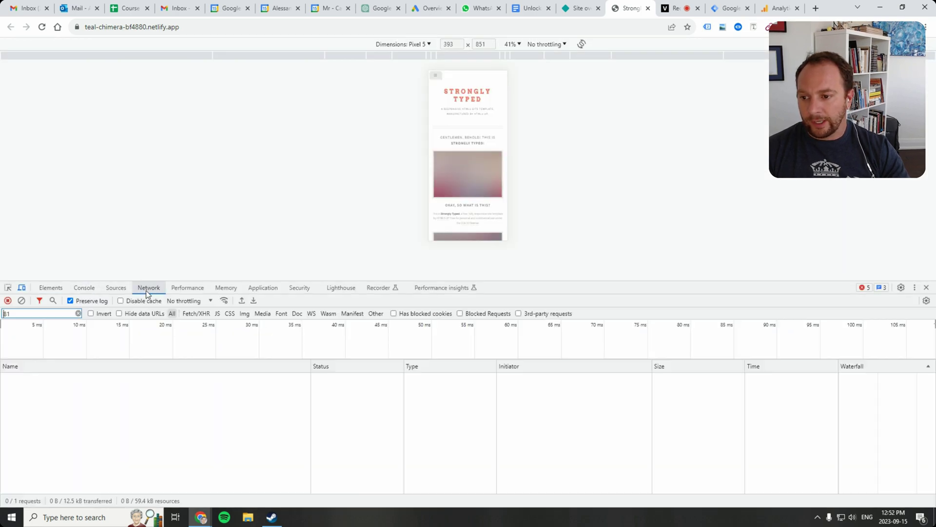
pyautogui.click(40, 316)
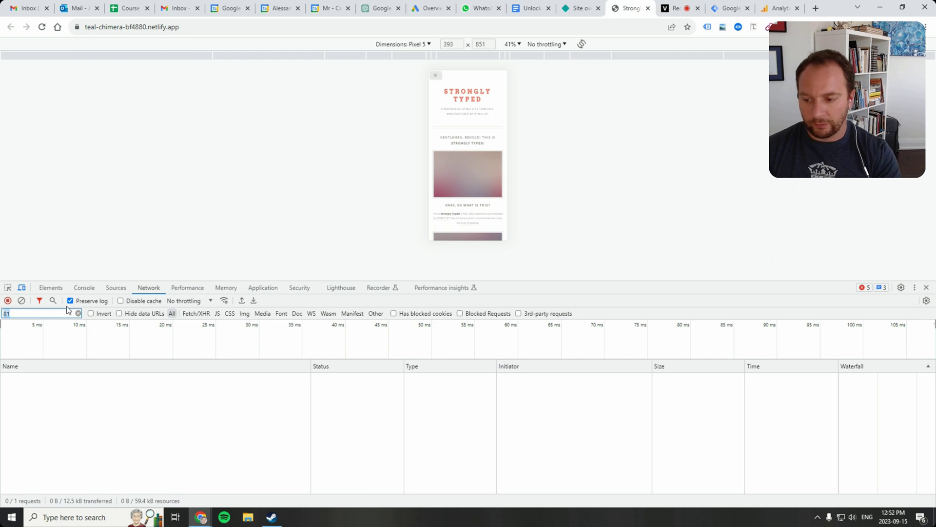
pyautogui.hotkey('ctrl', 'v')
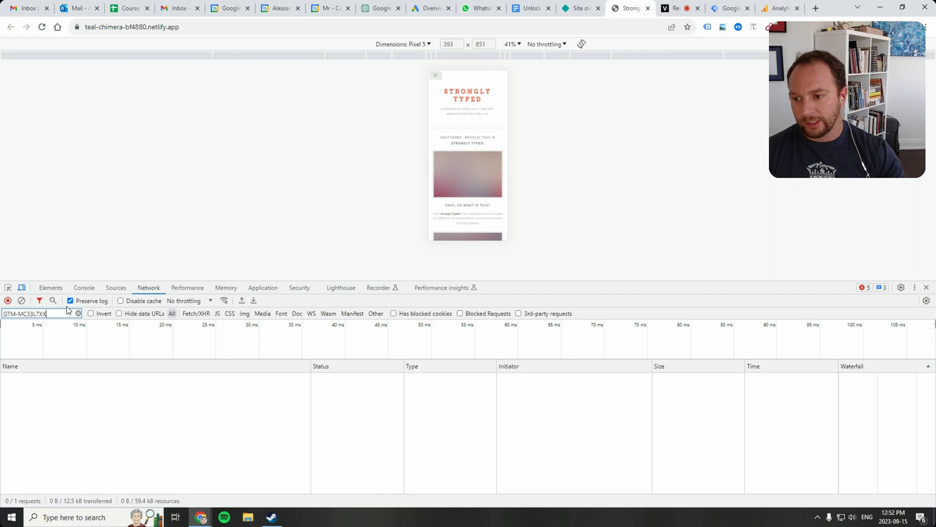
pyautogui.click(42, 30)
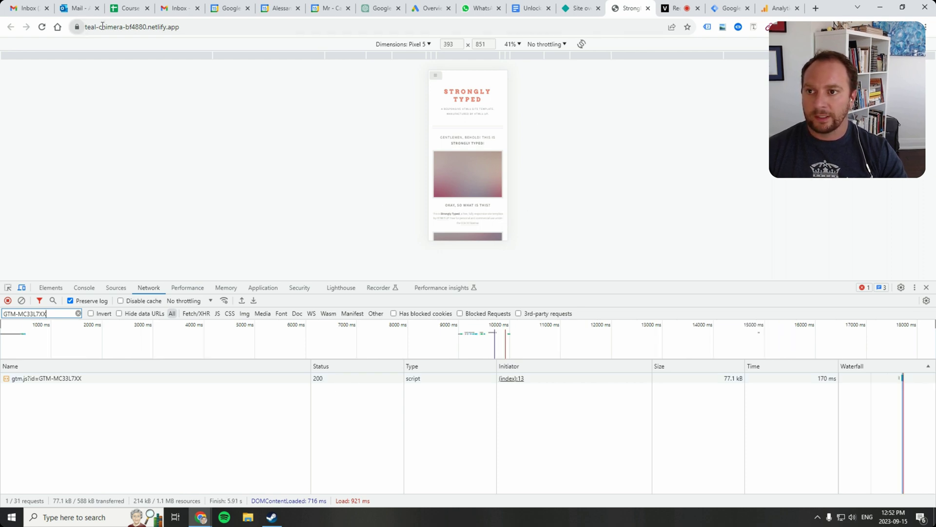
# - Examine the request URL and status in the headers of the gtm.js request
pyautogui.click(78, 380)
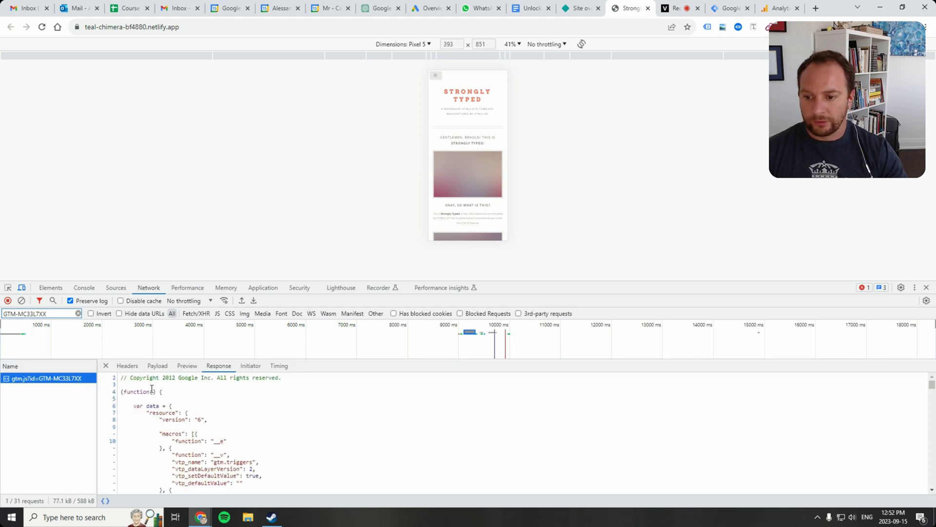
pyautogui.click(128, 369)
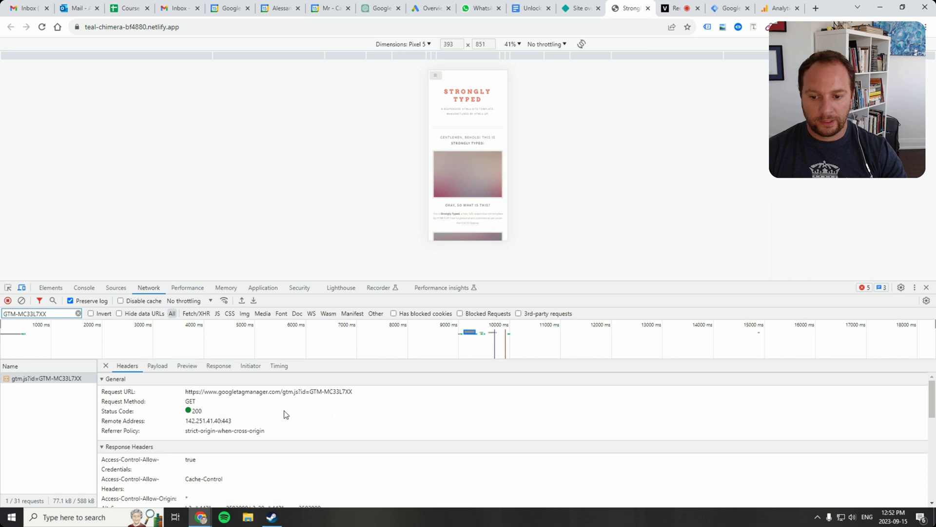
pyautogui.click(711, 27)
# - Set the emulated device dimensions to Responsive and turn off device emulation for the demo website
pyautogui.click(418, 45)
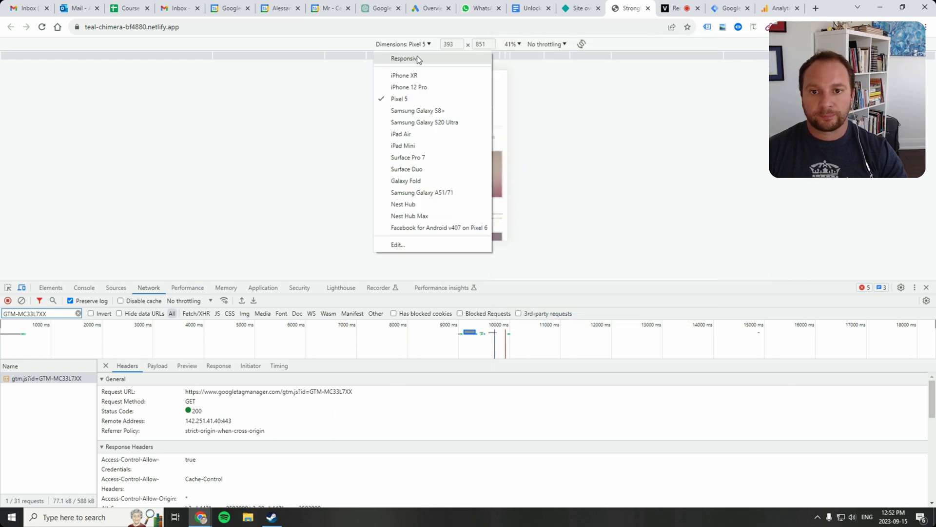
pyautogui.click(417, 58)
pyautogui.click(420, 46)
pyautogui.click(272, 196)
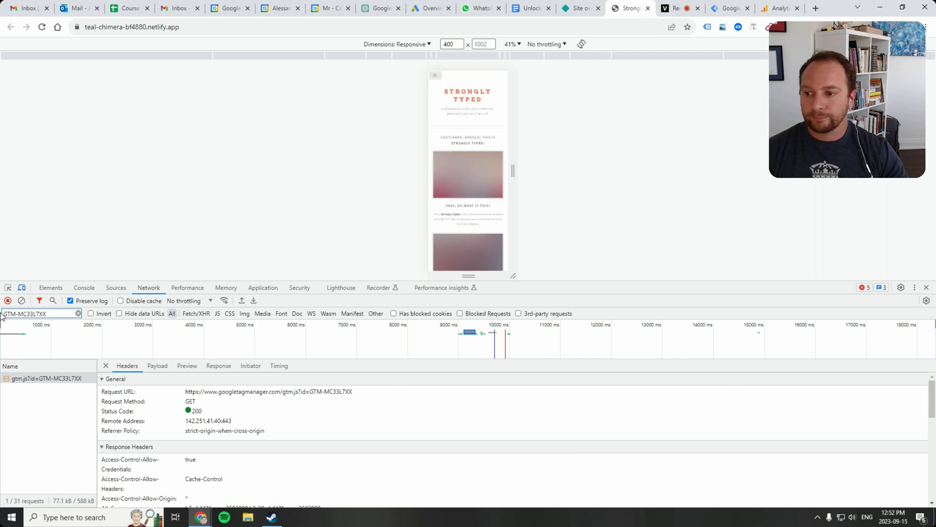
pyautogui.click(22, 288)
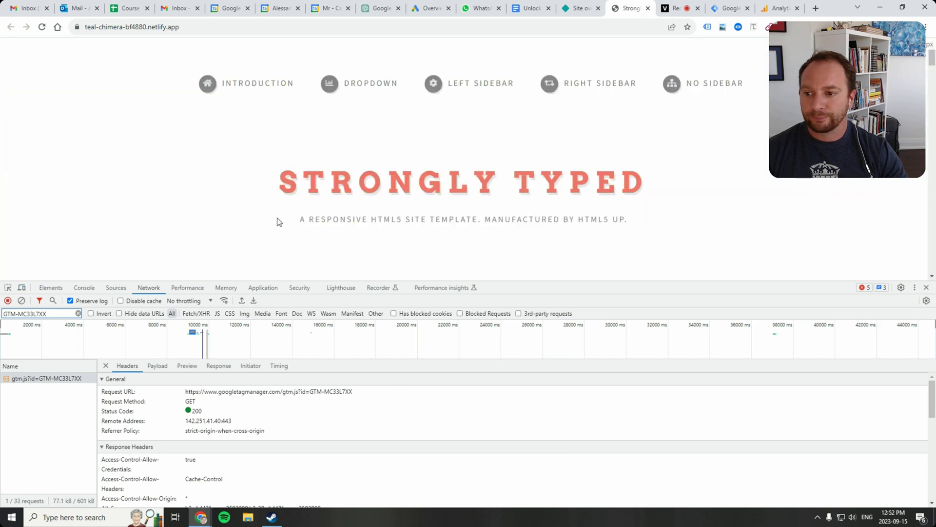
# - Open the Global site tag (gtag.js) details in Tag Assistant Legacy and copy its measurement ID
pyautogui.click(708, 27)
pyautogui.click(503, 76)
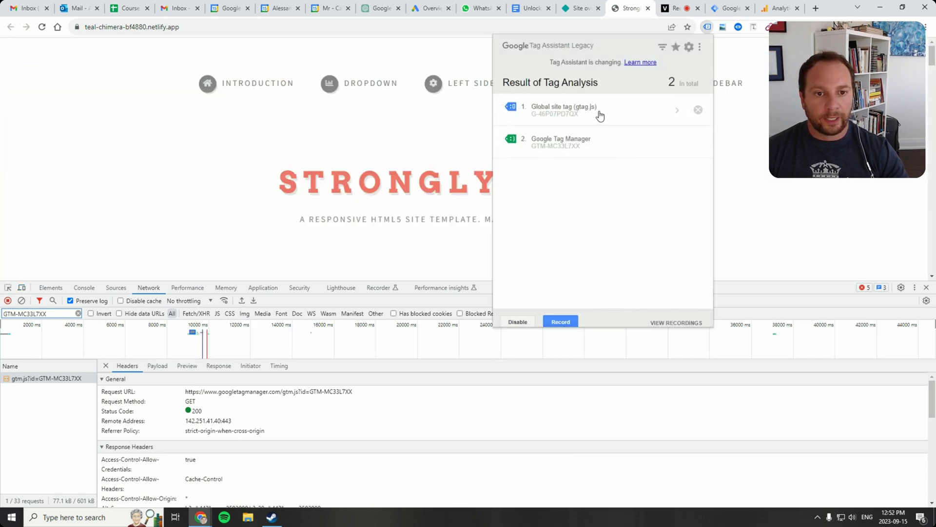
pyautogui.click(599, 116)
pyautogui.moveTo(654, 130); pyautogui.dragTo(594, 129)
pyautogui.rightClick(611, 125)
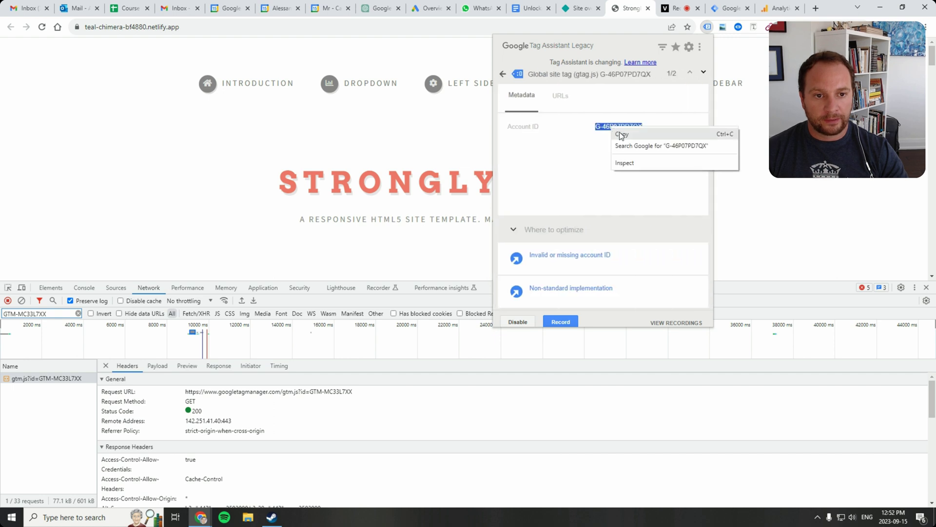
pyautogui.click(622, 138)
pyautogui.click(738, 74)
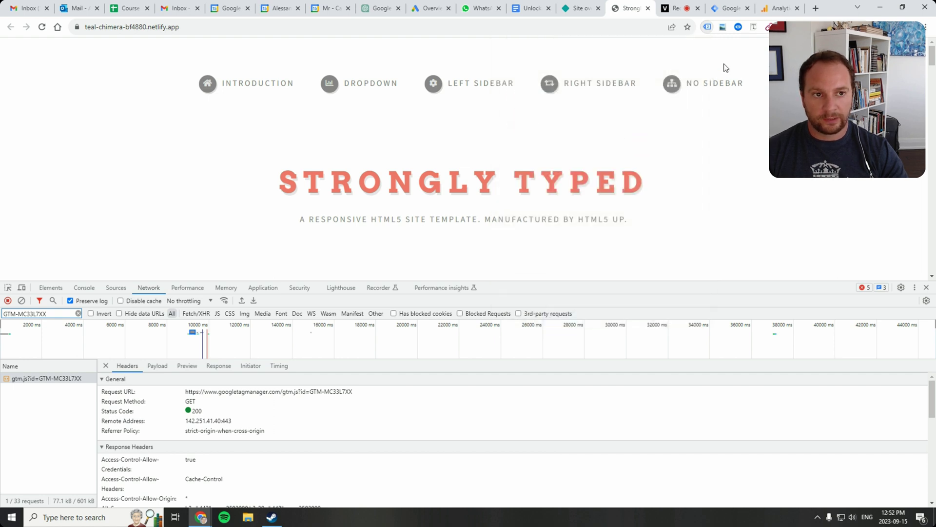
# - Filter the network requests by the copied measurement ID, examine the gtag script request's headers and close the developer tools
pyautogui.click(78, 313)
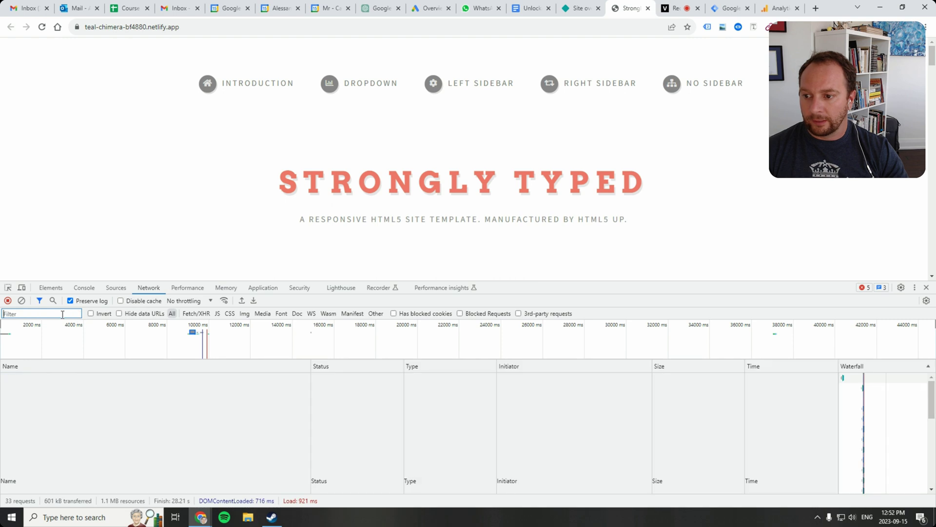
pyautogui.hotkey('ctrl', 'v')
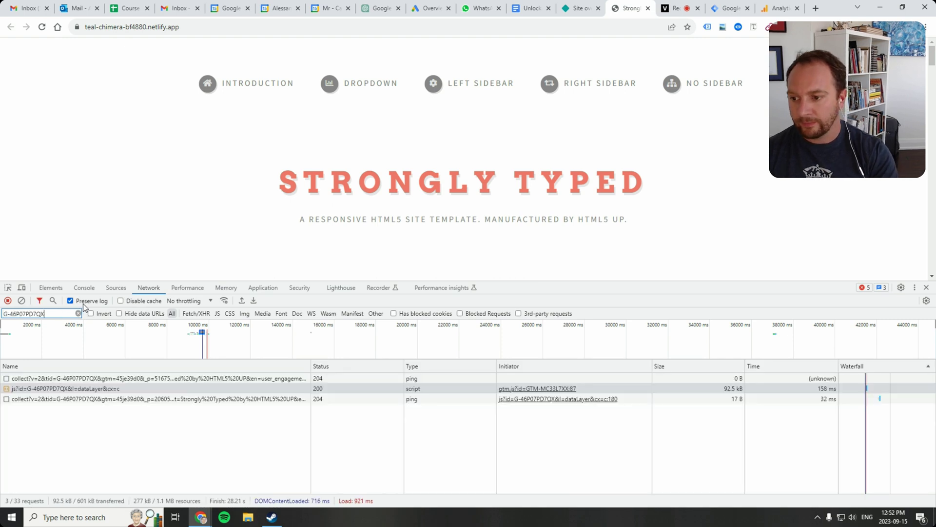
pyautogui.click(291, 448)
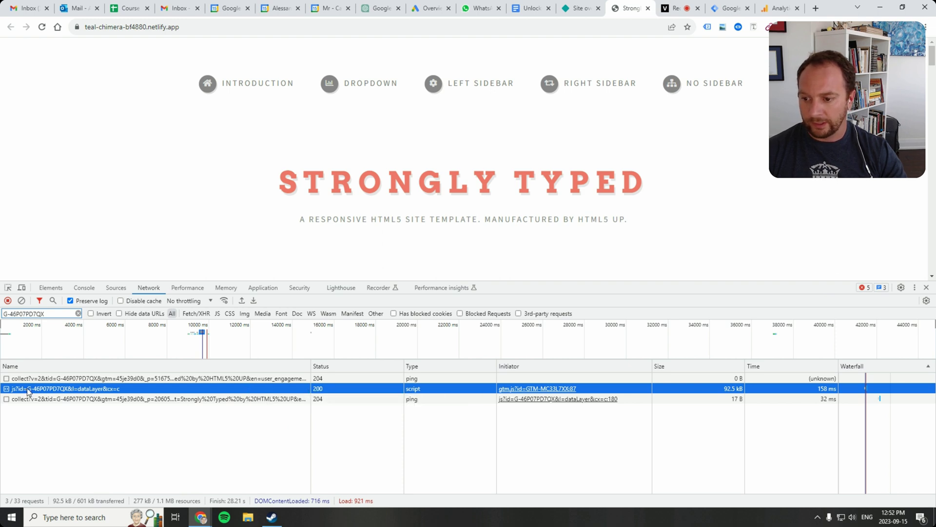
pyautogui.click(287, 391)
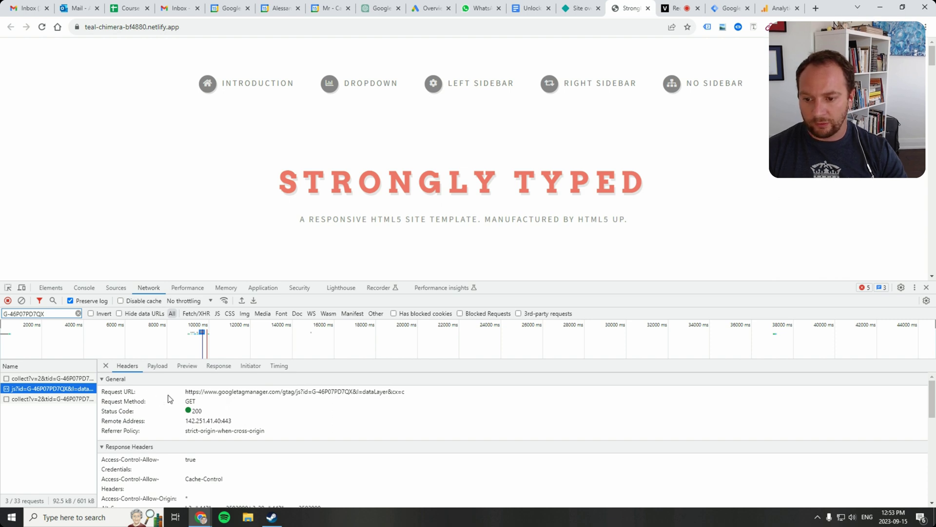
pyautogui.click(926, 287)
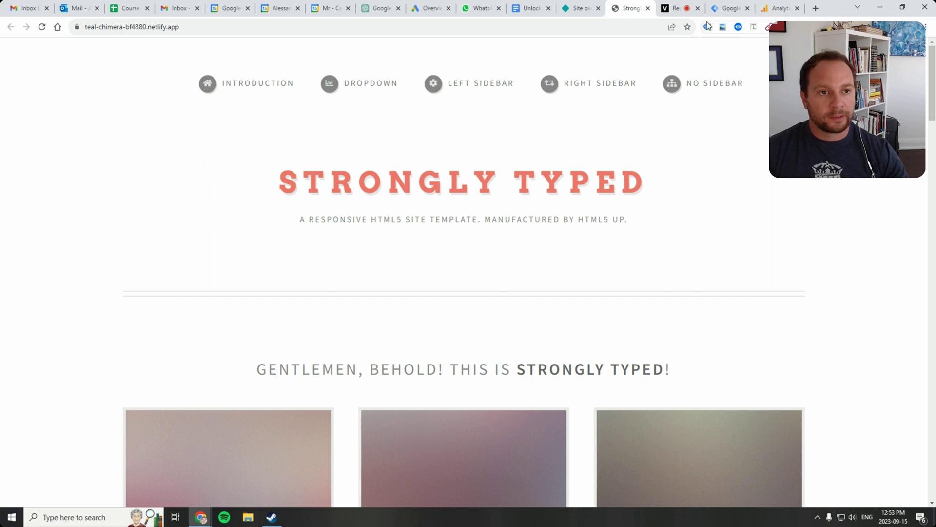
# - Switch to Google Analytics, close the Demo Stream details, finish the account setup and continue to the property's home page
pyautogui.click(766, 8)
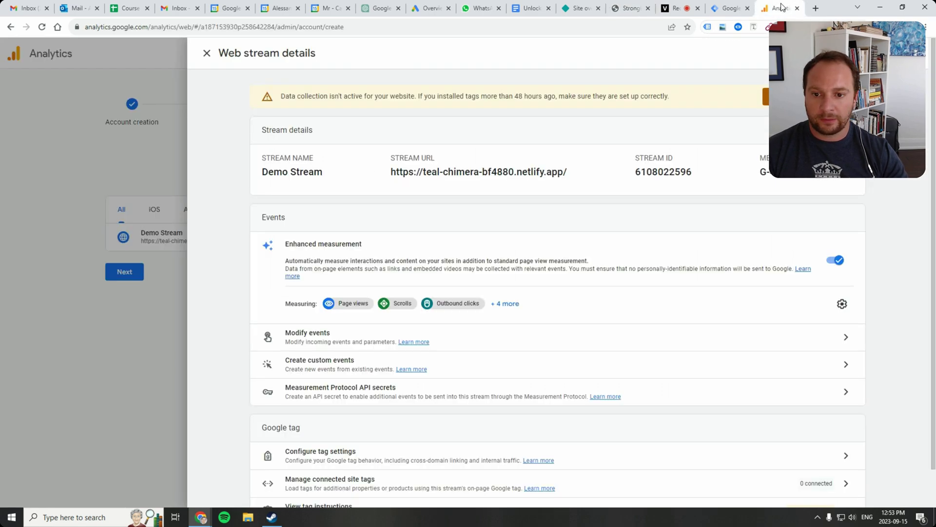
pyautogui.click(206, 52)
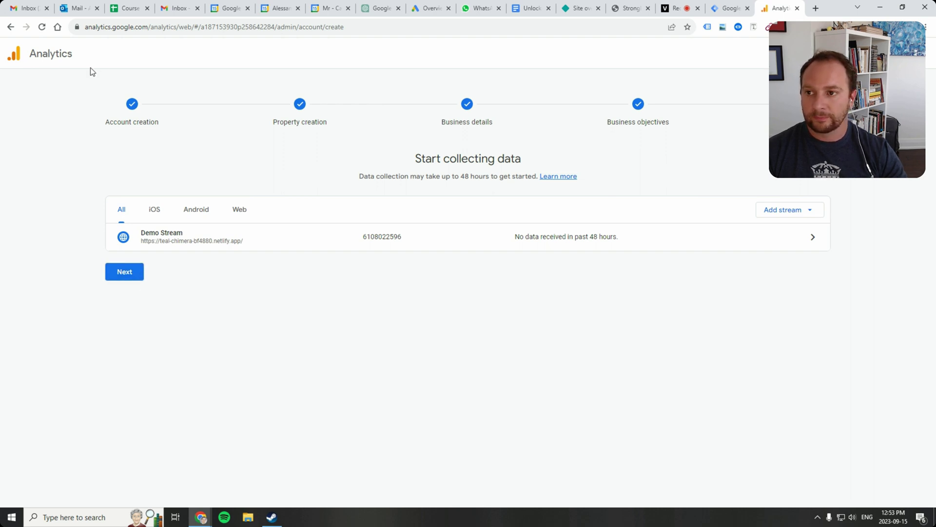
pyautogui.click(132, 273)
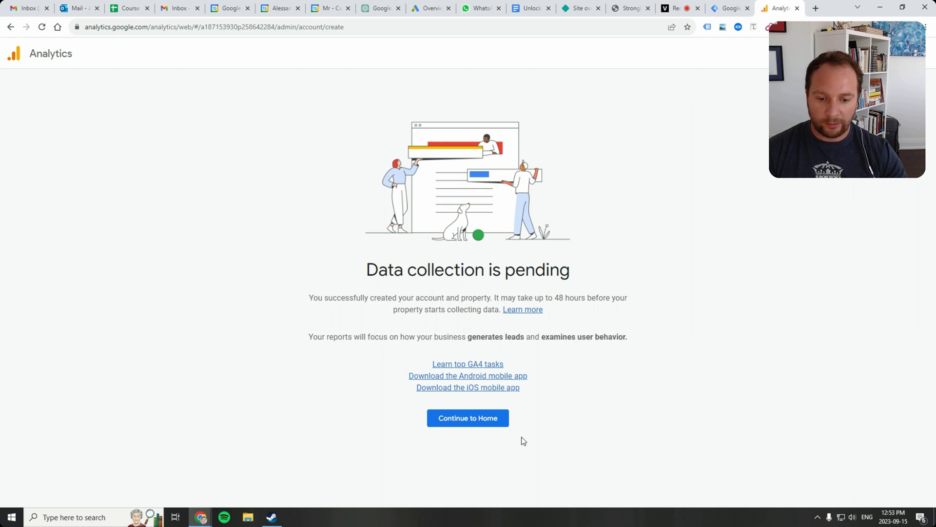
pyautogui.click(471, 419)
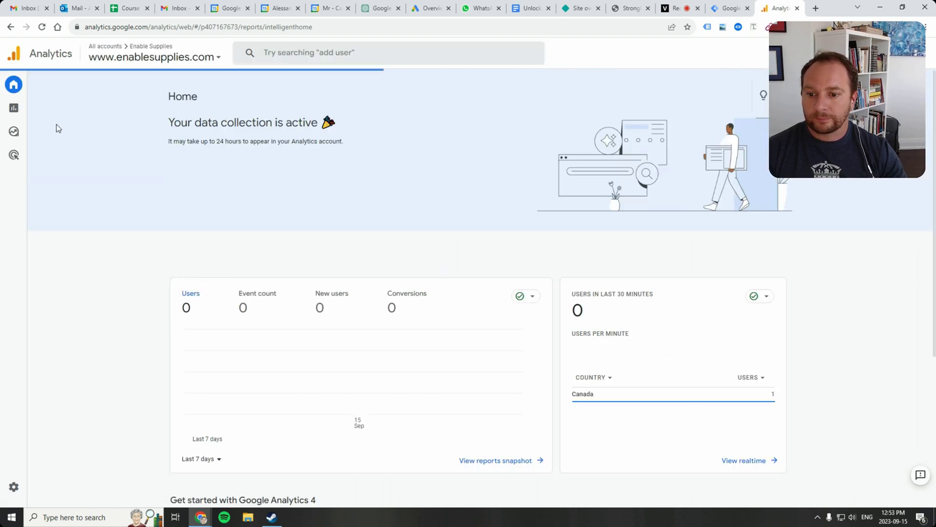
# - Open the Realtime overview from the property's home page and examine its users, page views and events
pyautogui.scroll(-3, 649, 367)
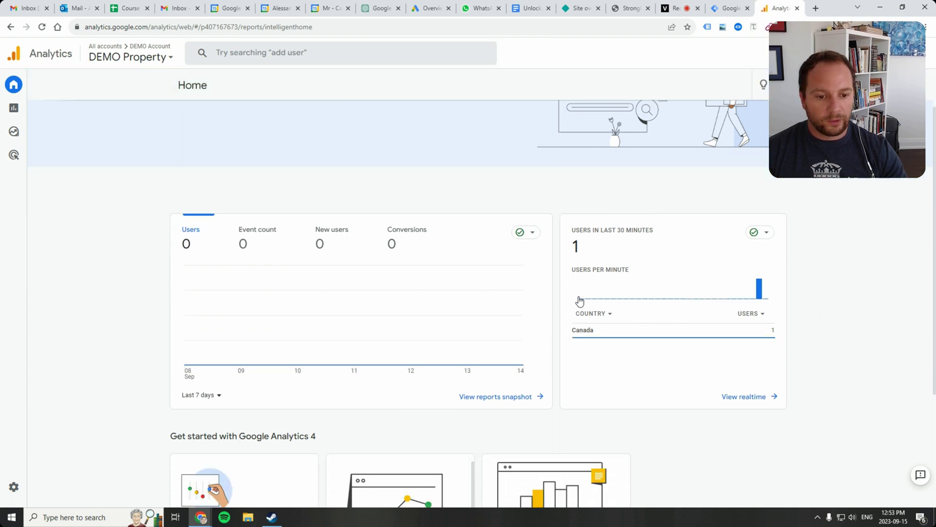
pyautogui.click(745, 318)
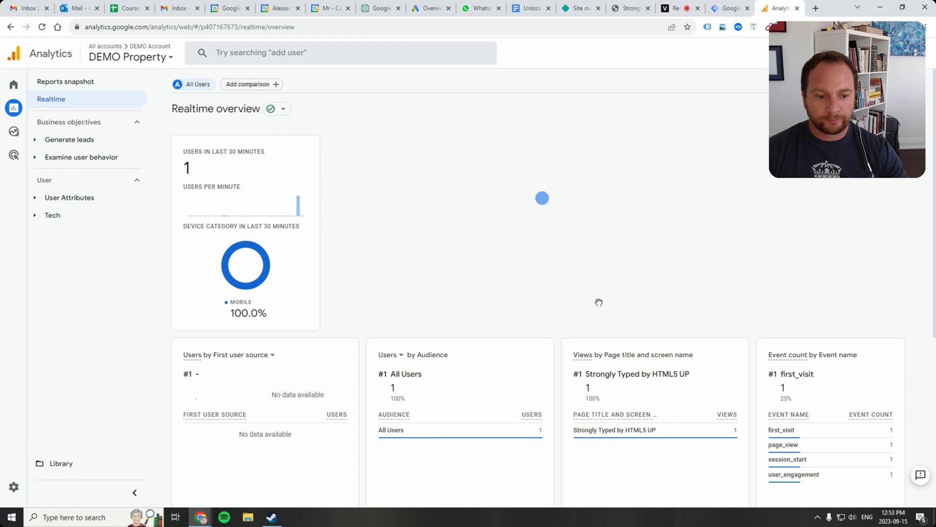
pyautogui.scroll(-1, 598, 303)
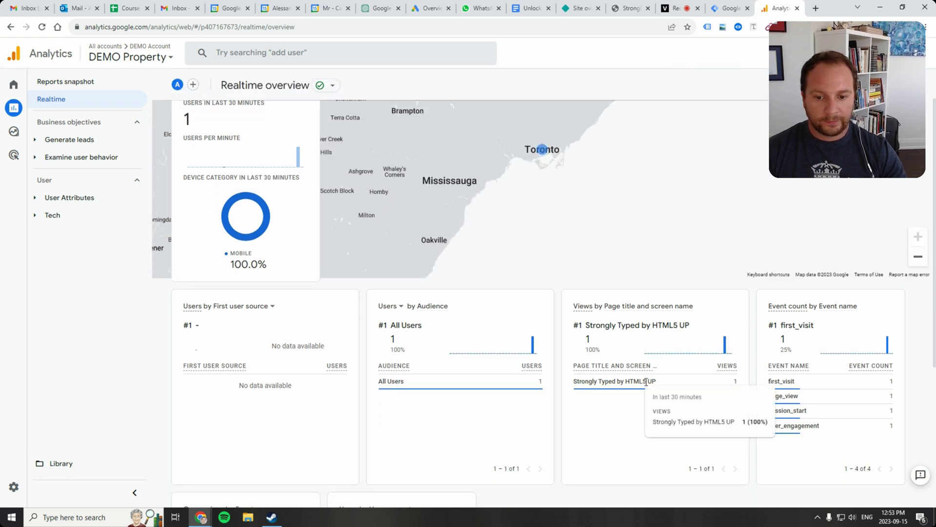
pyautogui.scroll(1, 525, 205)
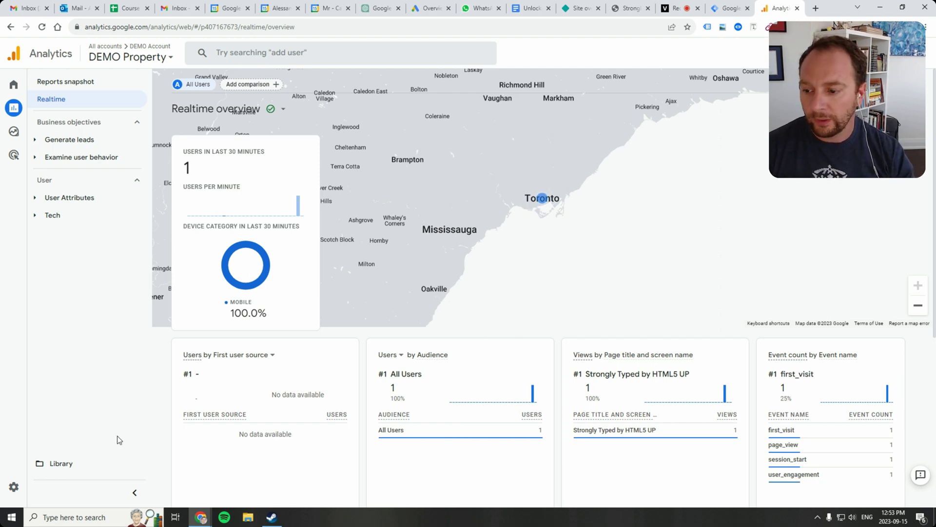
# - Activate Google signals data collection for DEMO Property in the Data Collection settings
pyautogui.click(17, 490)
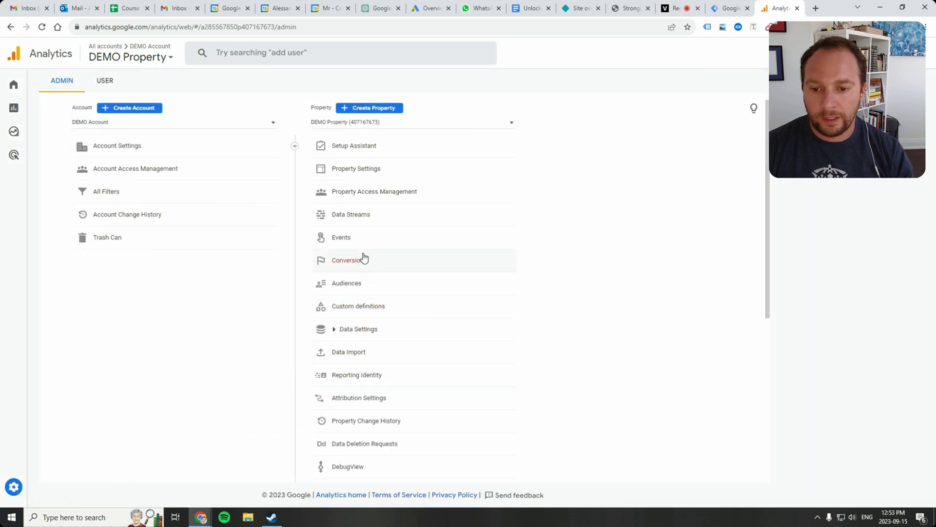
pyautogui.click(348, 334)
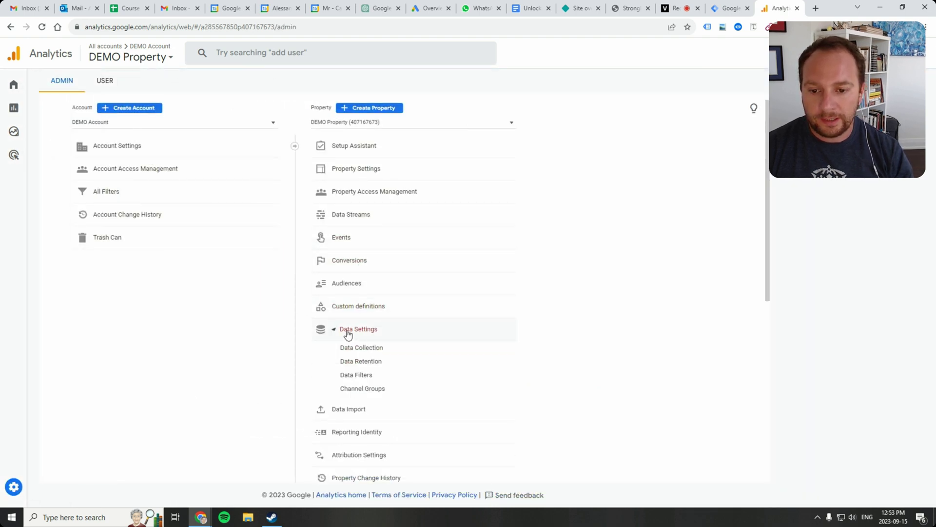
pyautogui.click(357, 349)
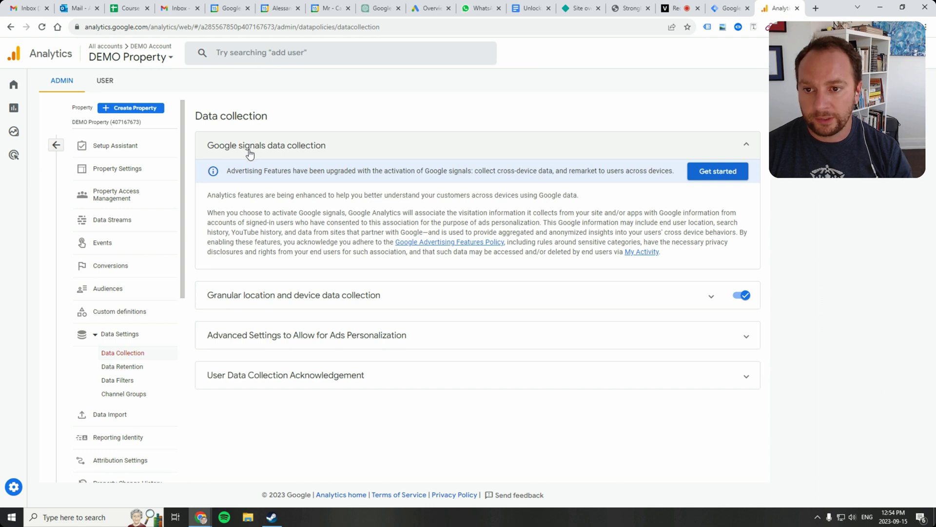
pyautogui.click(736, 177)
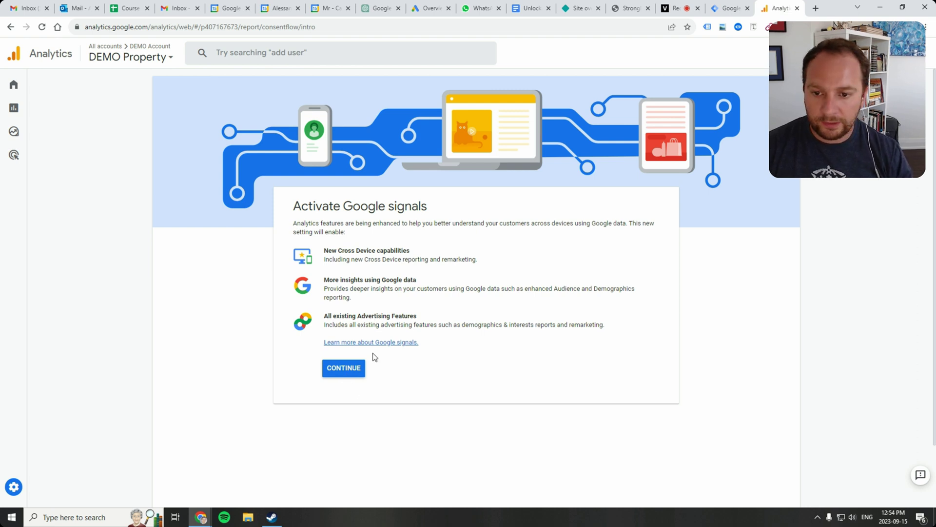
pyautogui.click(350, 368)
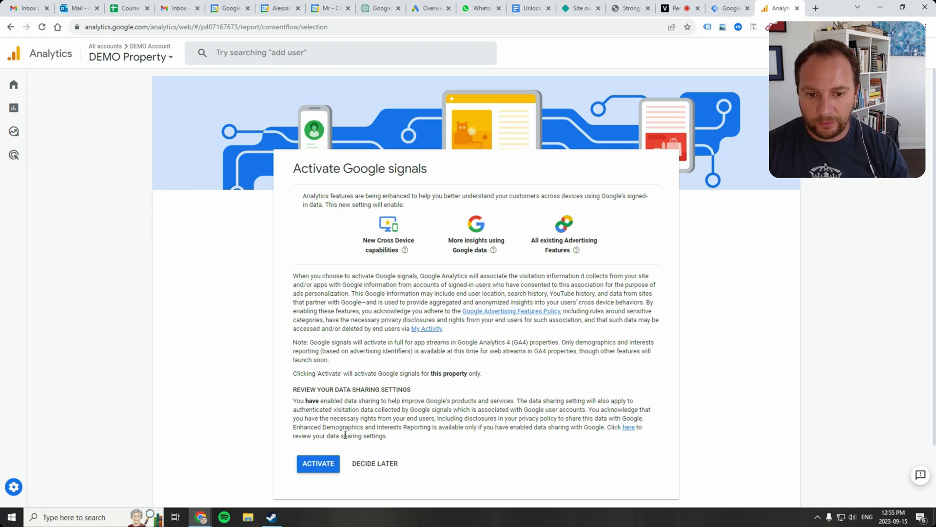
pyautogui.click(319, 463)
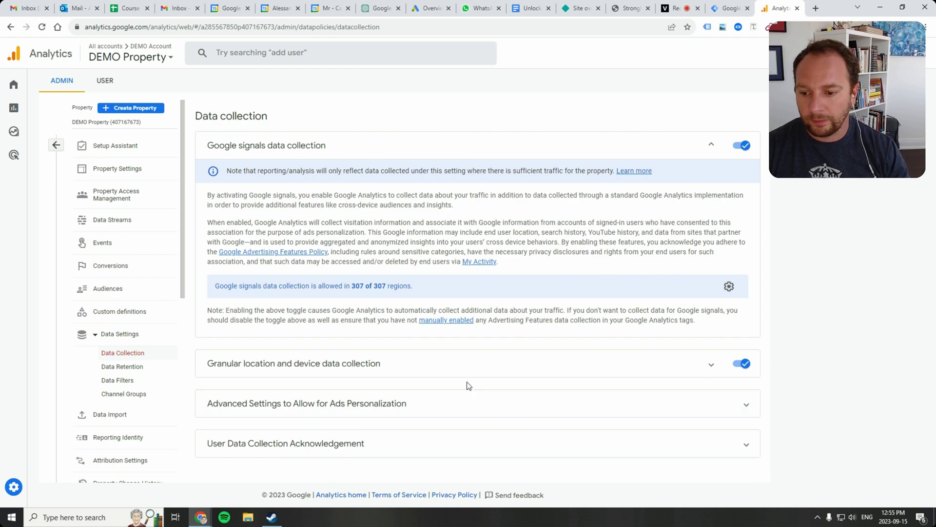
# - Review the advanced settings for ads personalization and acknowledge the user data collection terms
pyautogui.click(308, 402)
pyautogui.scroll(-3, 293, 351)
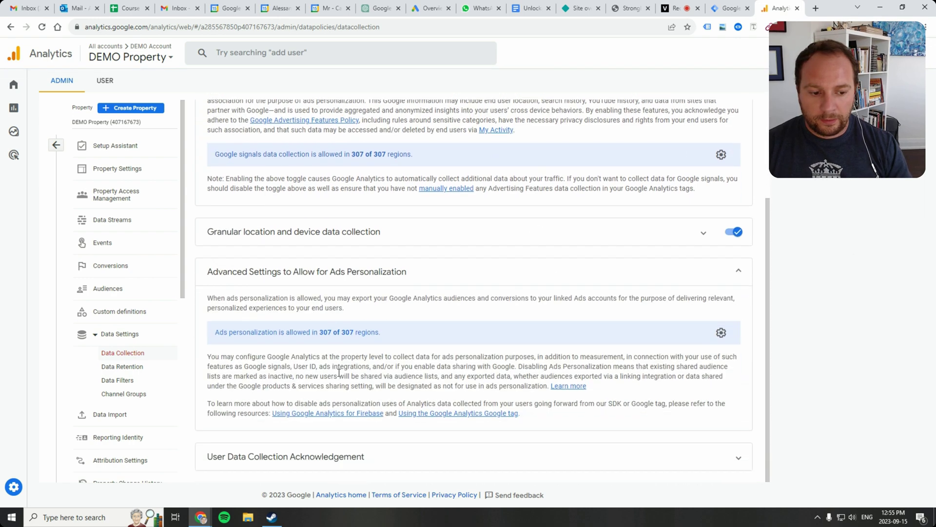
pyautogui.click(312, 458)
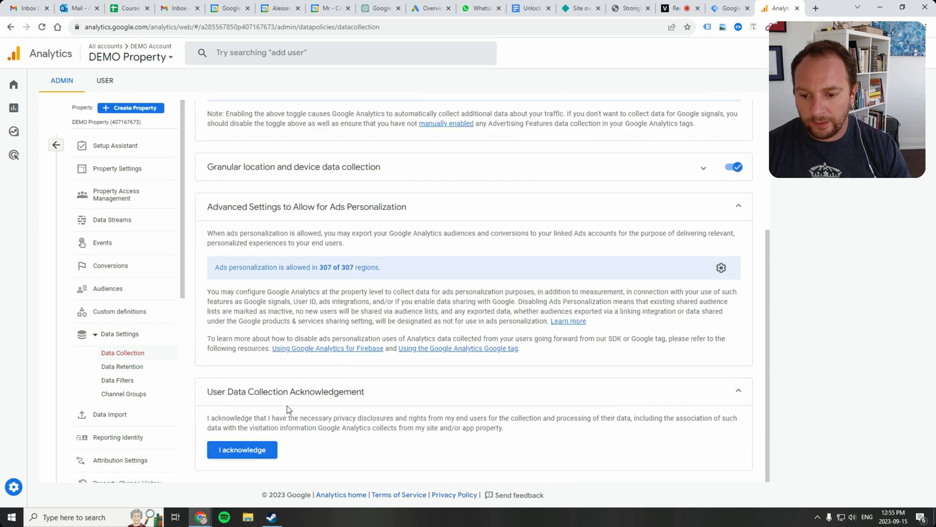
pyautogui.click(249, 449)
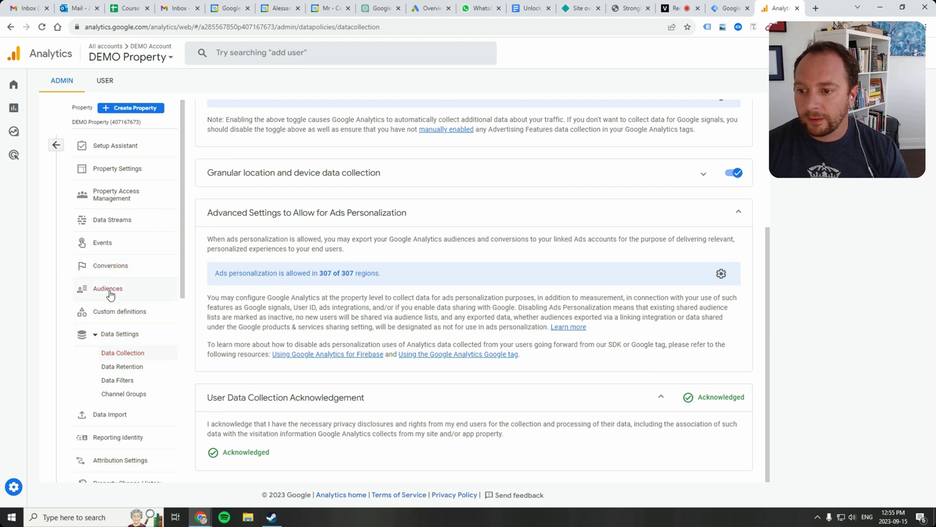
pyautogui.scroll(-3, 112, 288)
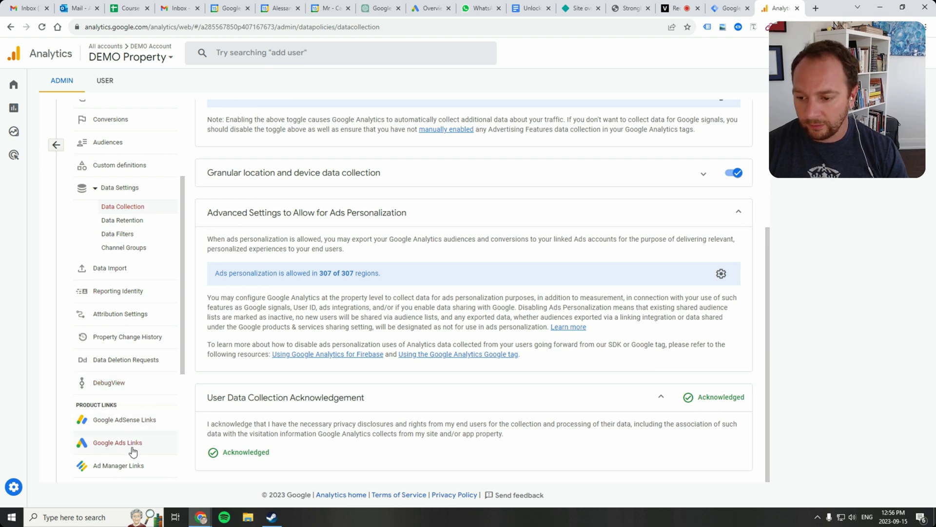
pyautogui.scroll(-2, 142, 392)
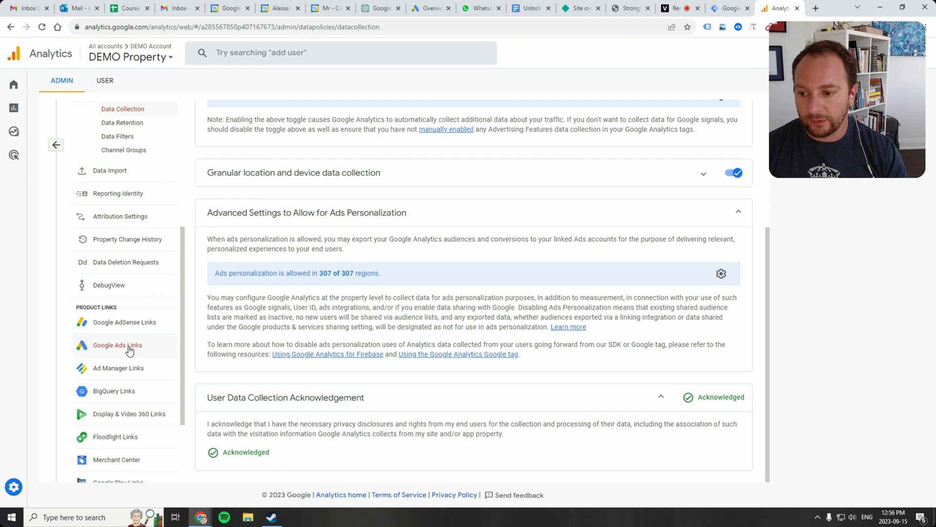
pyautogui.click(109, 348)
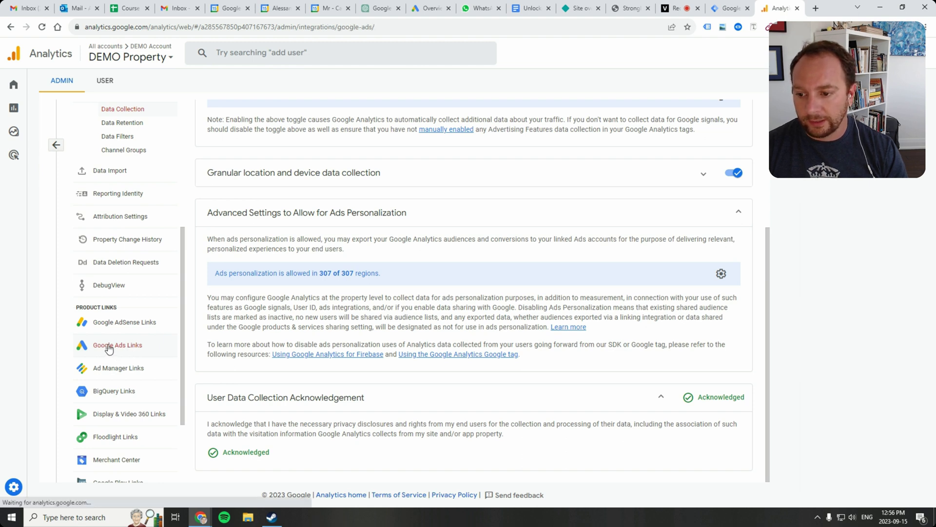
pyautogui.click(734, 148)
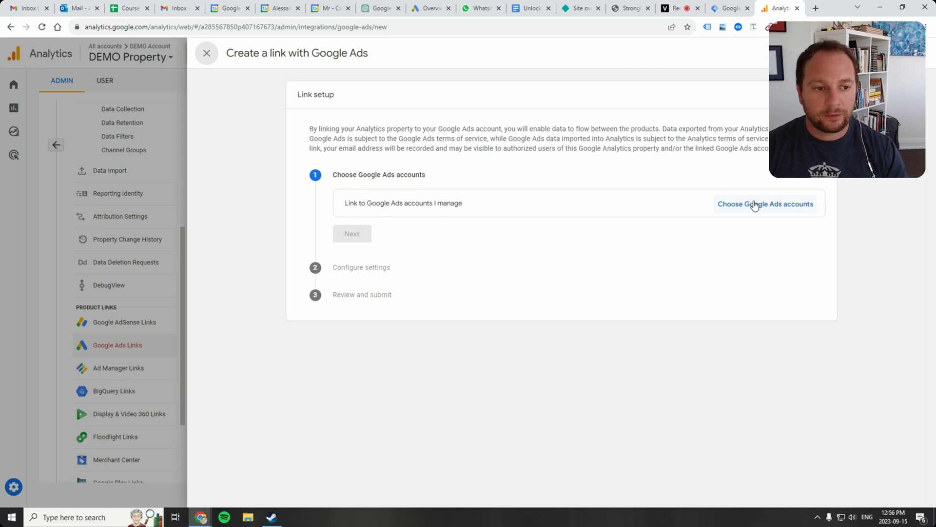
pyautogui.click(755, 205)
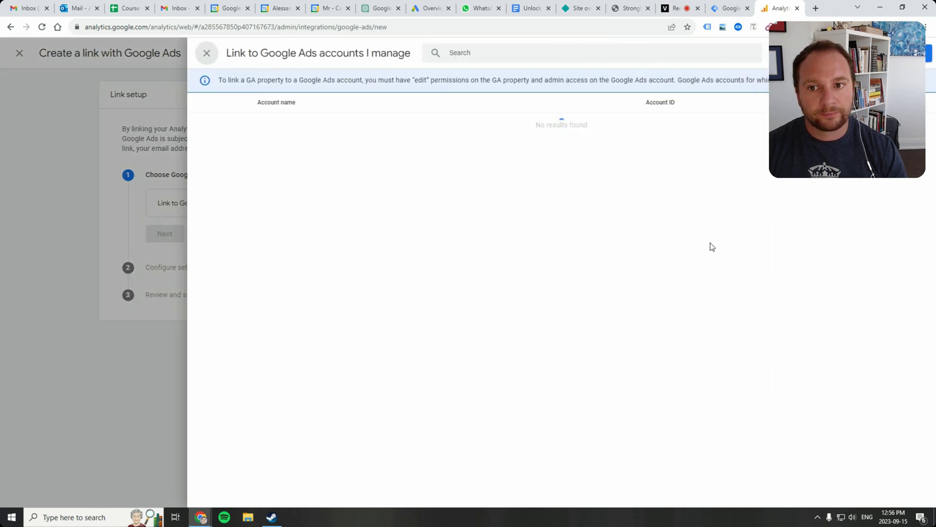
pyautogui.click(207, 53)
pyautogui.click(209, 56)
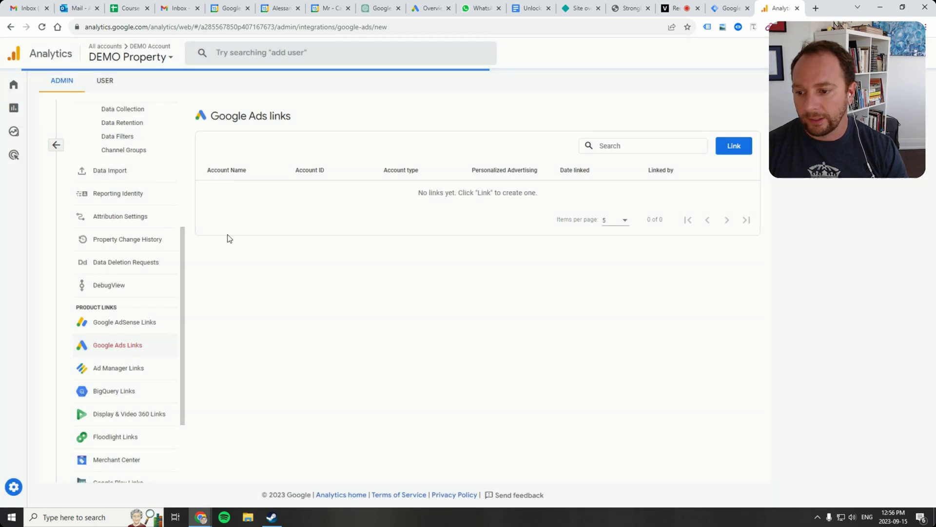
# - Return to the property's admin settings, examine the manageable accounts in a new Google Ads link and close the setup without linking
pyautogui.scroll(5, 155, 306)
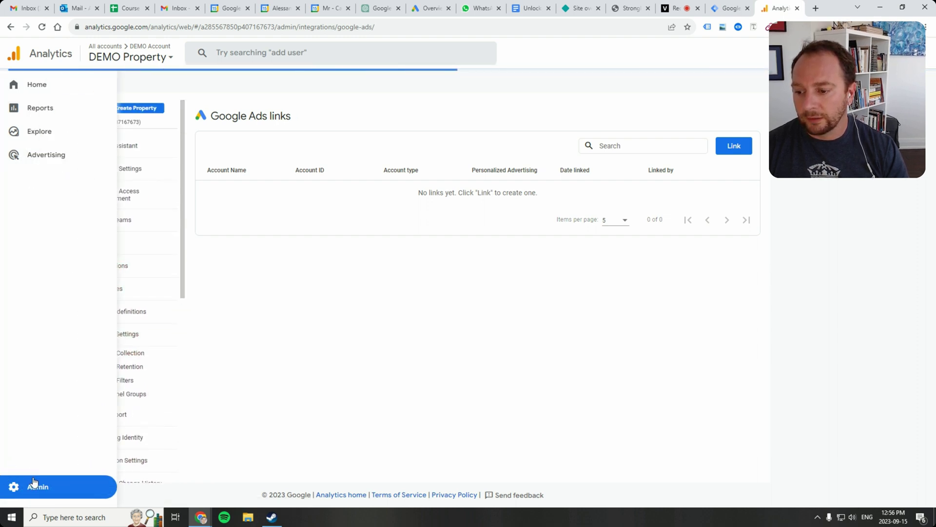
pyautogui.click(33, 482)
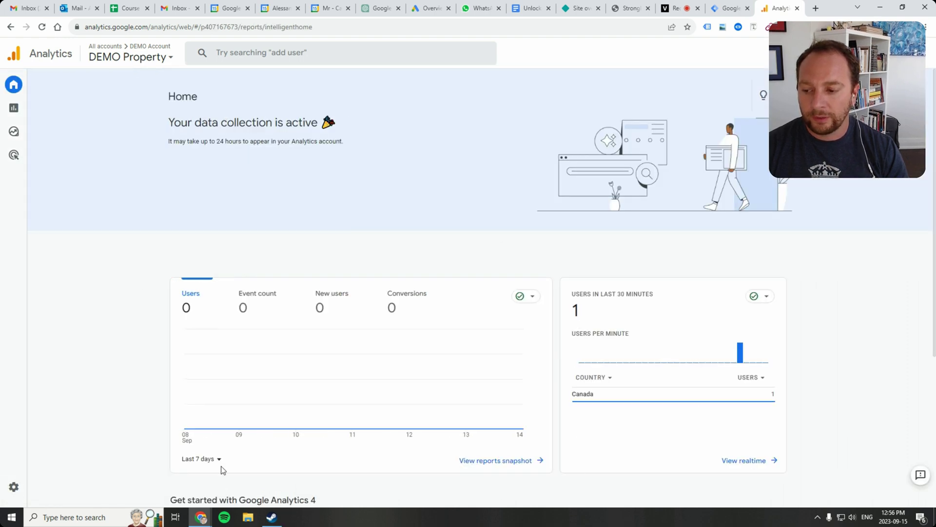
pyautogui.click(24, 487)
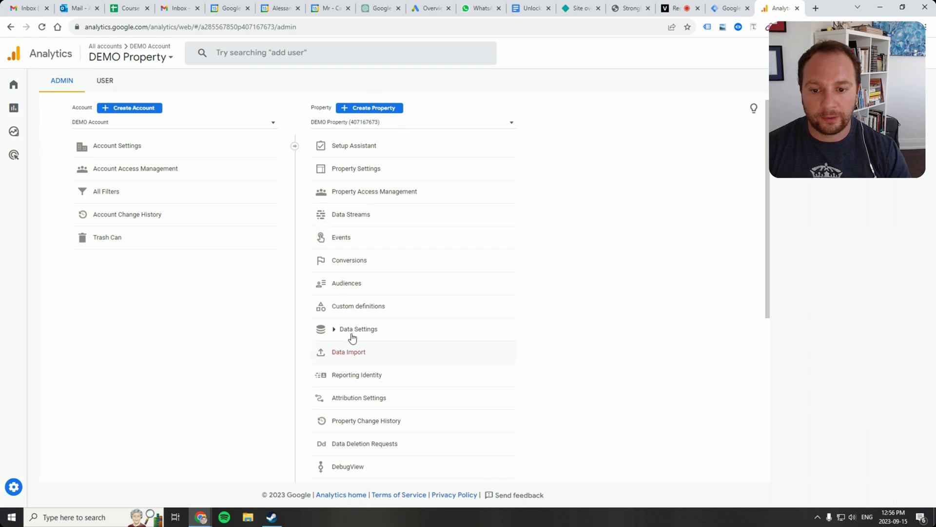
pyautogui.scroll(-4, 373, 276)
pyautogui.scroll(-2, 373, 276)
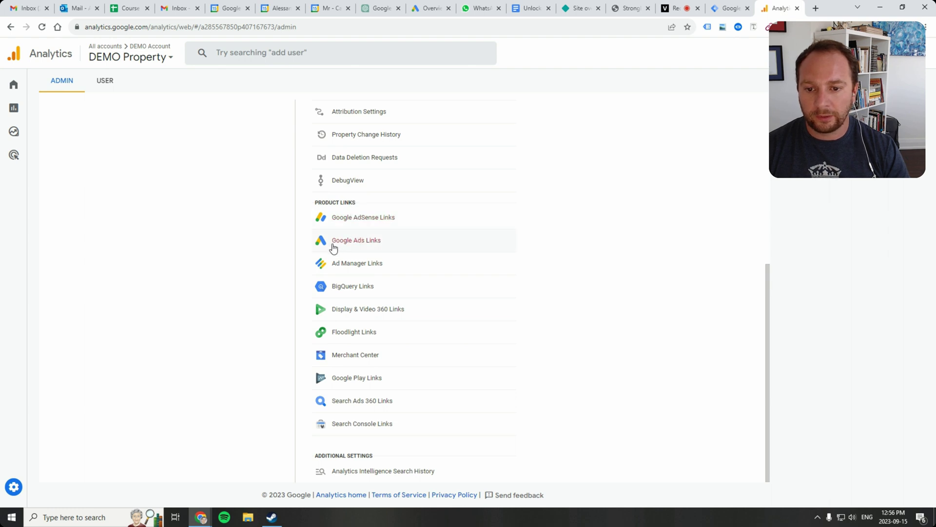
pyautogui.click(389, 243)
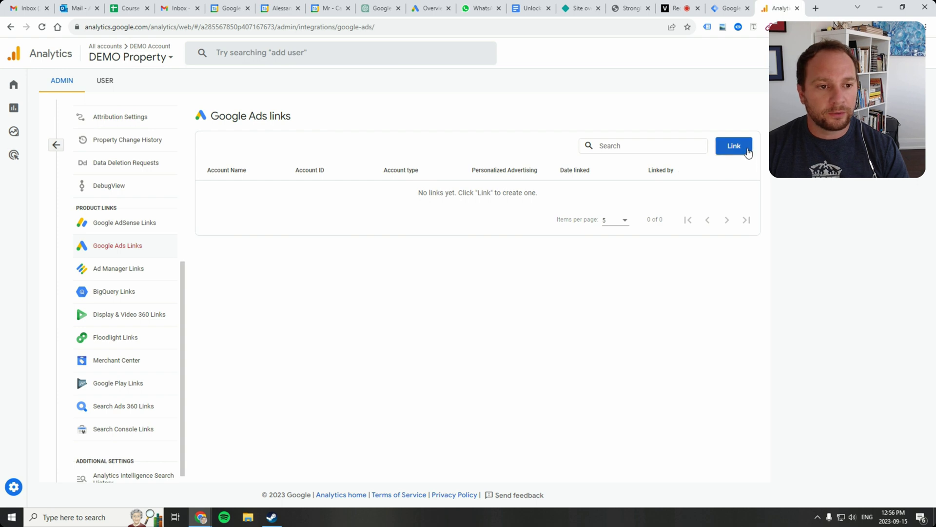
pyautogui.click(744, 148)
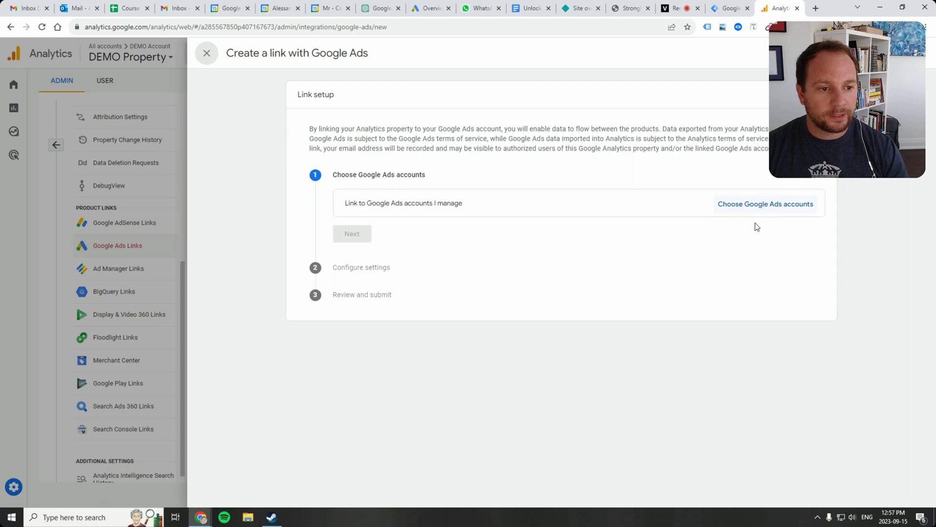
pyautogui.click(756, 205)
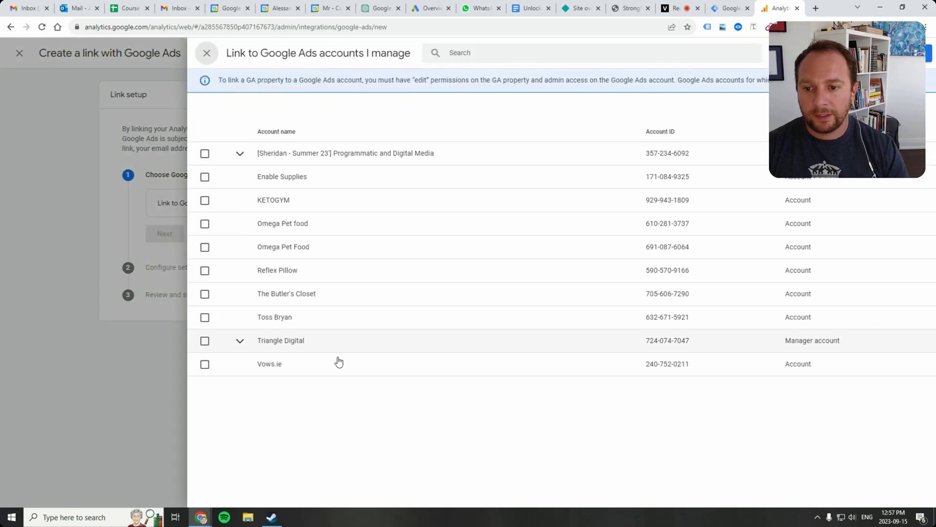
pyautogui.click(207, 54)
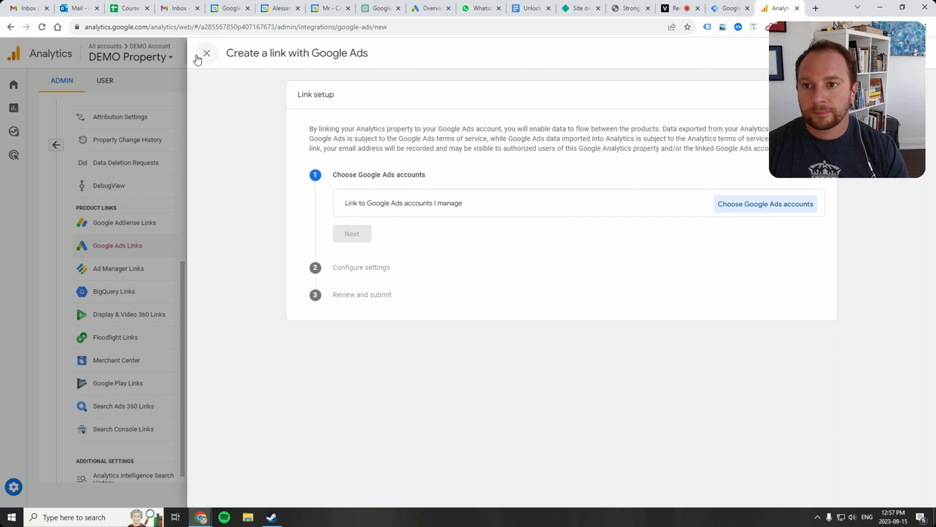
pyautogui.click(206, 54)
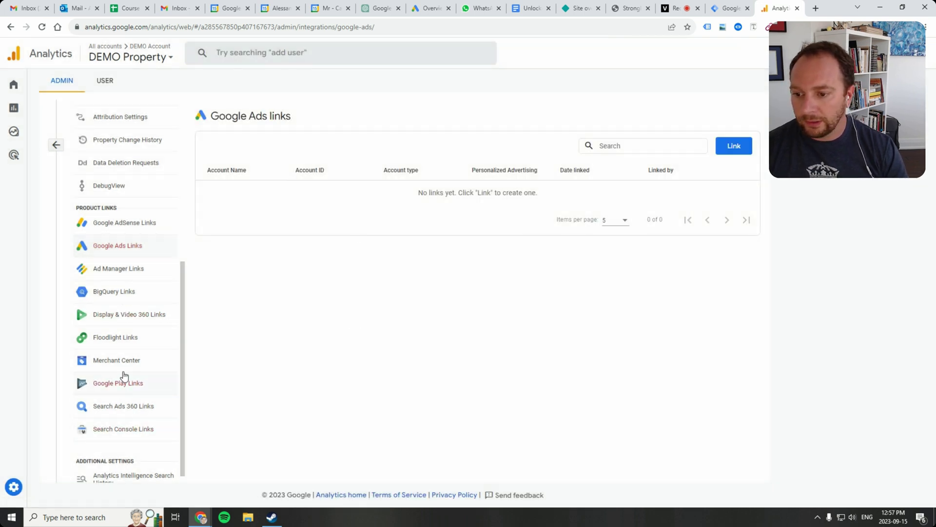
# - View the Merchant Center link setup and its account chooser, and close both without linking
pyautogui.click(123, 363)
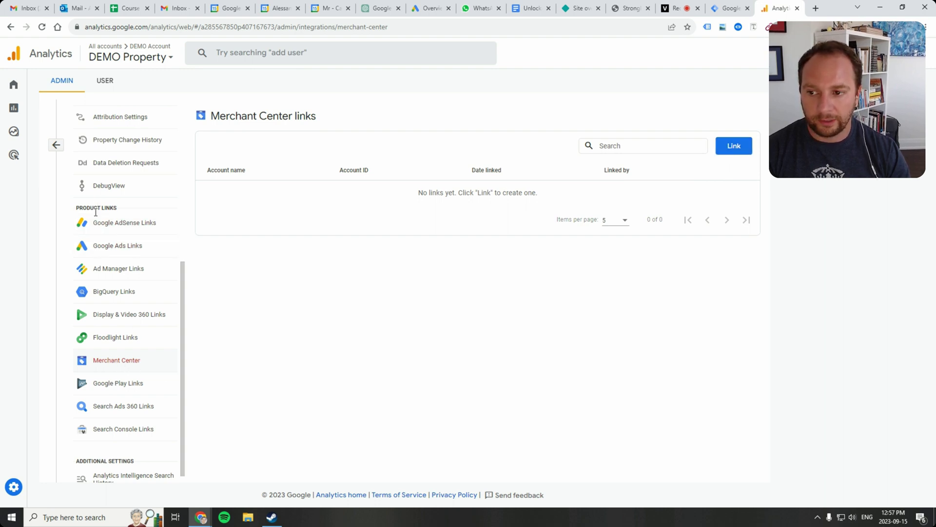
pyautogui.click(735, 148)
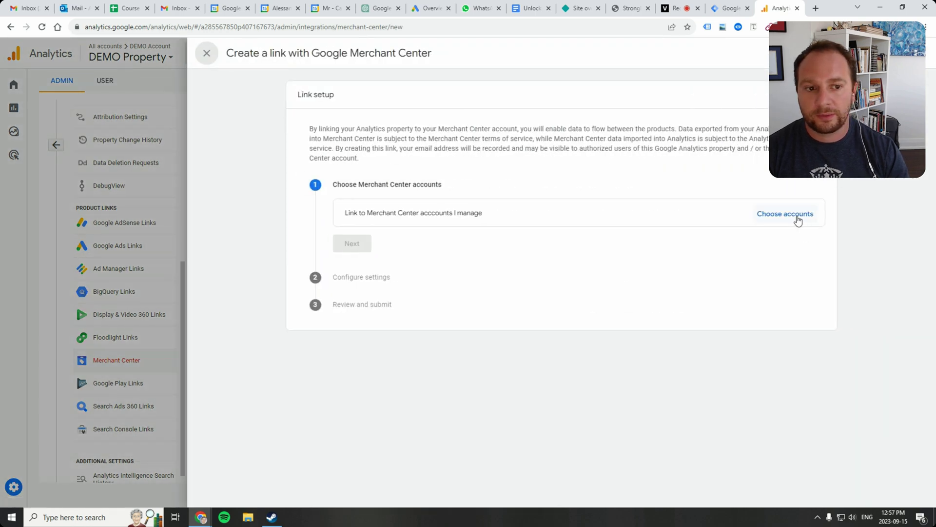
pyautogui.click(797, 219)
pyautogui.click(204, 54)
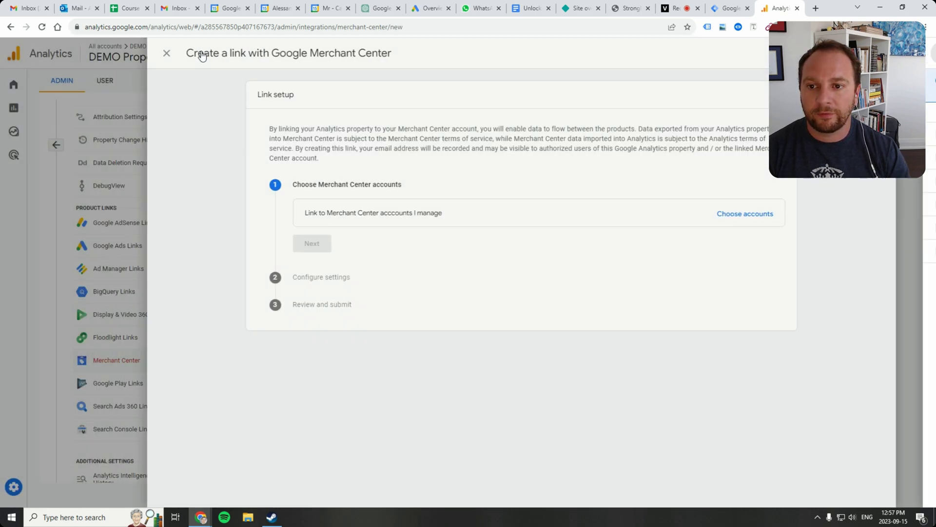
pyautogui.click(166, 53)
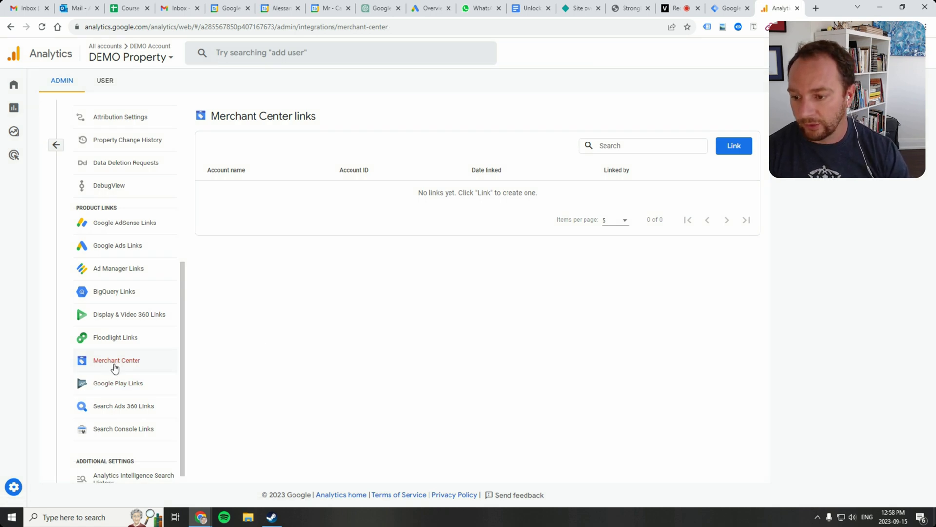
# - View the link setup for Search Console, close it without linking, and open the property's Attribution Settings
pyautogui.scroll(-1, 130, 369)
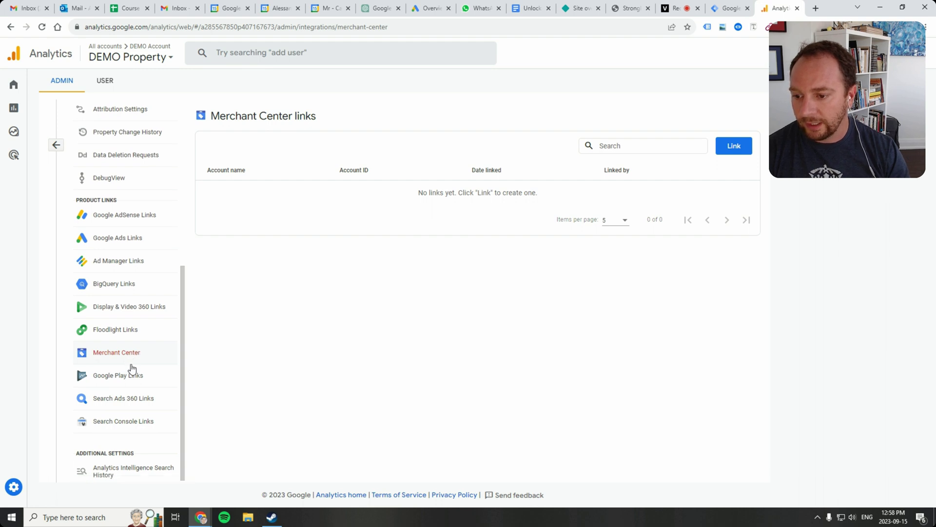
pyautogui.click(135, 425)
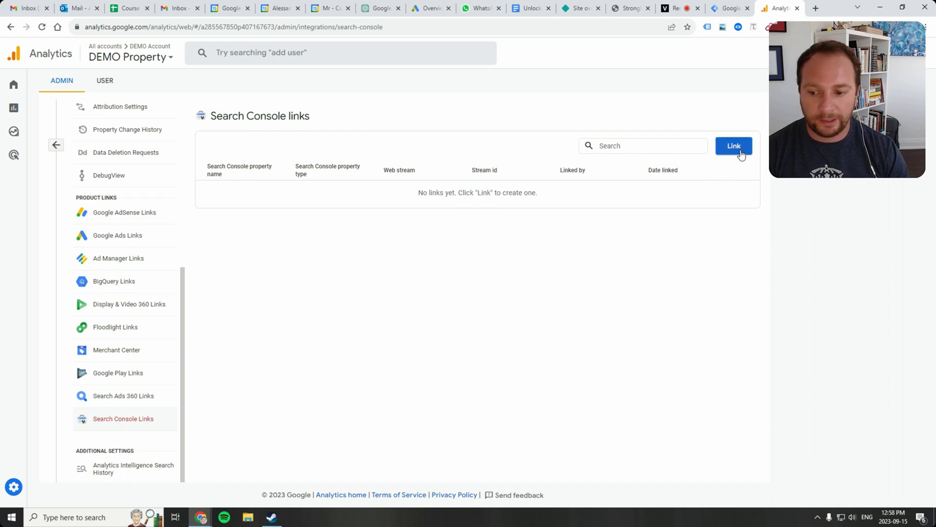
pyautogui.click(742, 155)
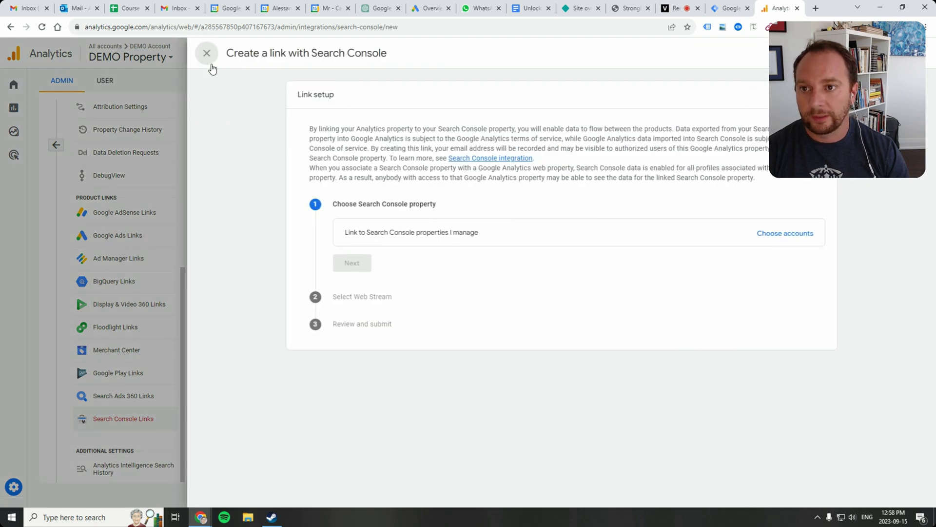
pyautogui.click(208, 54)
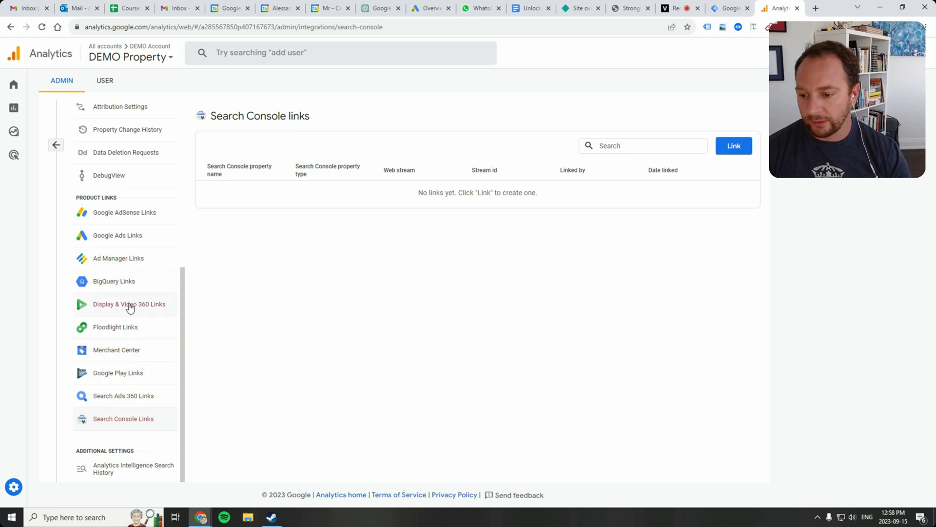
pyautogui.scroll(4, 157, 335)
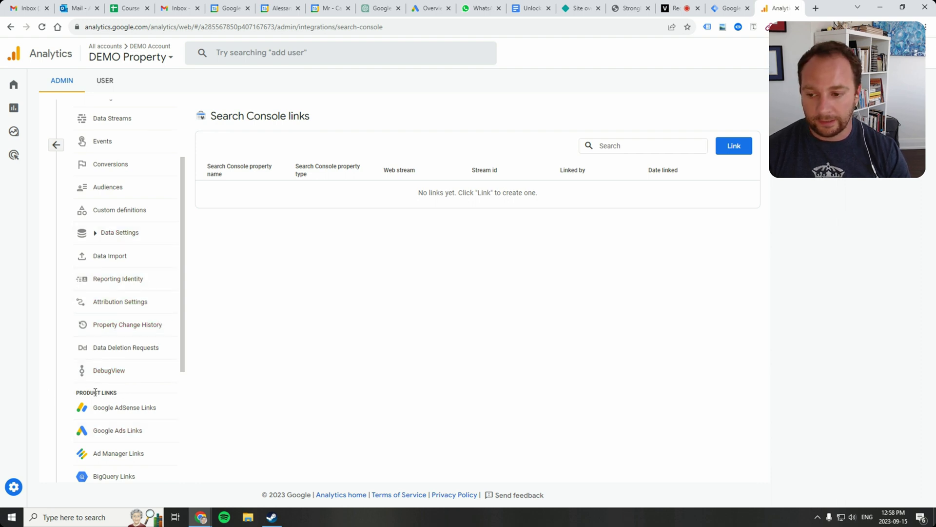
pyautogui.click(136, 301)
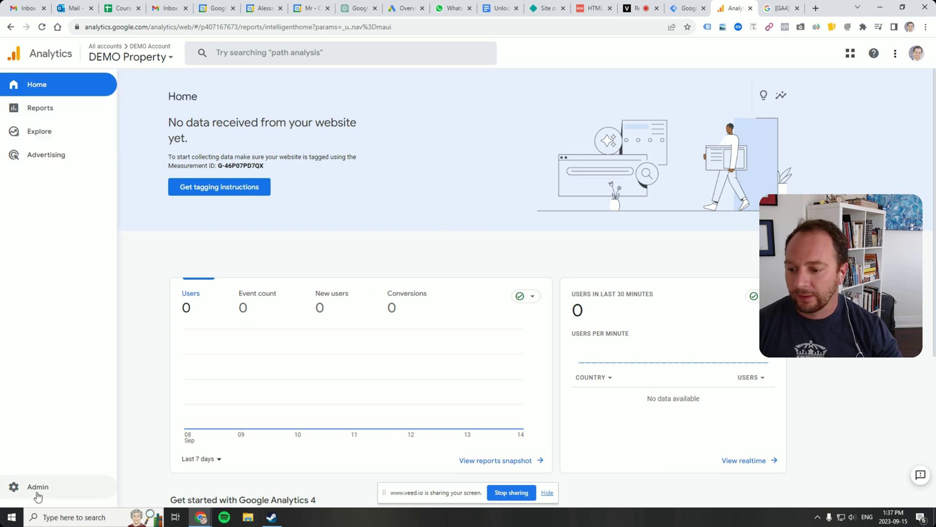
# - Open the Audiences page in DEMO Property's admin settings and start building a new audience
pyautogui.click(37, 488)
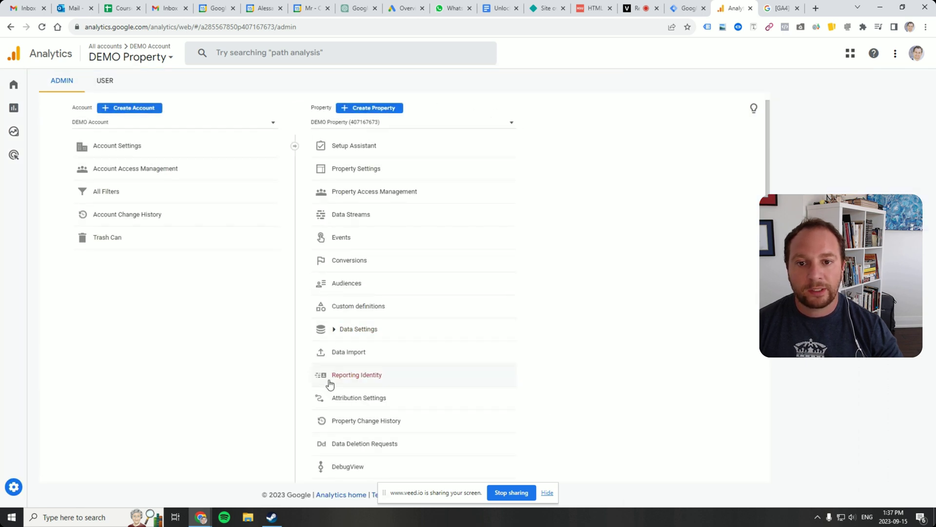
pyautogui.click(359, 284)
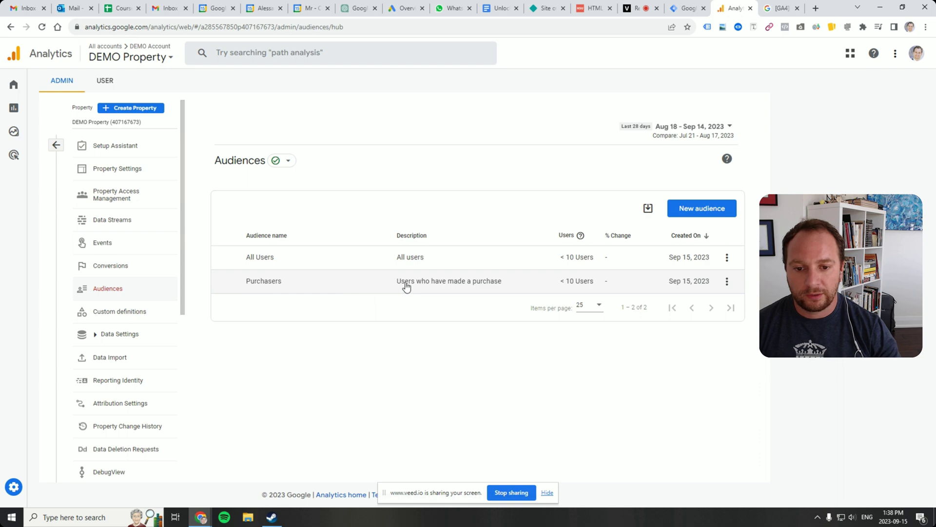
pyautogui.click(692, 215)
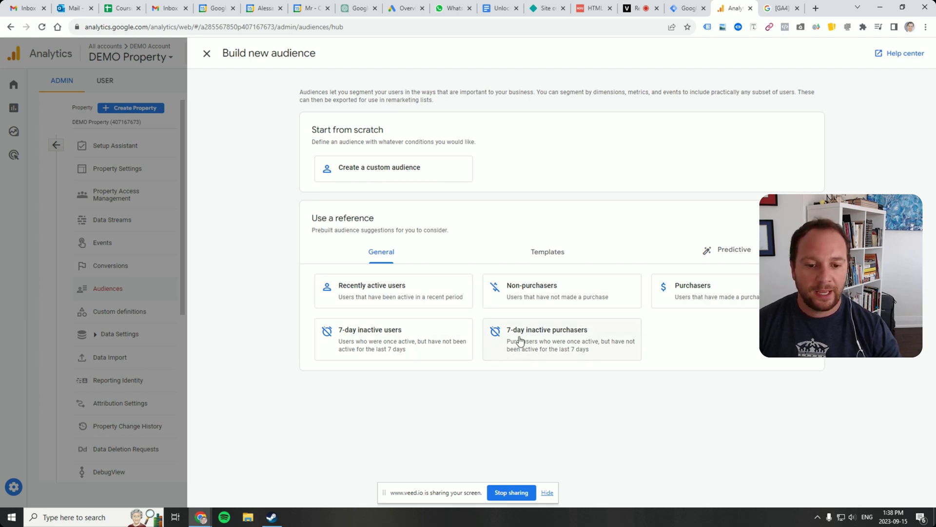
# - Examine the predictive audience suggestions and the audience templates, including the filters offered by the Demographics template
pyautogui.click(733, 256)
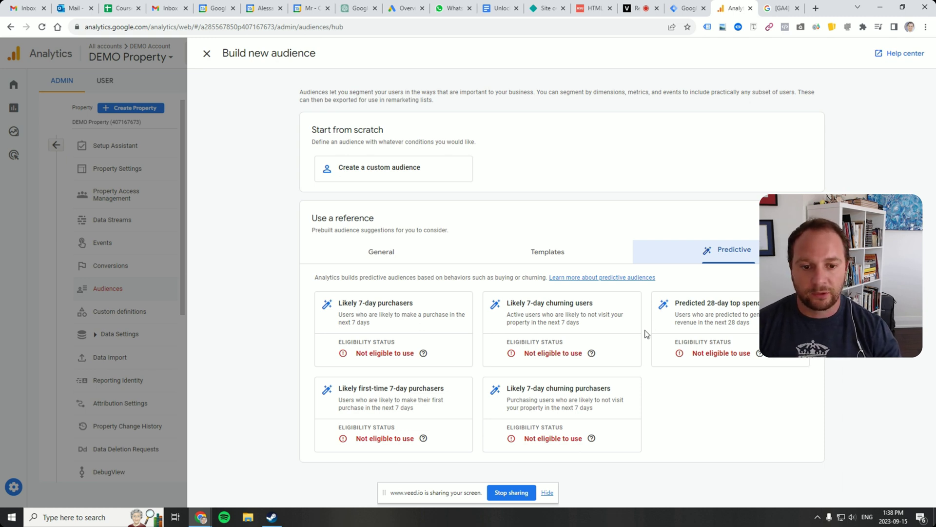
pyautogui.click(564, 259)
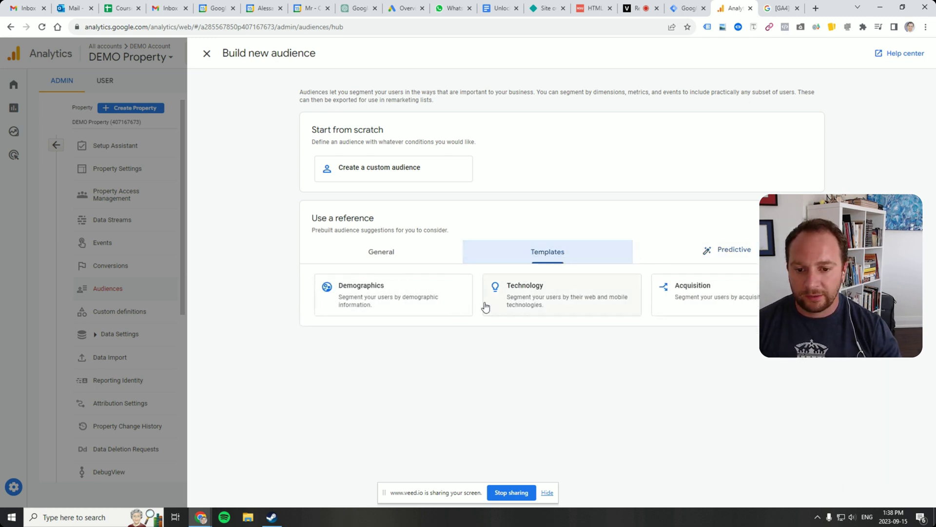
pyautogui.click(370, 301)
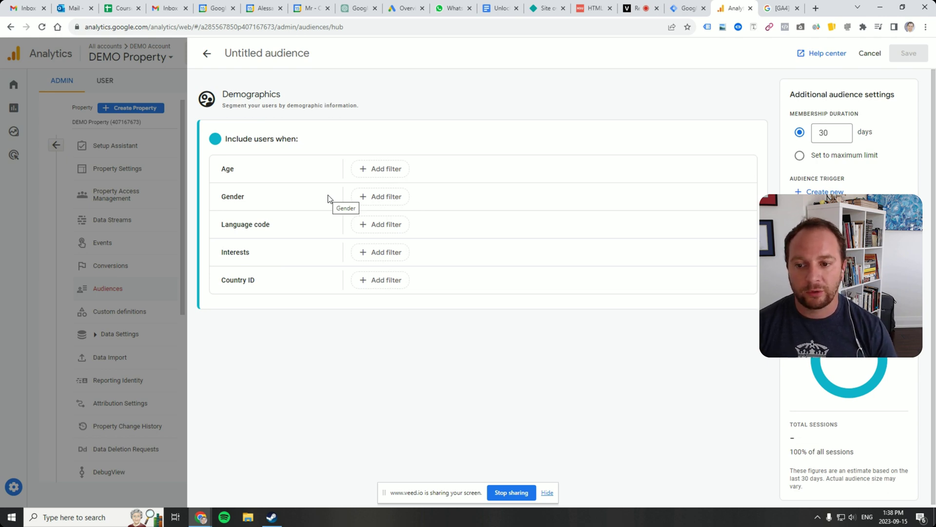
pyautogui.click(207, 54)
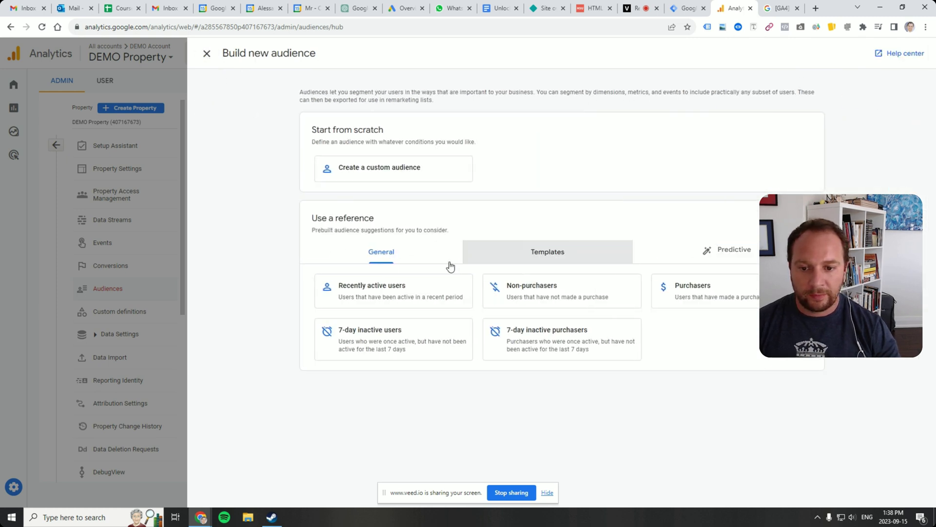
pyautogui.click(554, 259)
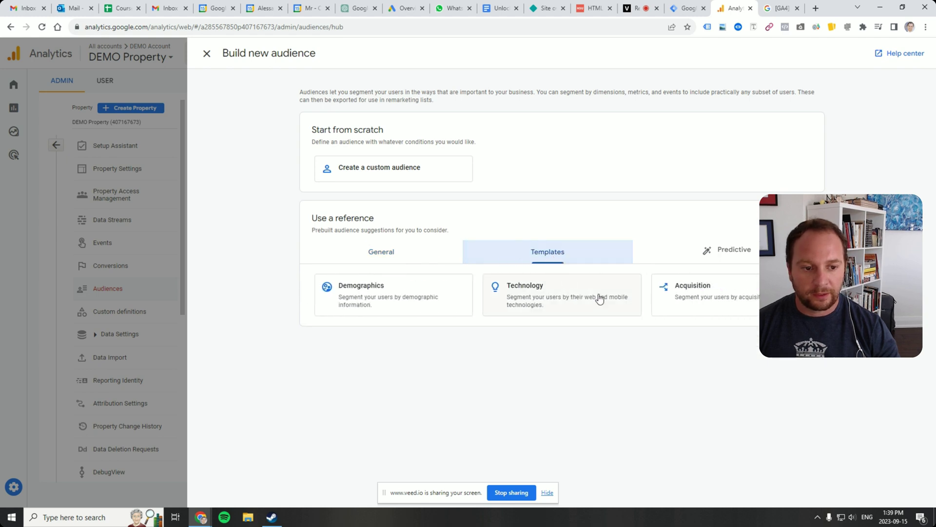
# - Examine the General, Platform / device and Demographics conditions available for a custom audience, and leave the audience builder without saving
pyautogui.click(404, 170)
pyautogui.click(302, 175)
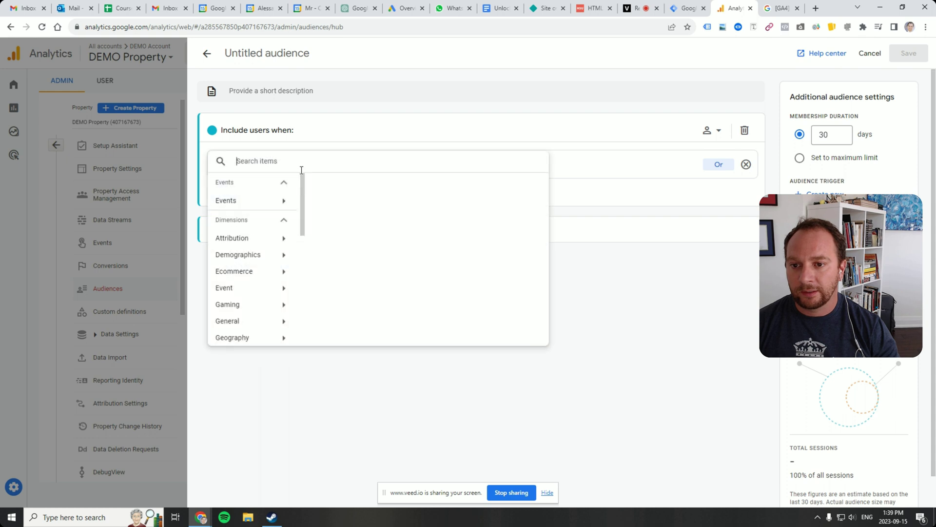
pyautogui.scroll(-2, 259, 277)
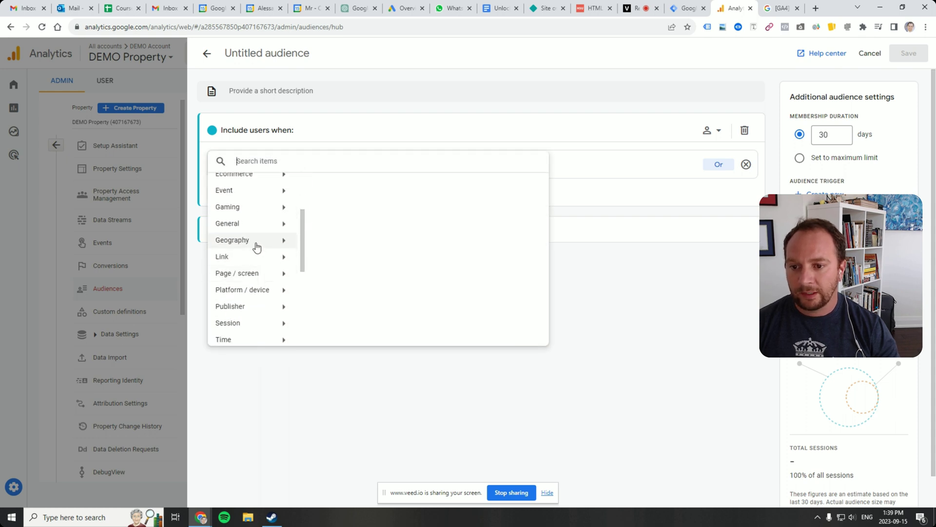
pyautogui.moveTo(253, 226)
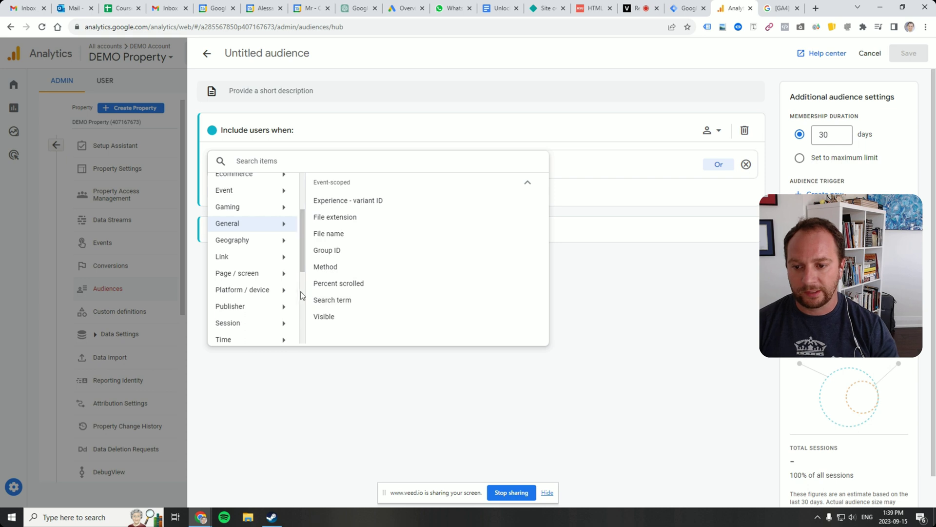
pyautogui.click(261, 291)
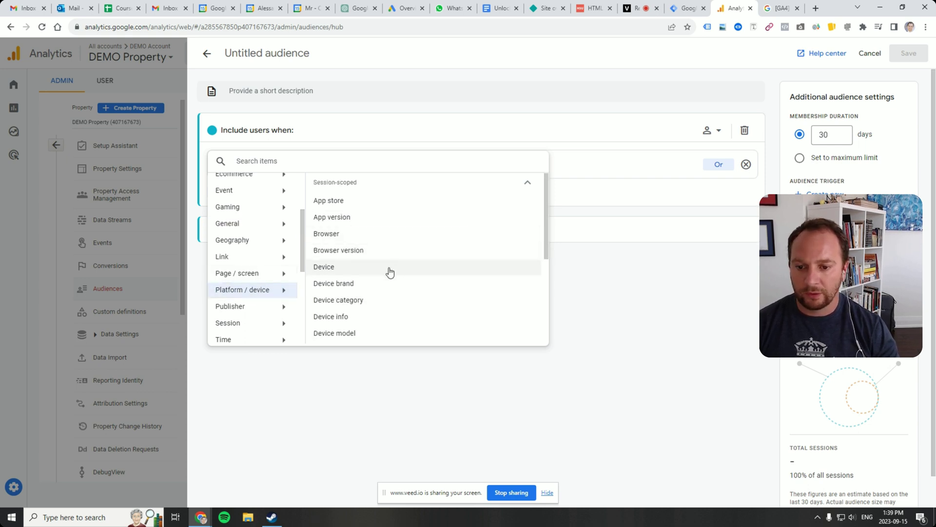
pyautogui.scroll(3, 244, 288)
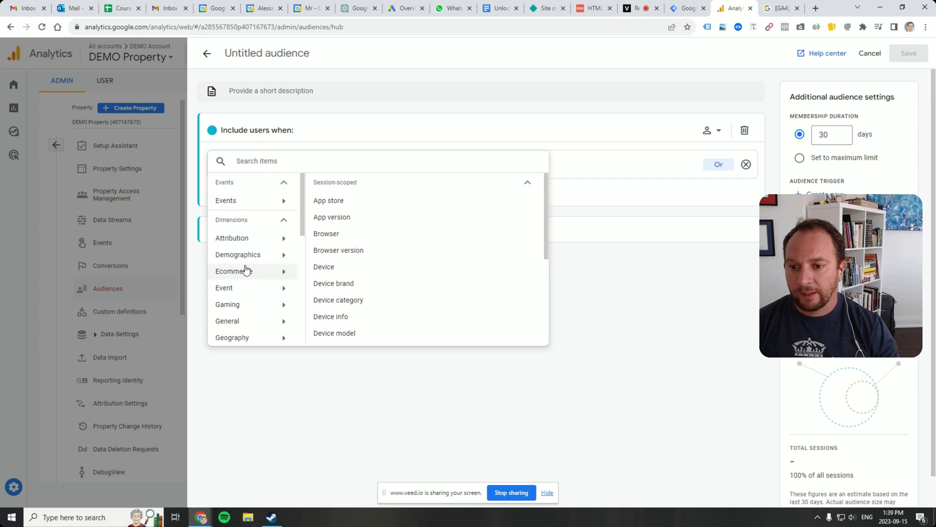
pyautogui.scroll(-1, 253, 290)
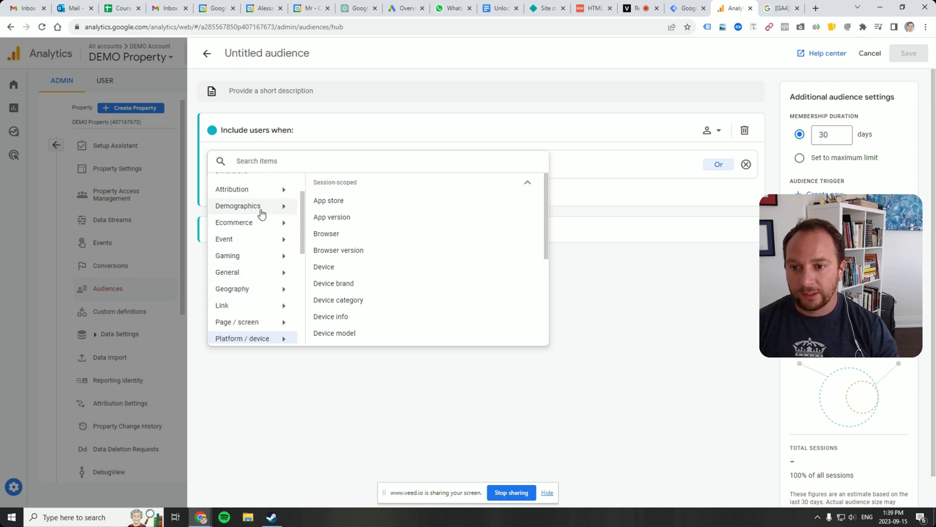
pyautogui.scroll(-2, 257, 253)
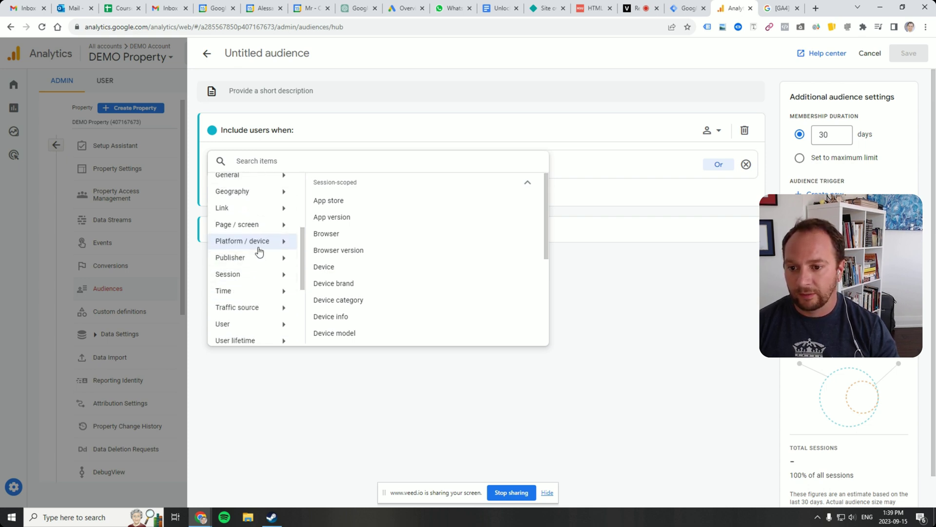
pyautogui.scroll(2, 259, 251)
pyautogui.click(252, 207)
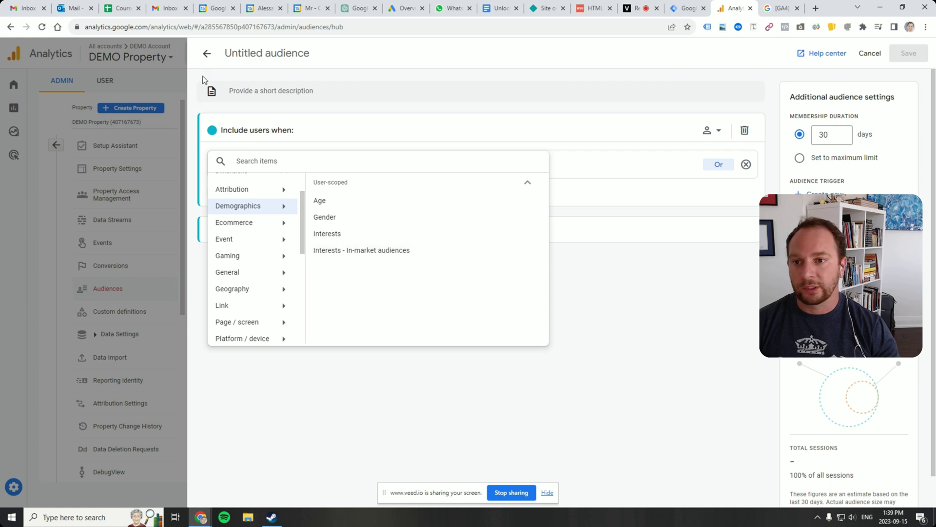
pyautogui.click(206, 56)
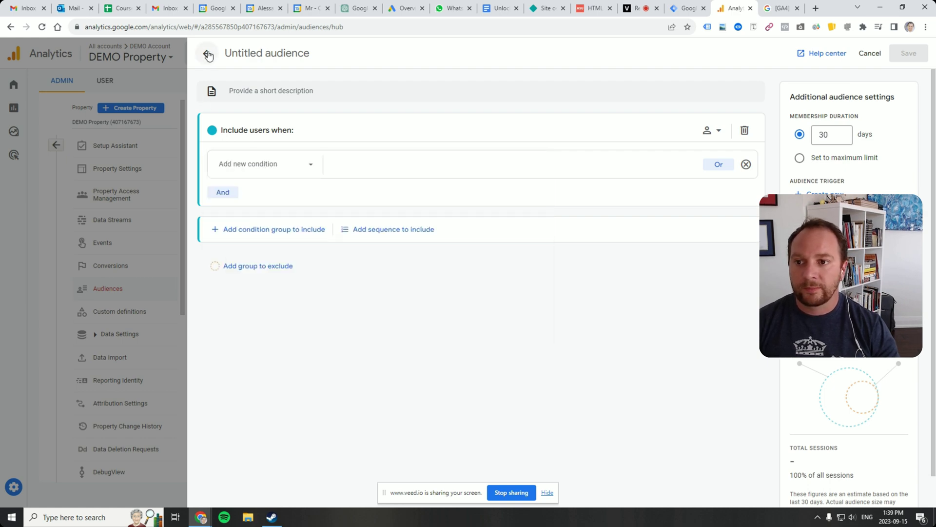
pyautogui.click(208, 54)
pyautogui.click(208, 52)
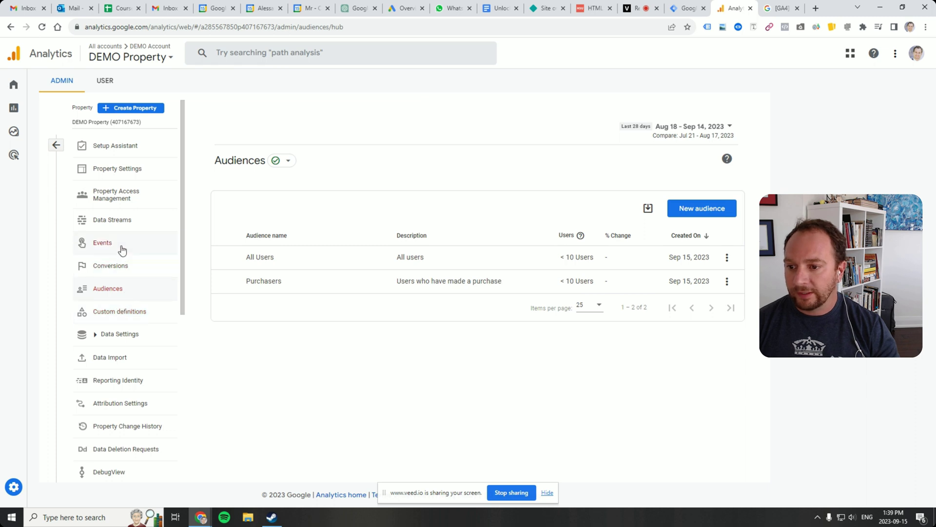
# - Open the Realtime overview from the Analytics home page and look over its report cards
pyautogui.moveTo(22, 84)
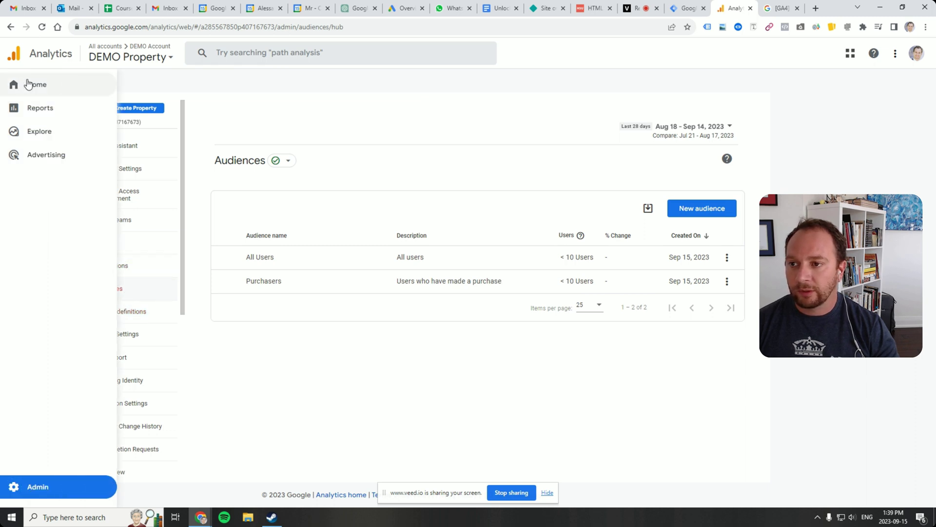
pyautogui.click(30, 86)
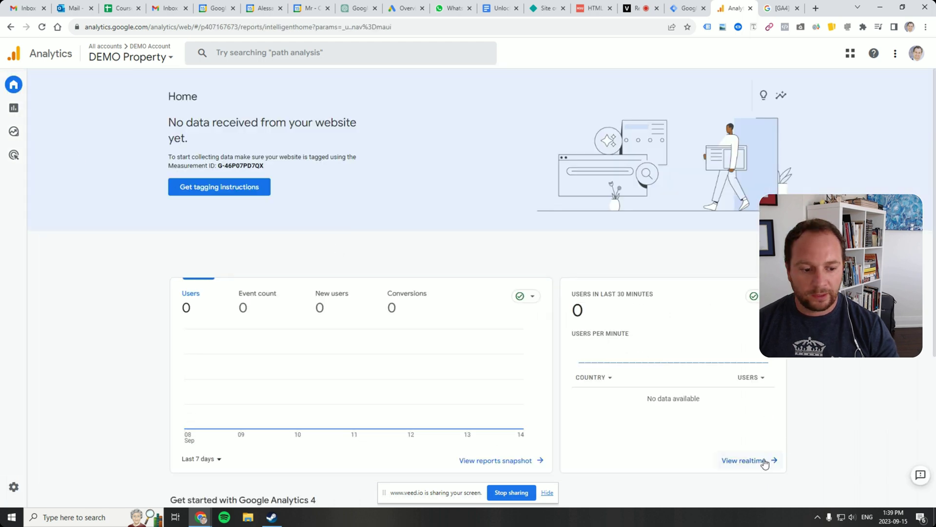
pyautogui.click(764, 461)
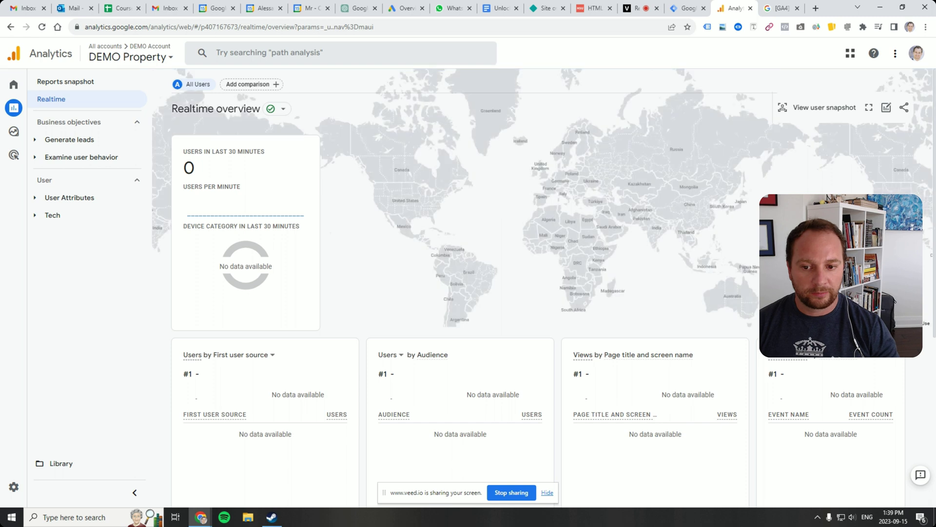
pyautogui.scroll(-2, 797, 380)
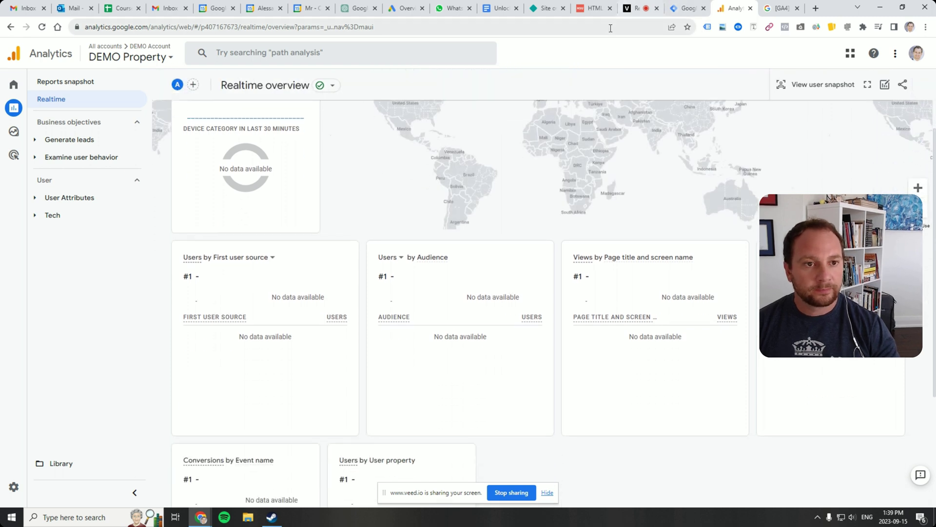
# - Switch to the website tab, go back to the teal-chimera-bf4880.netlify.app demo site and send its contact form without filling it in
pyautogui.click(593, 8)
pyautogui.click(42, 29)
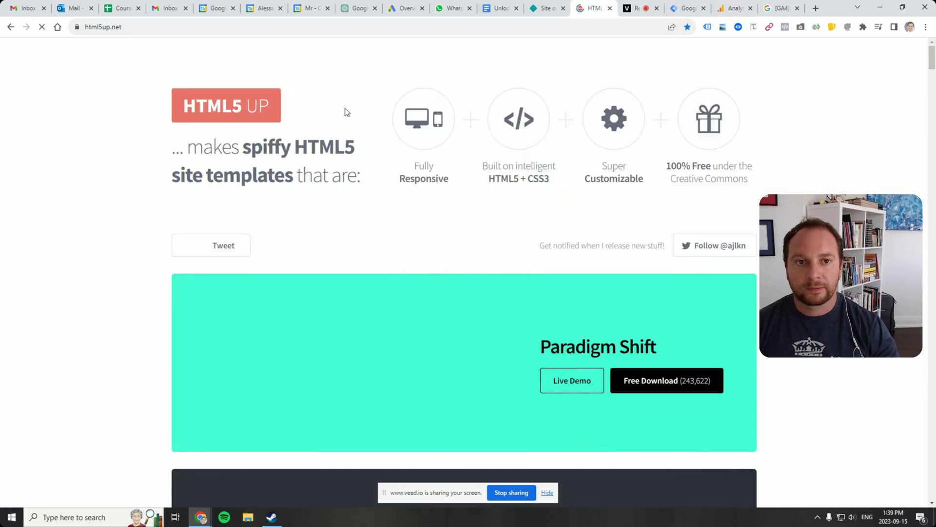
pyautogui.click(11, 28)
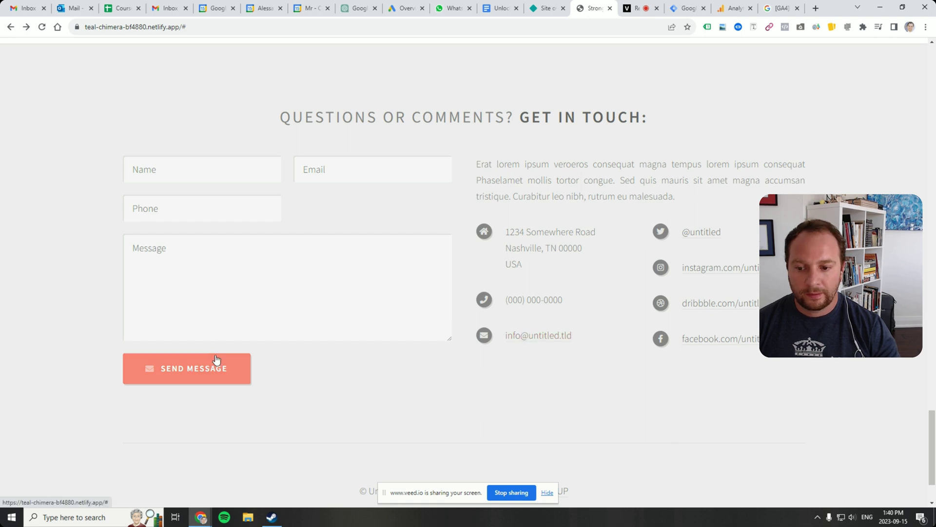
pyautogui.click(221, 366)
# - Switch back to Google Analytics, reload the Realtime overview and check the users by audience and views by page title
pyautogui.click(734, 9)
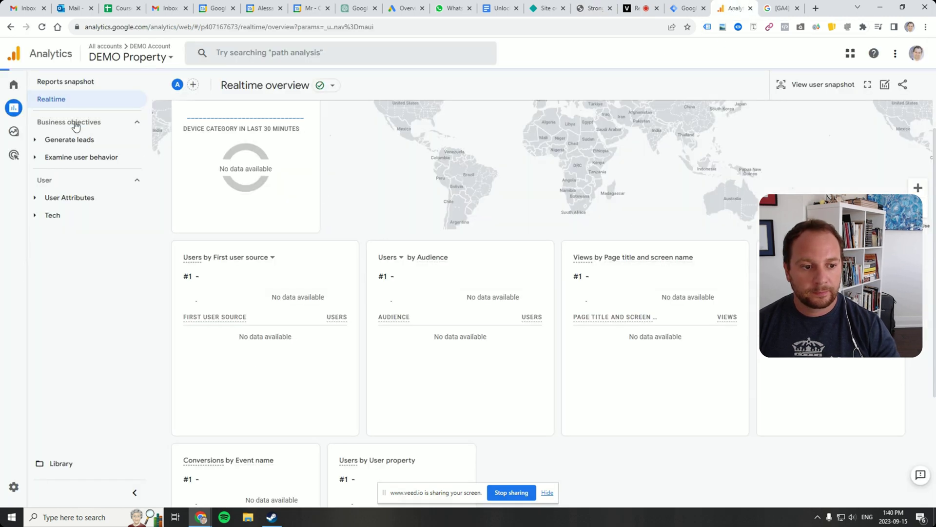
pyautogui.click(42, 27)
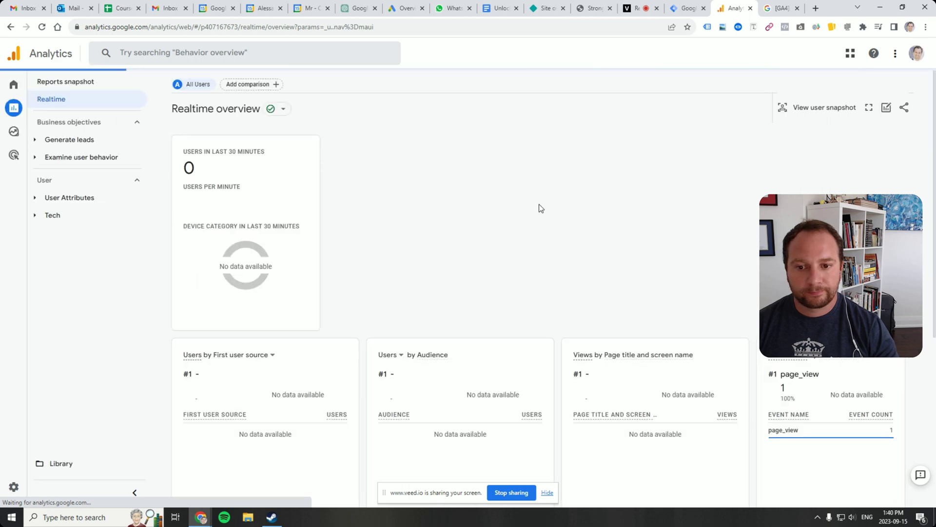
pyautogui.scroll(-3, 652, 234)
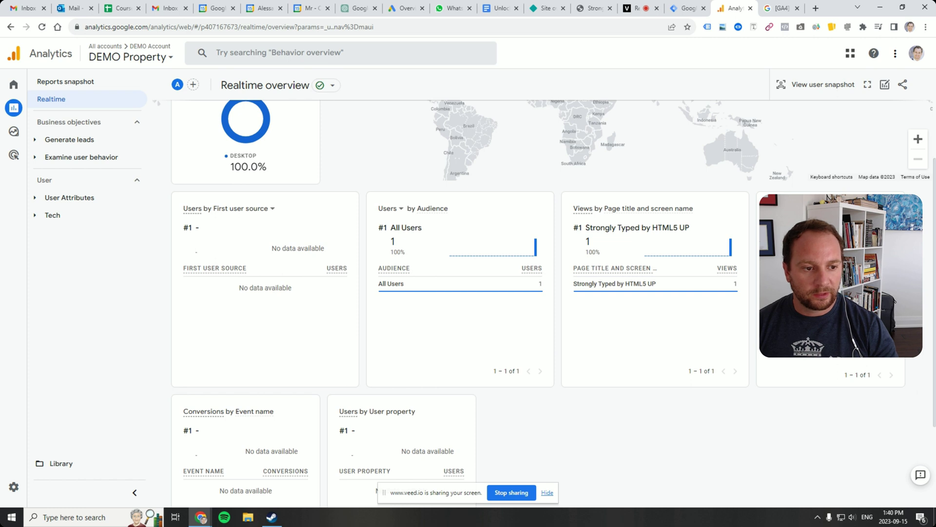
pyautogui.moveTo(679, 282)
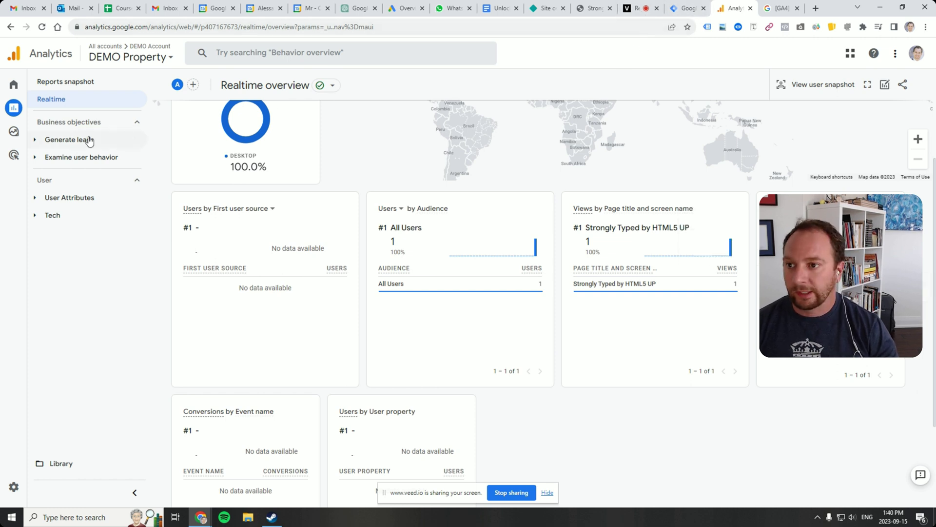
# - Open the property's Events settings and start a new custom event for the Demo Stream
pyautogui.click(17, 490)
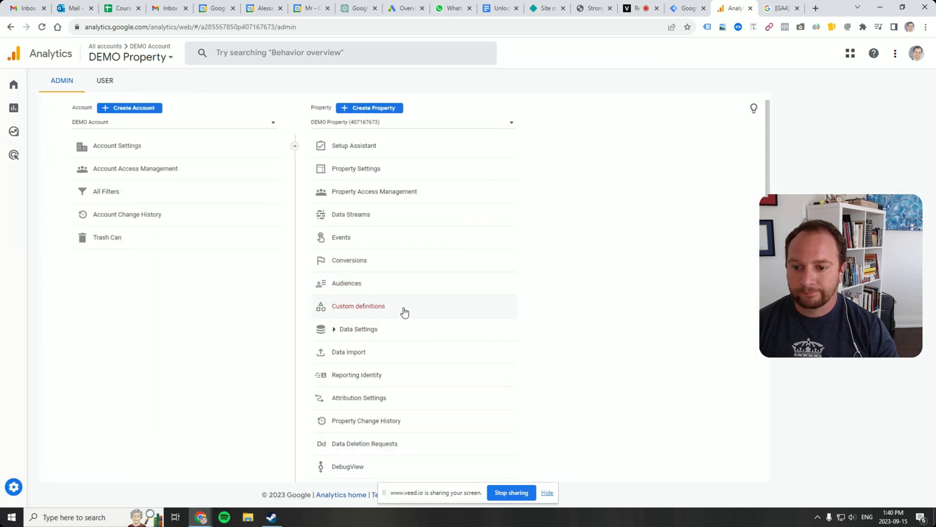
pyautogui.click(358, 235)
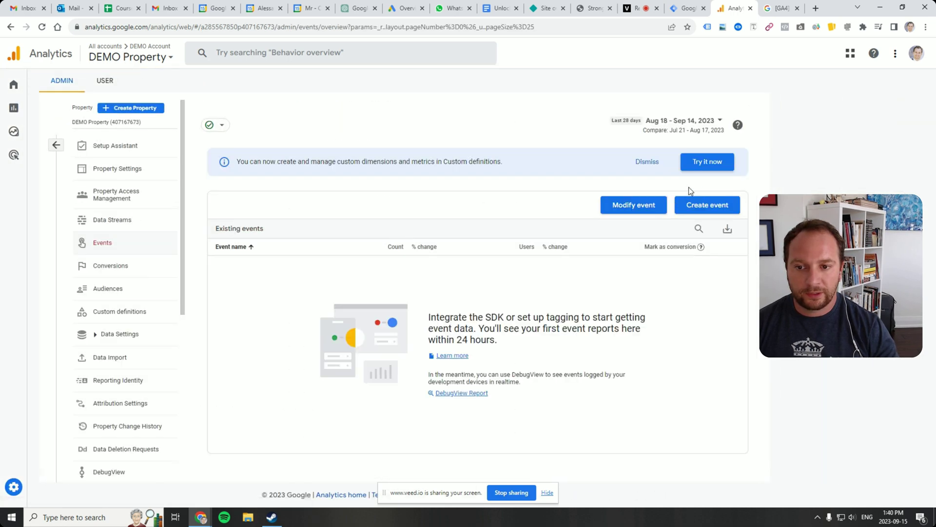
pyautogui.click(708, 205)
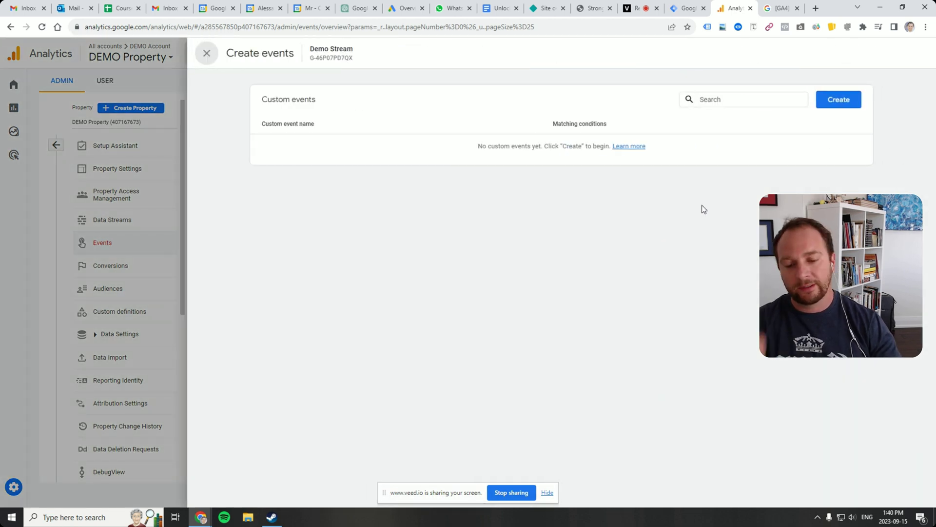
pyautogui.click(844, 99)
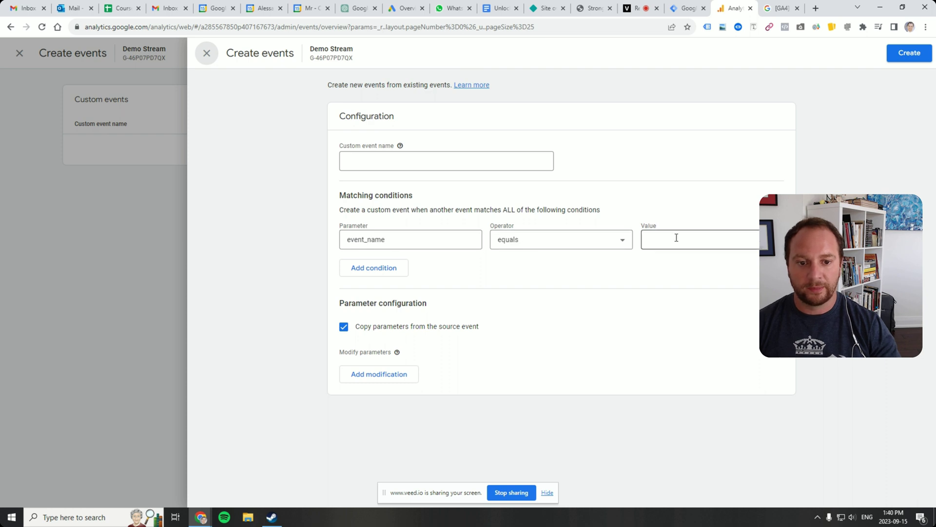
# - Add a second matching condition to the custom event, view its operator options, and leave event creation without saving
pyautogui.click(375, 268)
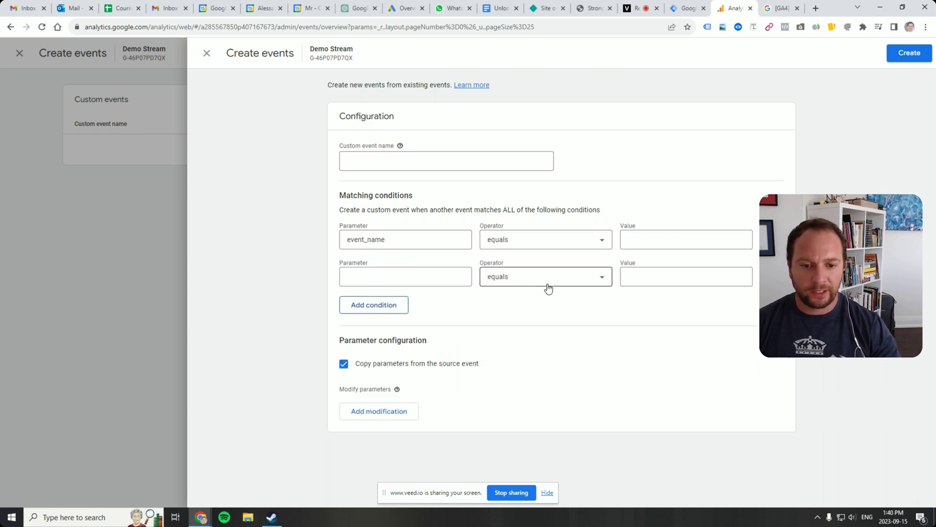
pyautogui.click(591, 275)
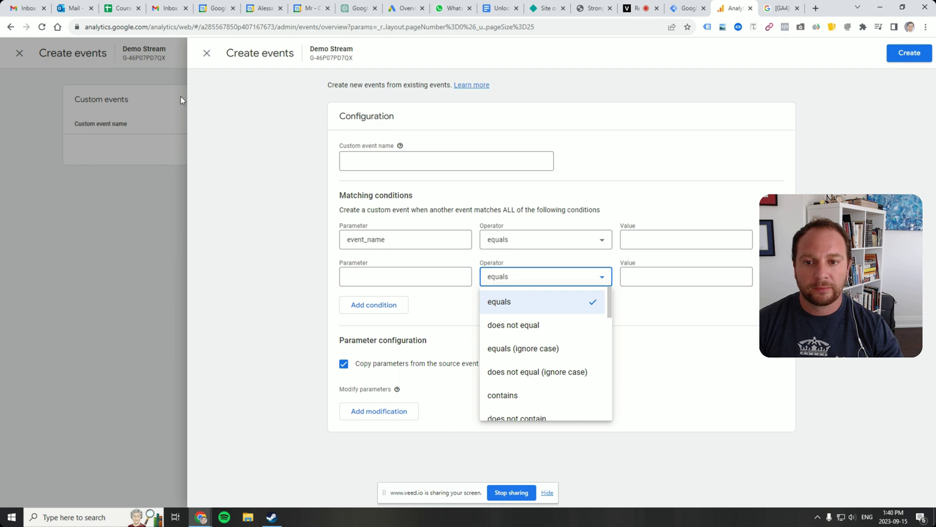
pyautogui.click(207, 54)
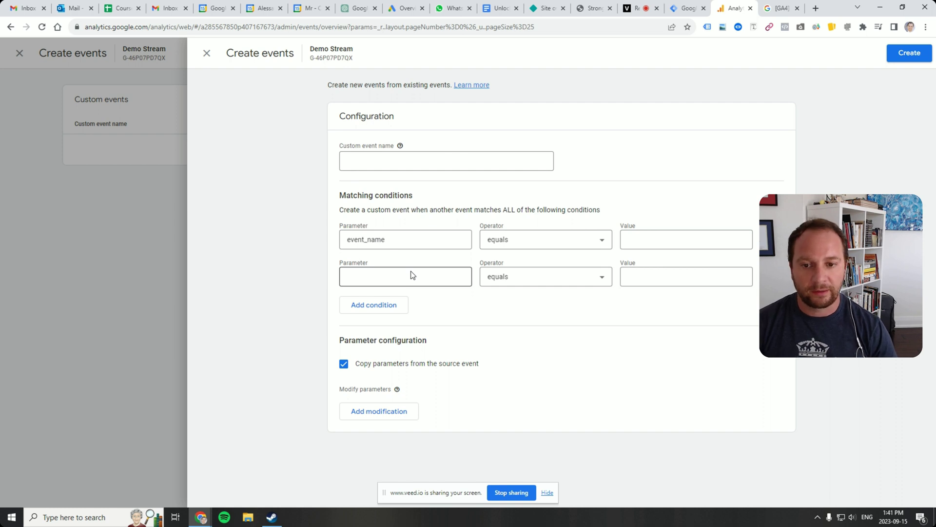
pyautogui.click(208, 55)
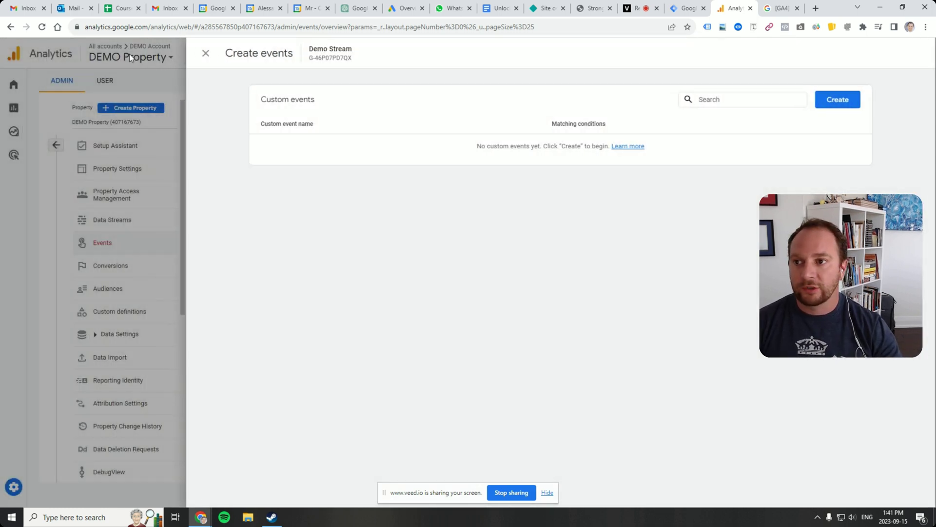
pyautogui.click(207, 56)
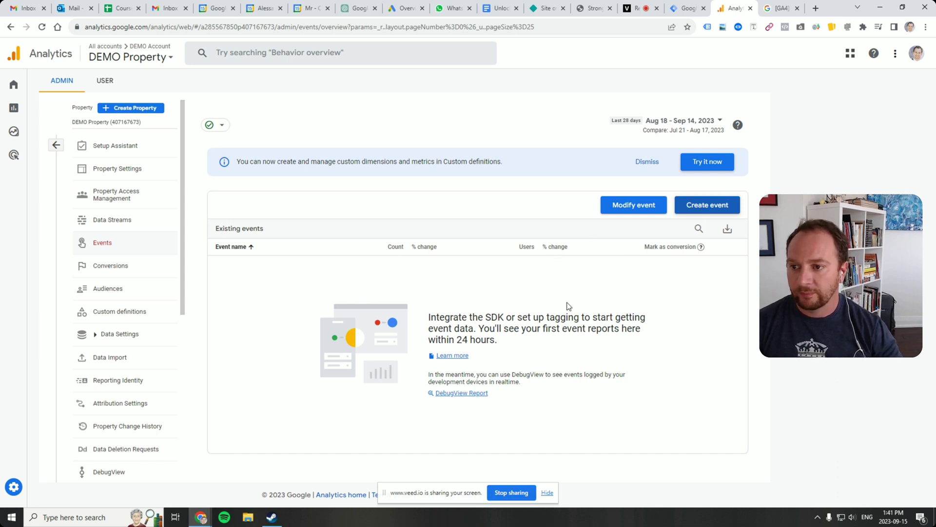
# - Open the Reports snapshot and expand the Generate leads and Examine user behavior report groups
pyautogui.moveTo(22, 130)
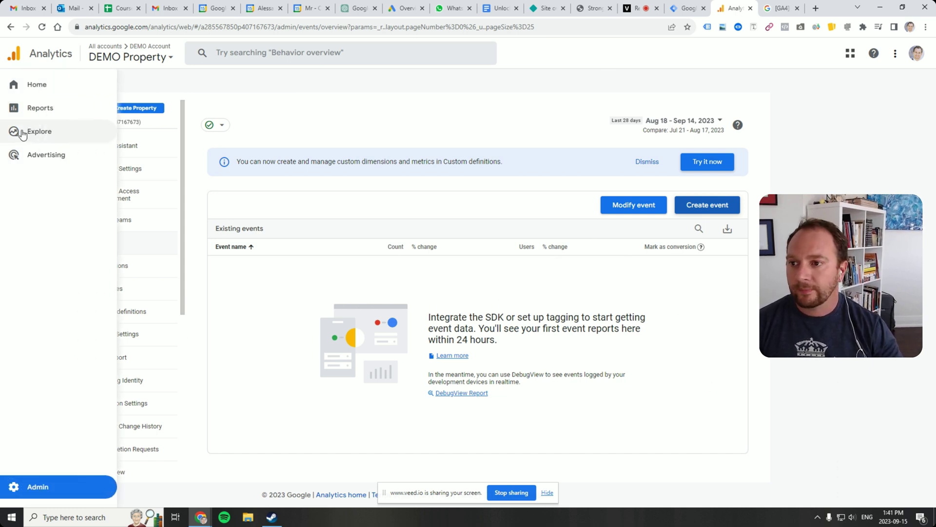
pyautogui.click(28, 111)
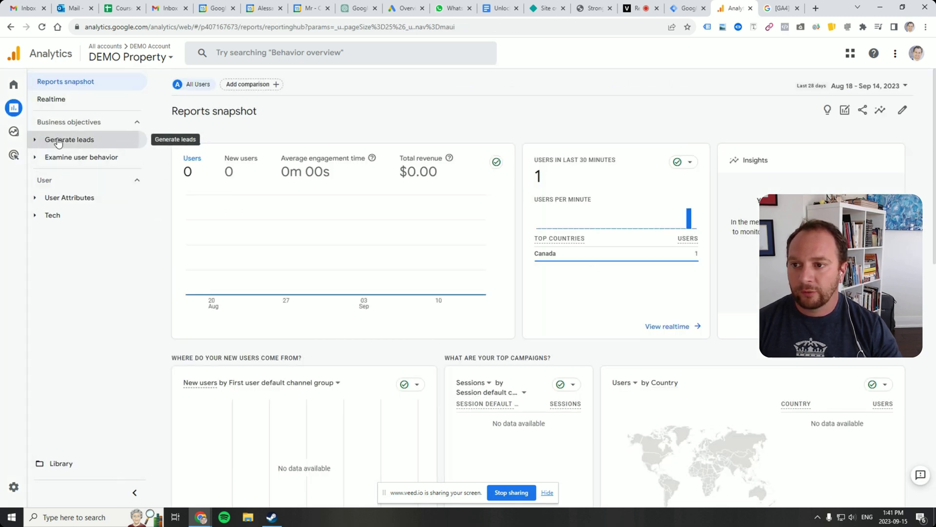
pyautogui.click(57, 141)
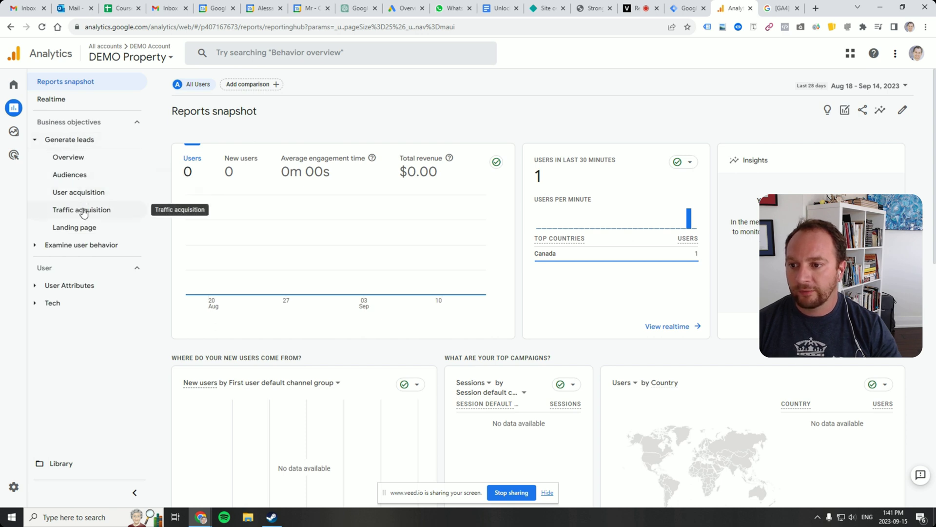
pyautogui.click(38, 250)
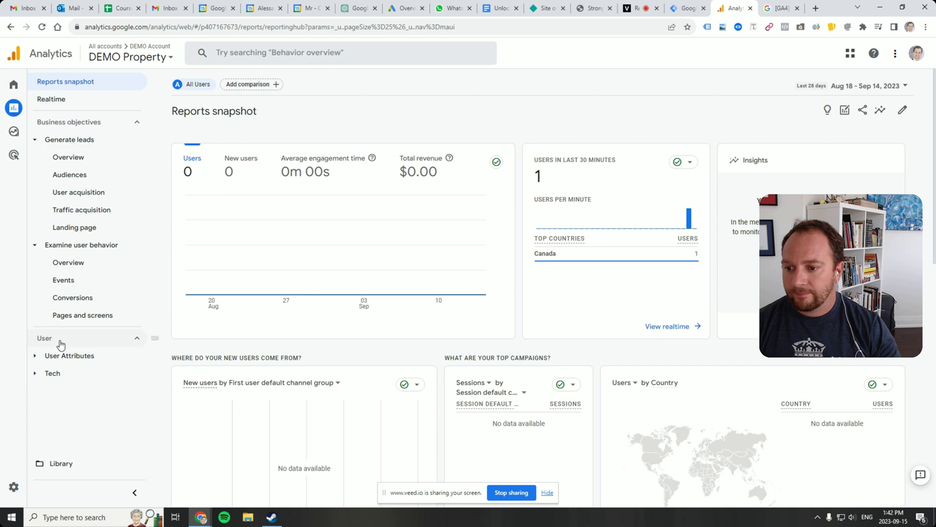
# - Open the Explorations page and look through the available exploration templates
pyautogui.moveTo(15, 154)
pyautogui.click(31, 130)
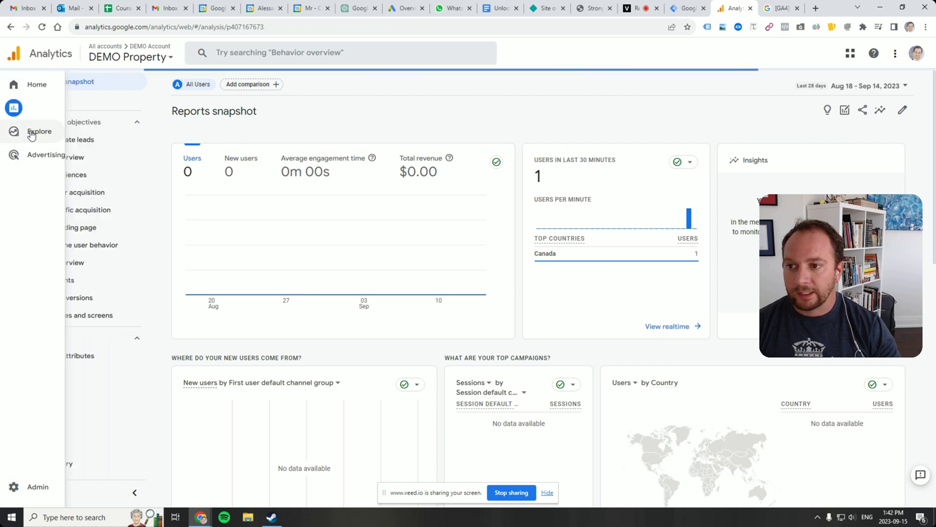
pyautogui.moveTo(17, 157)
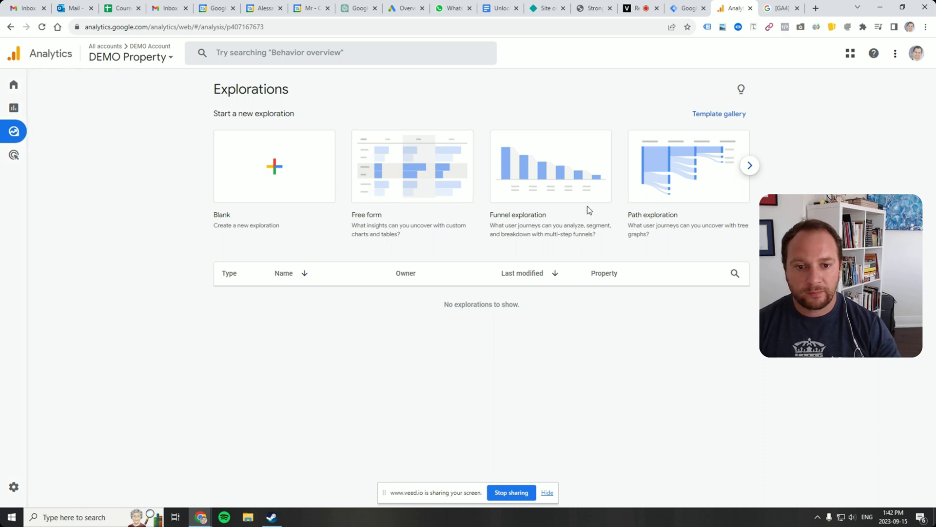
pyautogui.click(749, 165)
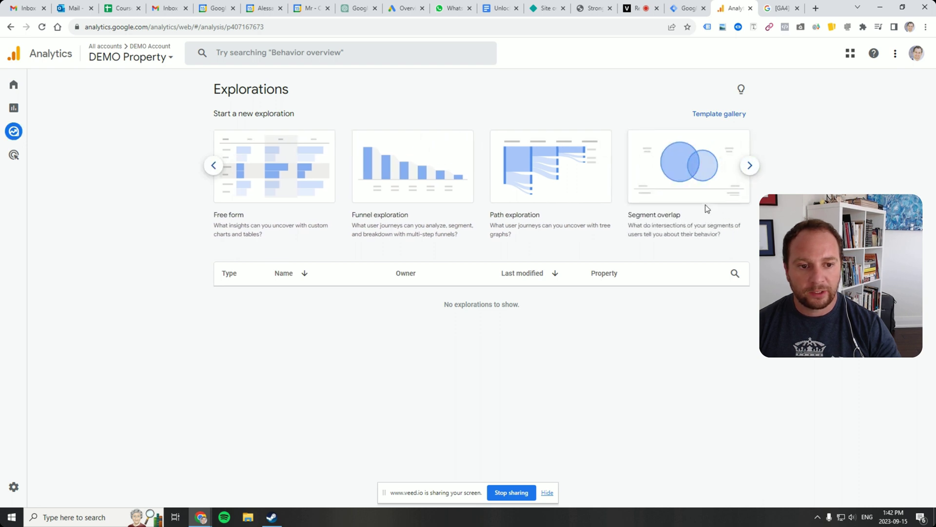
pyautogui.click(213, 165)
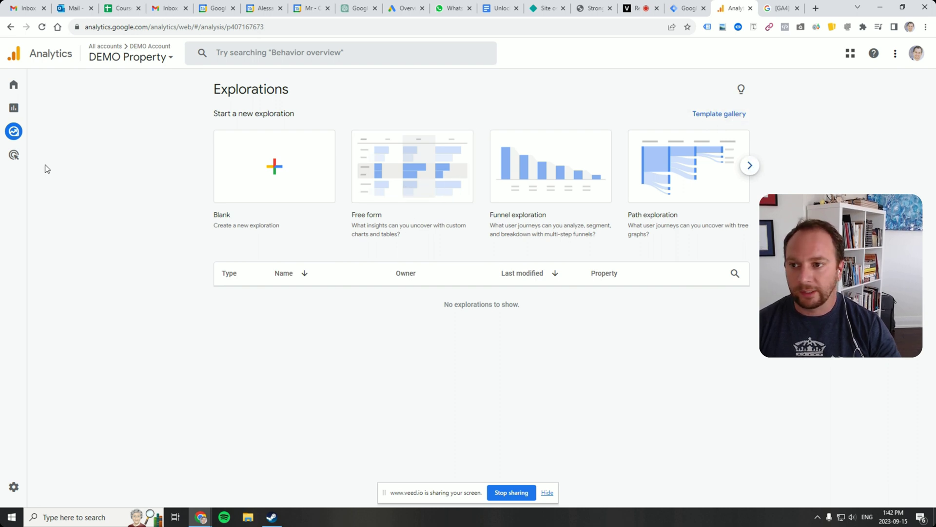
# - Open the Advertising snapshot, then view the Analytics search suggestions and dismiss them
pyautogui.click(13, 156)
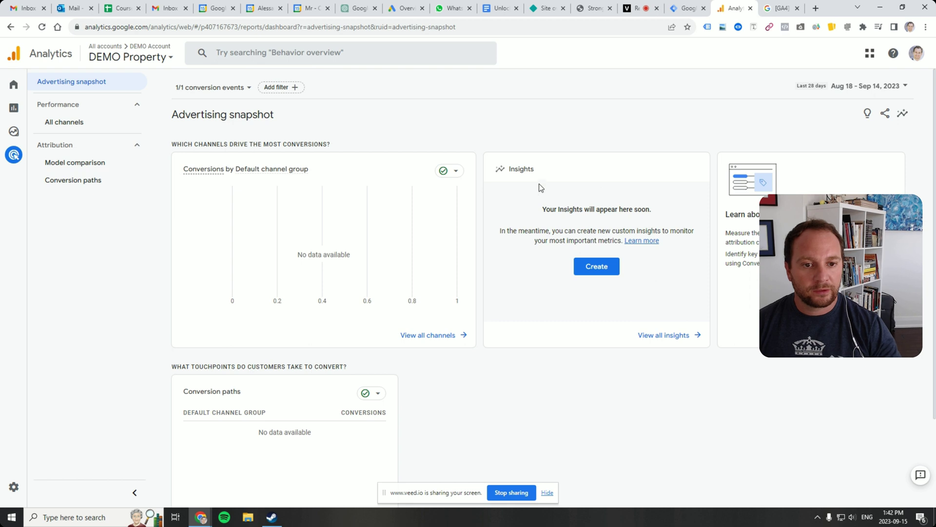
pyautogui.click(306, 52)
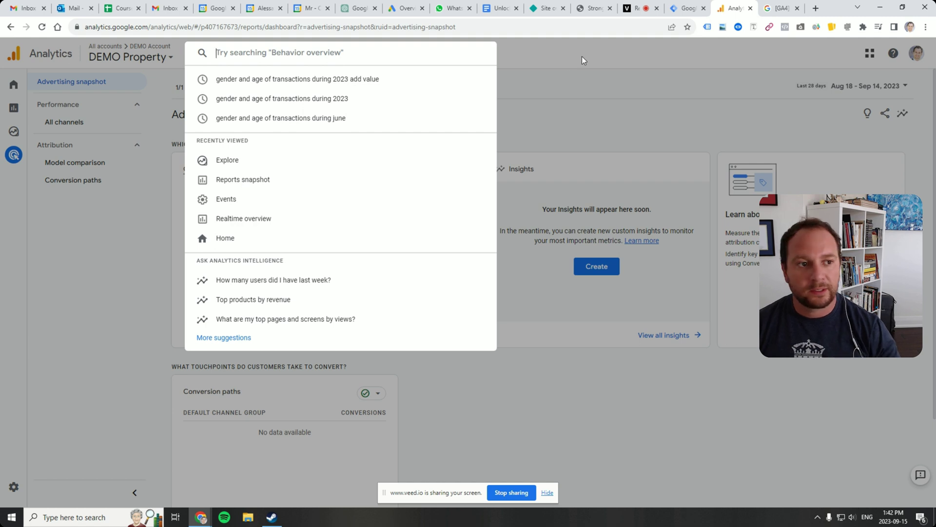
pyautogui.press('Escape')
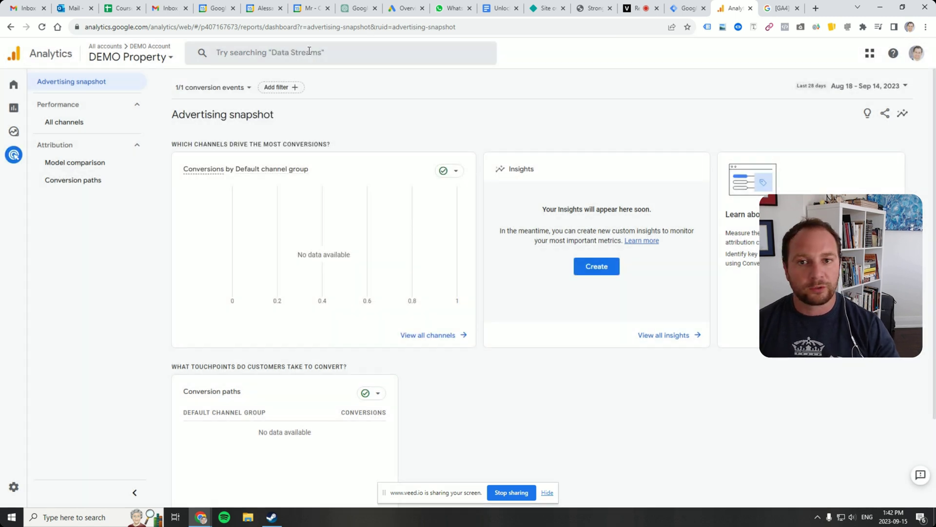
# - Search Analytics for "pageviews from canada" and open the Page views for Canada insight
pyautogui.click(309, 51)
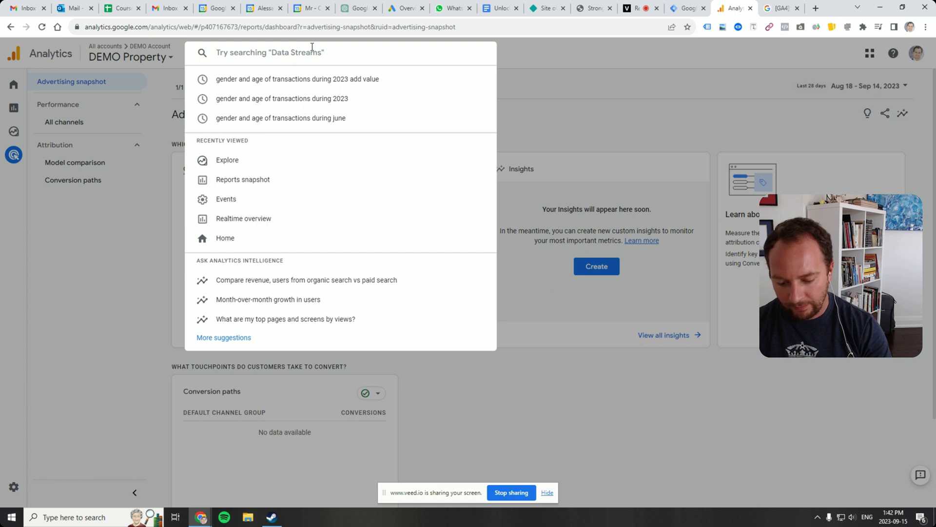
pyautogui.write('cana')
pyautogui.press('Down')
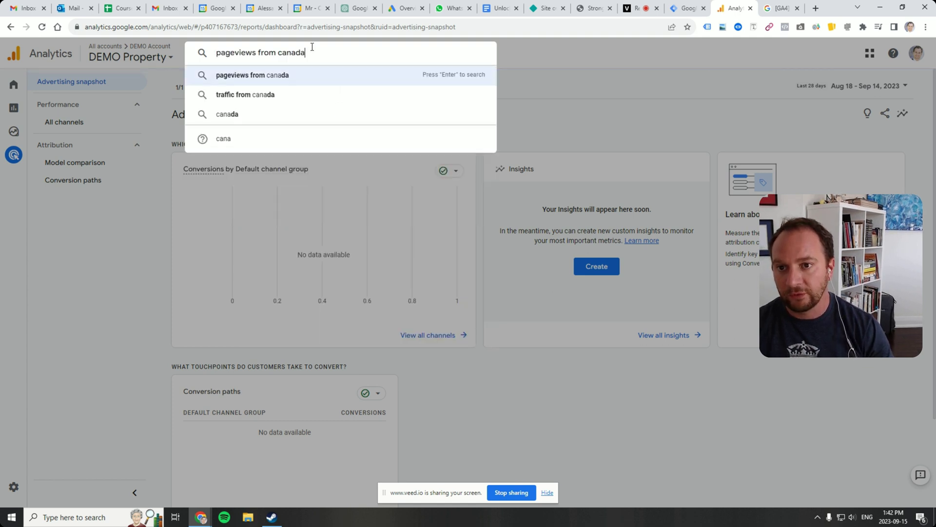
pyautogui.press('Return')
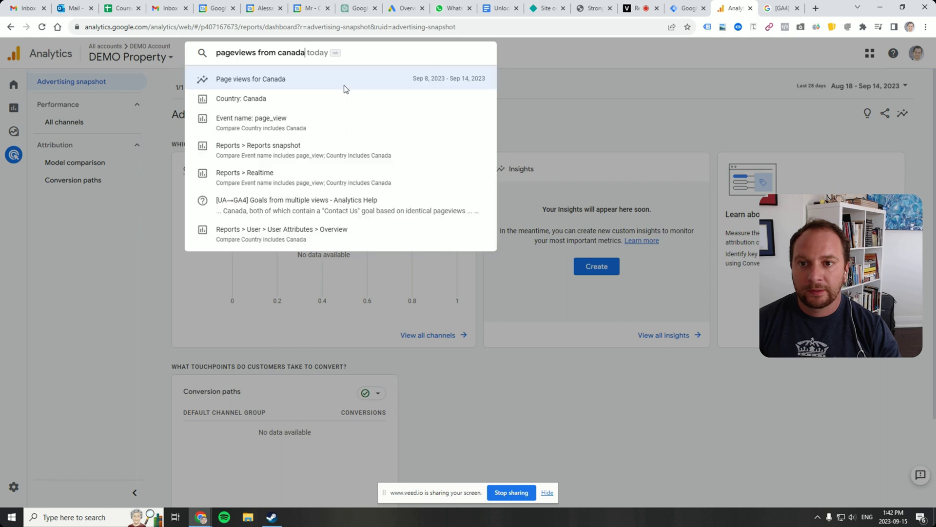
pyautogui.click(297, 78)
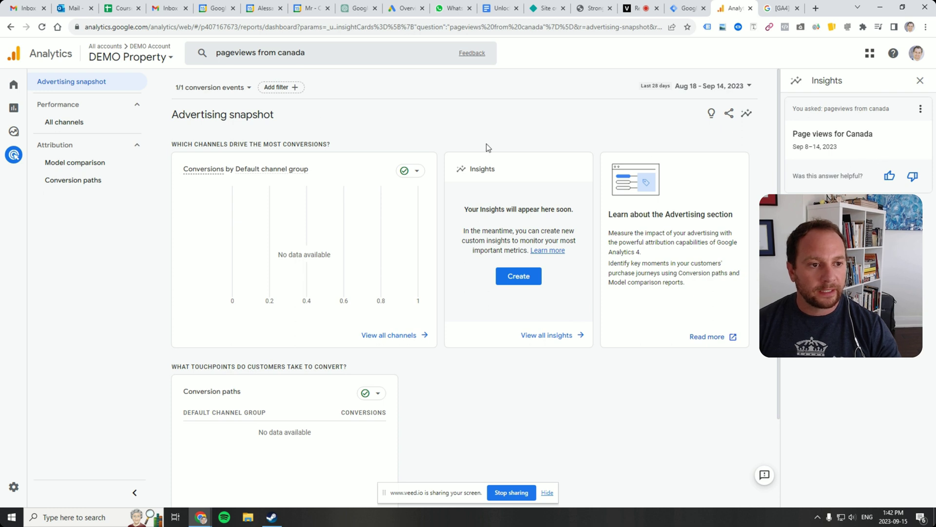
# - Change the search to the suggested "pageviews & screenview from canada", view the matching reports, and dismiss the results
pyautogui.click(335, 57)
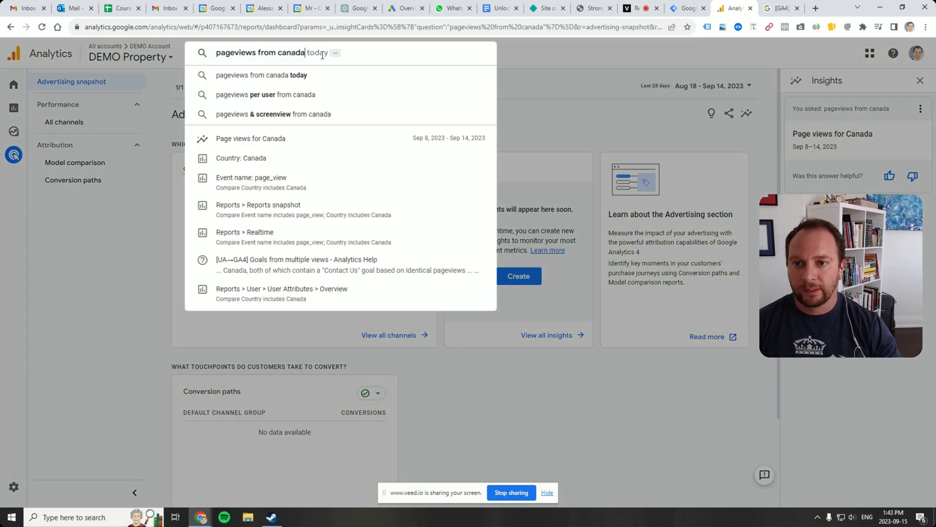
pyautogui.press('Up')
pyautogui.hotkey('ctrl', 'a')
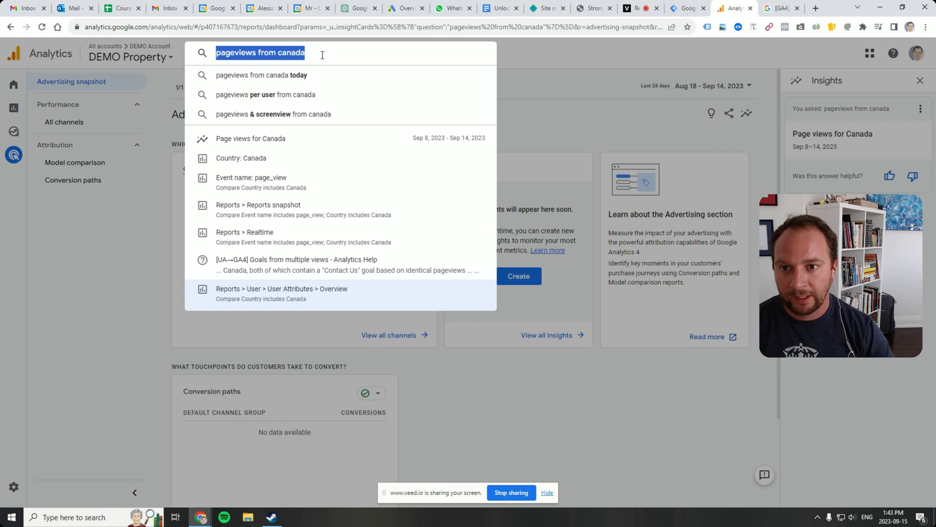
pyautogui.click(288, 116)
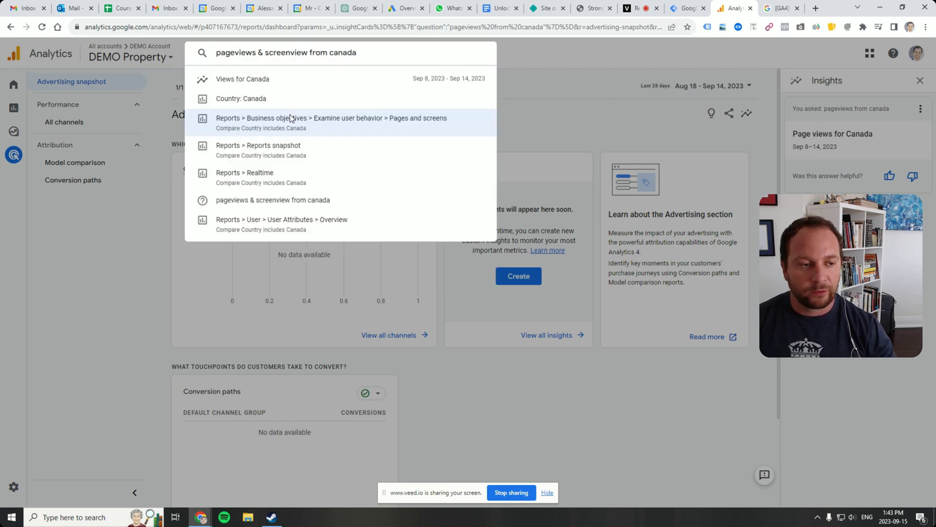
pyautogui.click(540, 122)
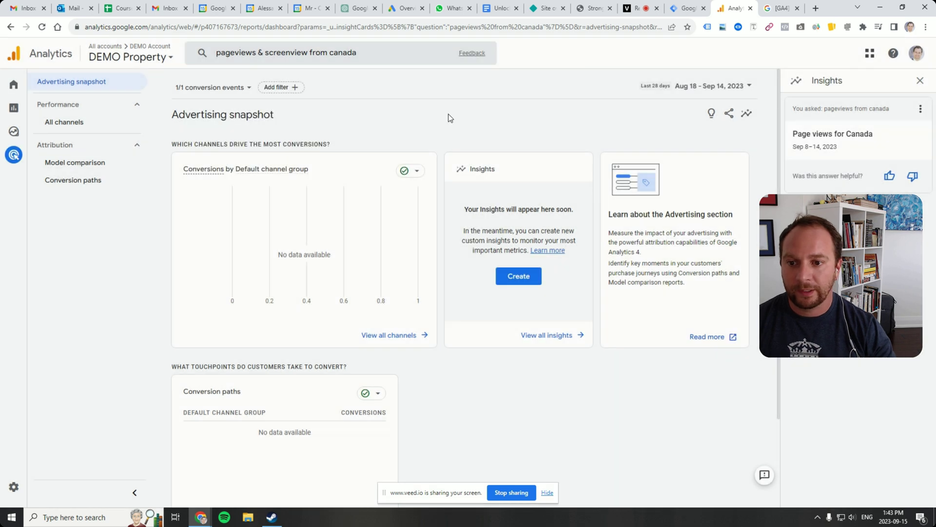
# - Return to the Analytics home page, open the Admin settings and look through the property options
pyautogui.click(19, 85)
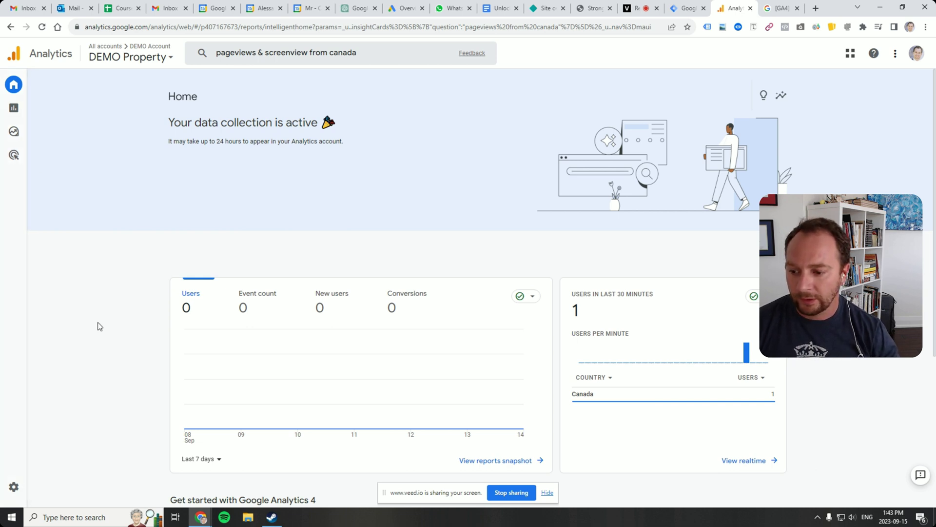
pyautogui.click(27, 487)
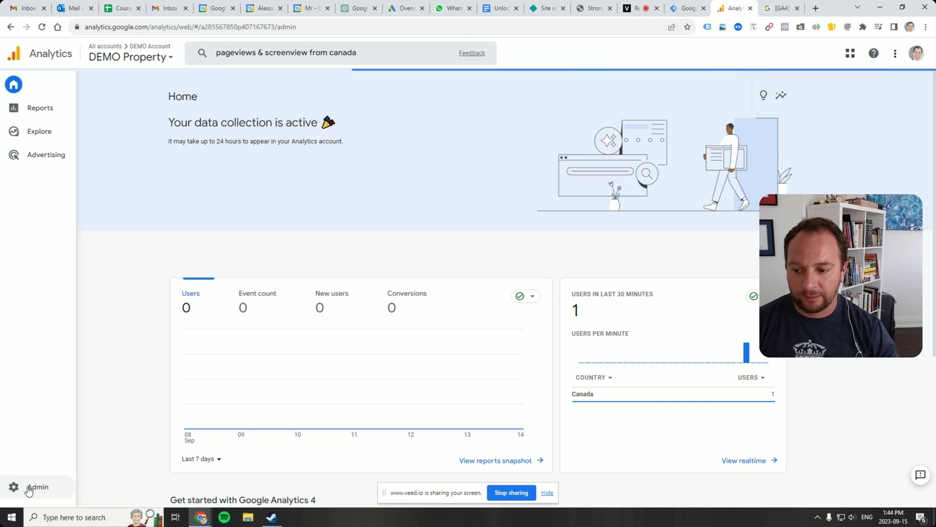
pyautogui.scroll(-6, 378, 270)
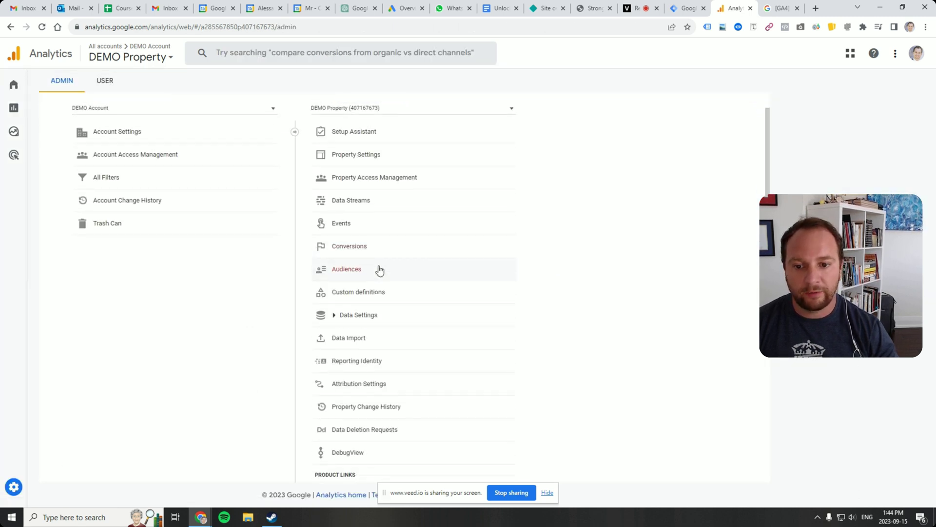